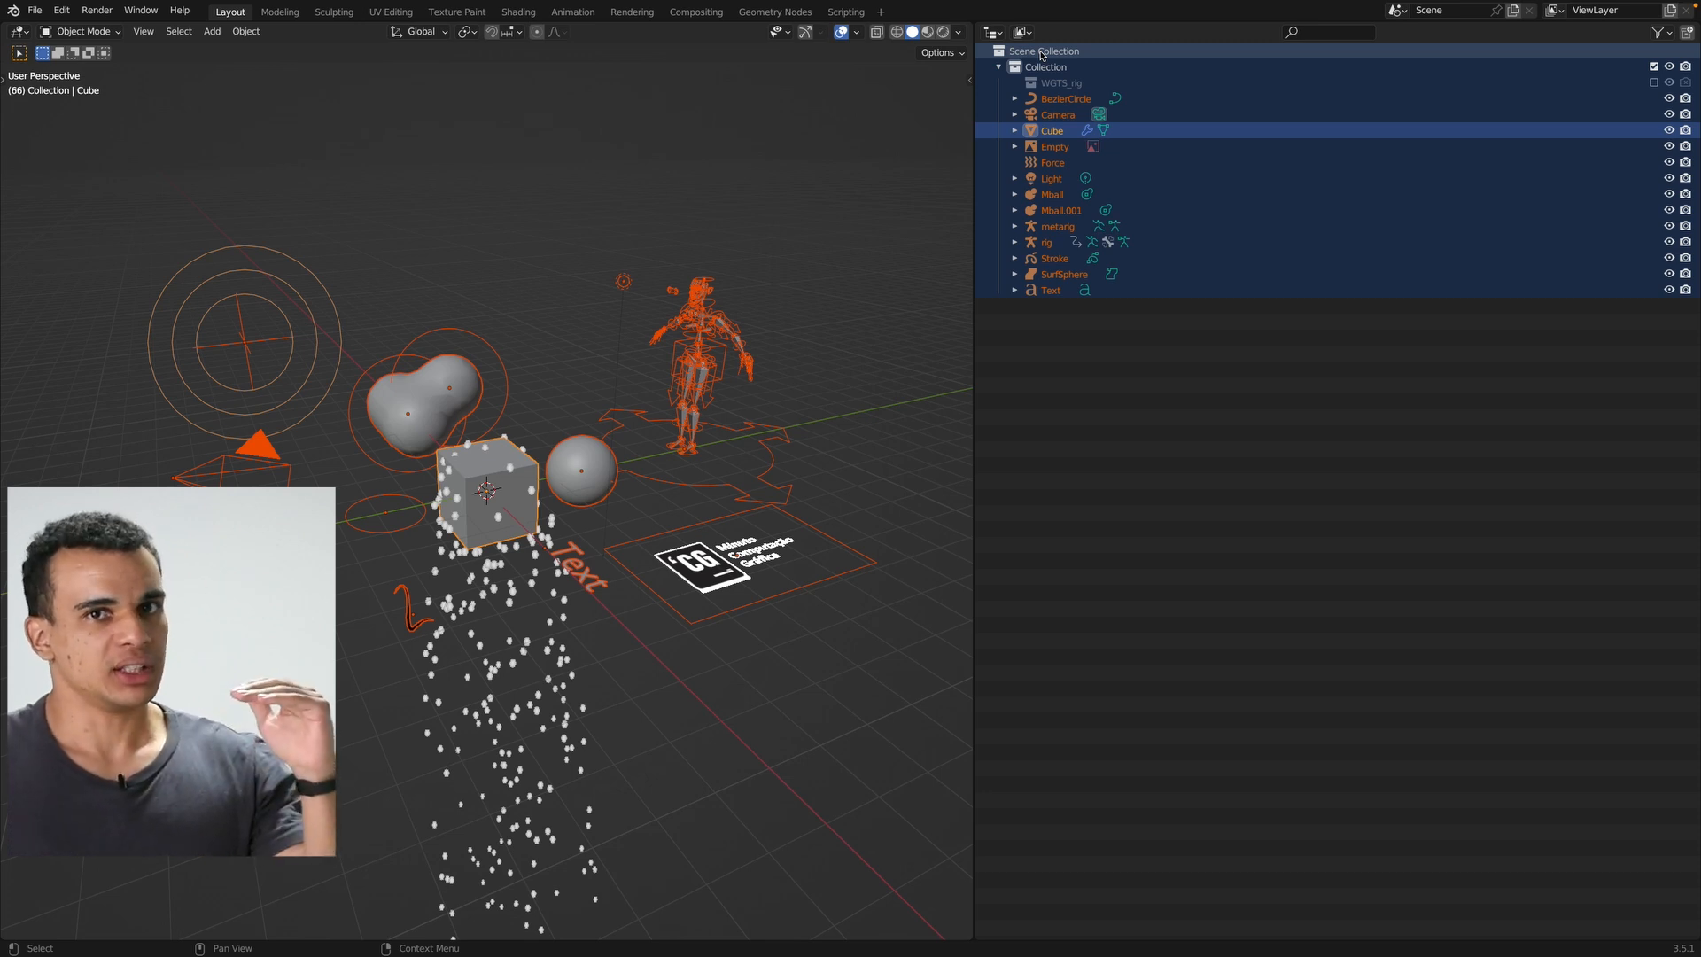
- Deselect everything and switch the Outliner's display mode to Blender File
{"action": "left_click", "coordinate": [1121, 366]}
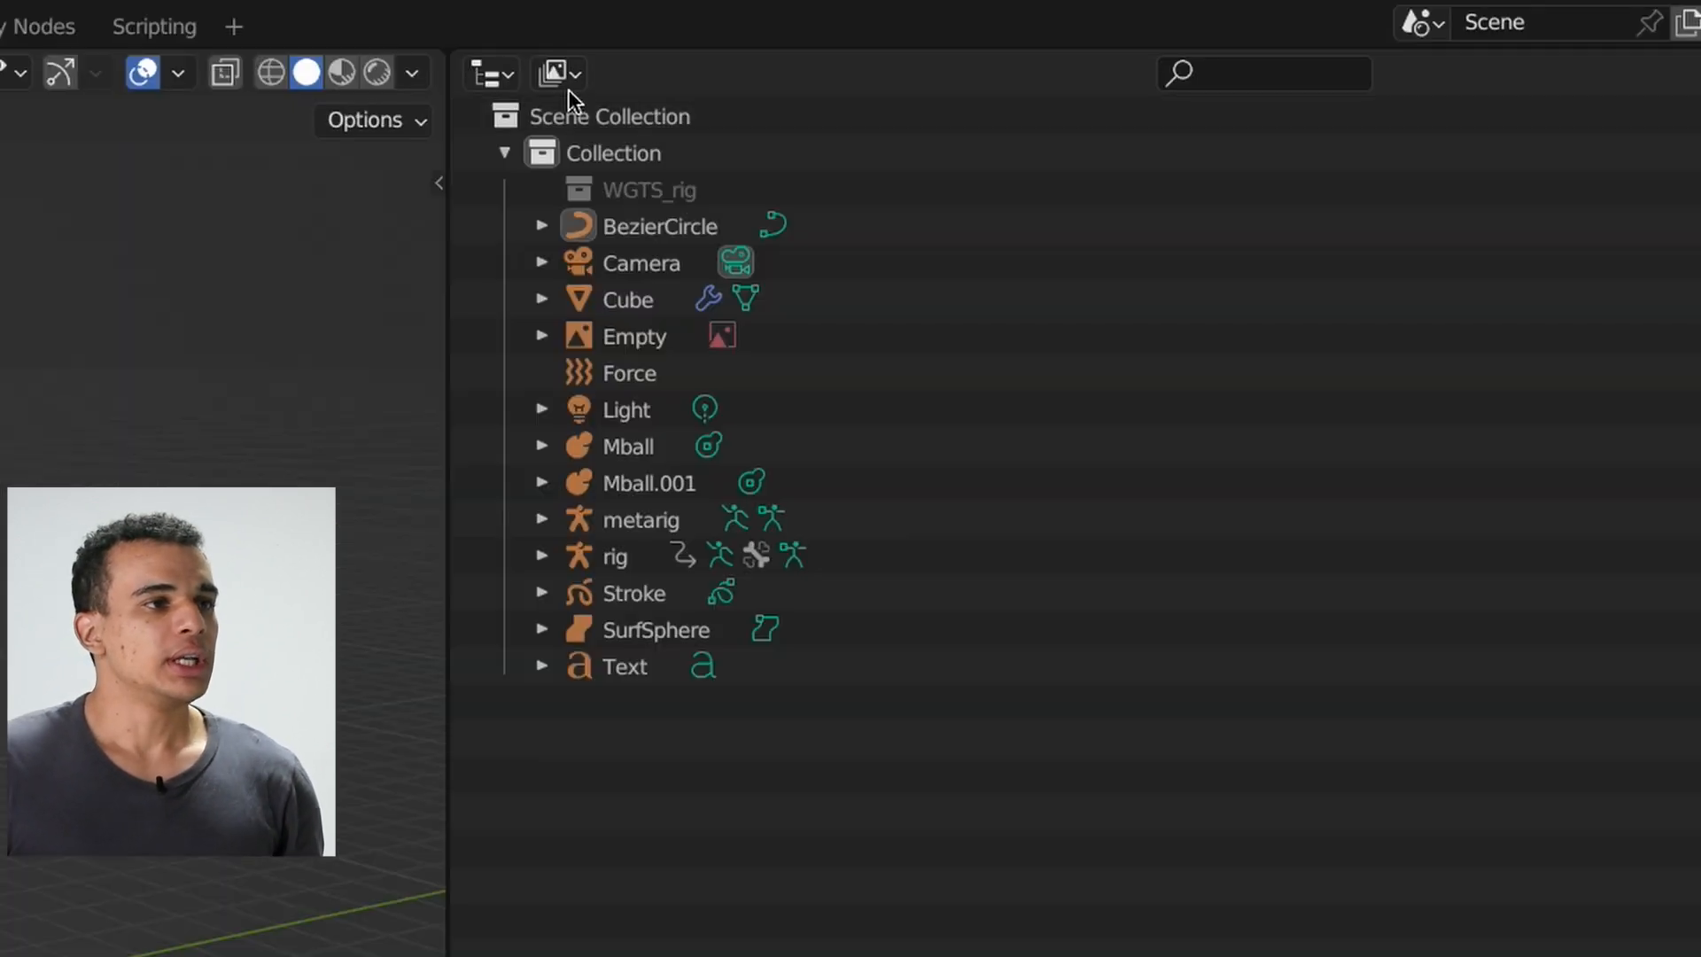
{"action": "left_click", "coordinate": [1024, 33]}
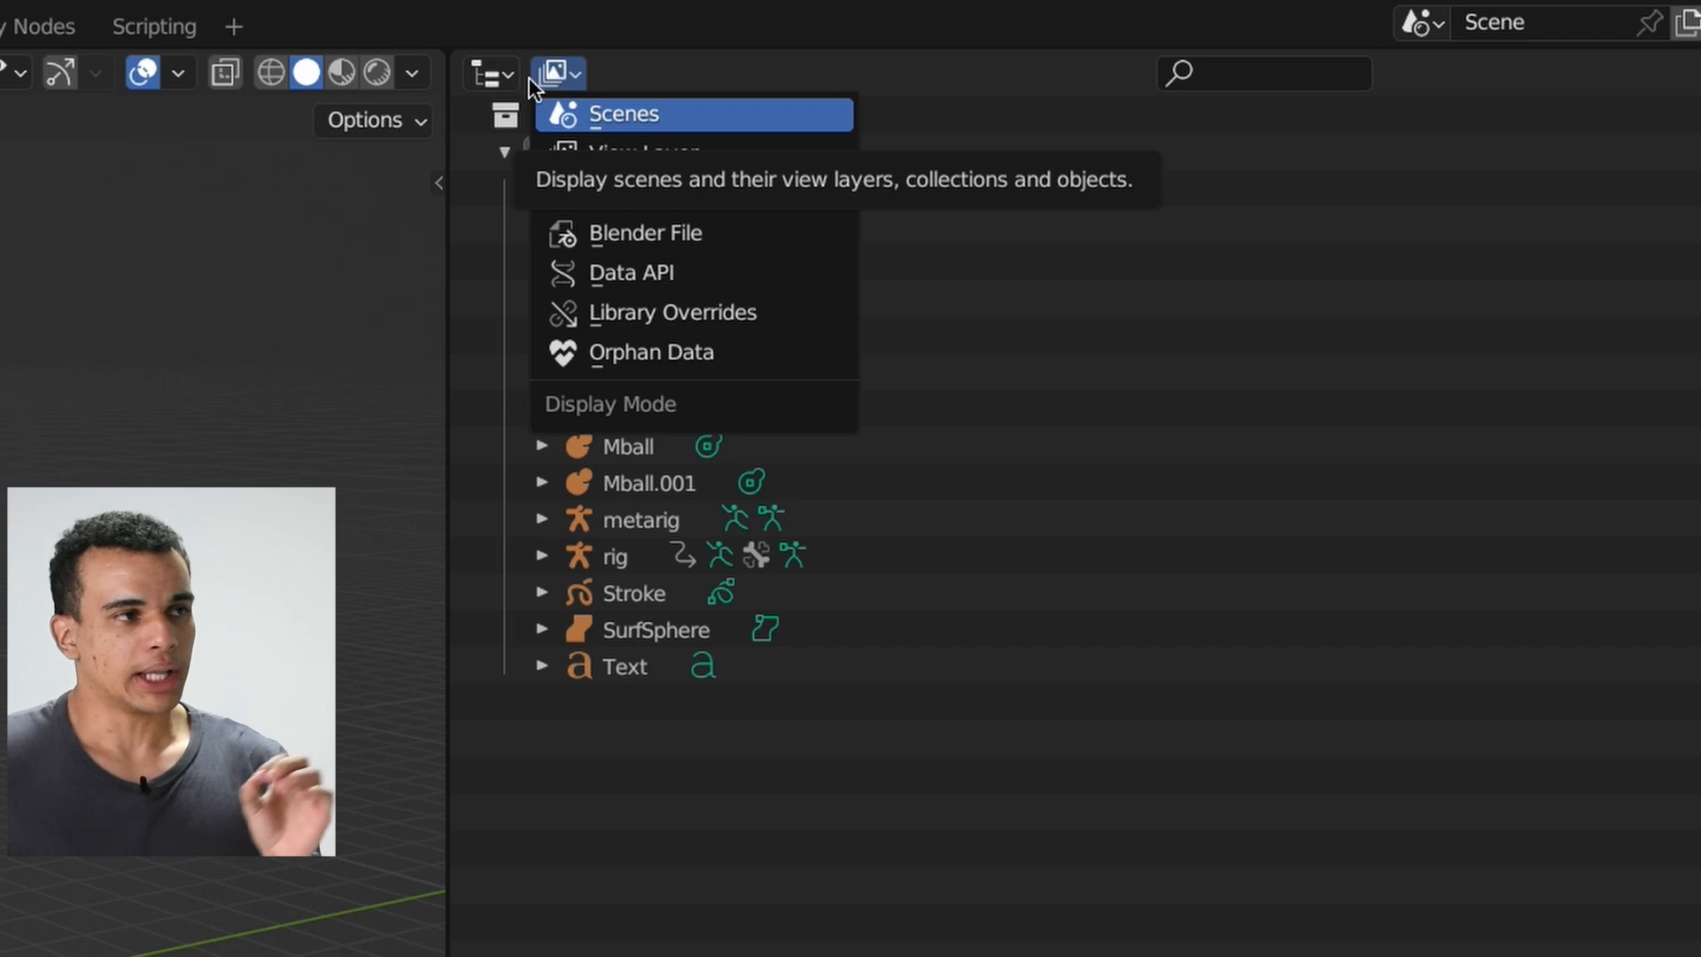
{"action": "left_click", "coordinate": [562, 74]}
{"action": "left_click", "coordinate": [570, 77]}
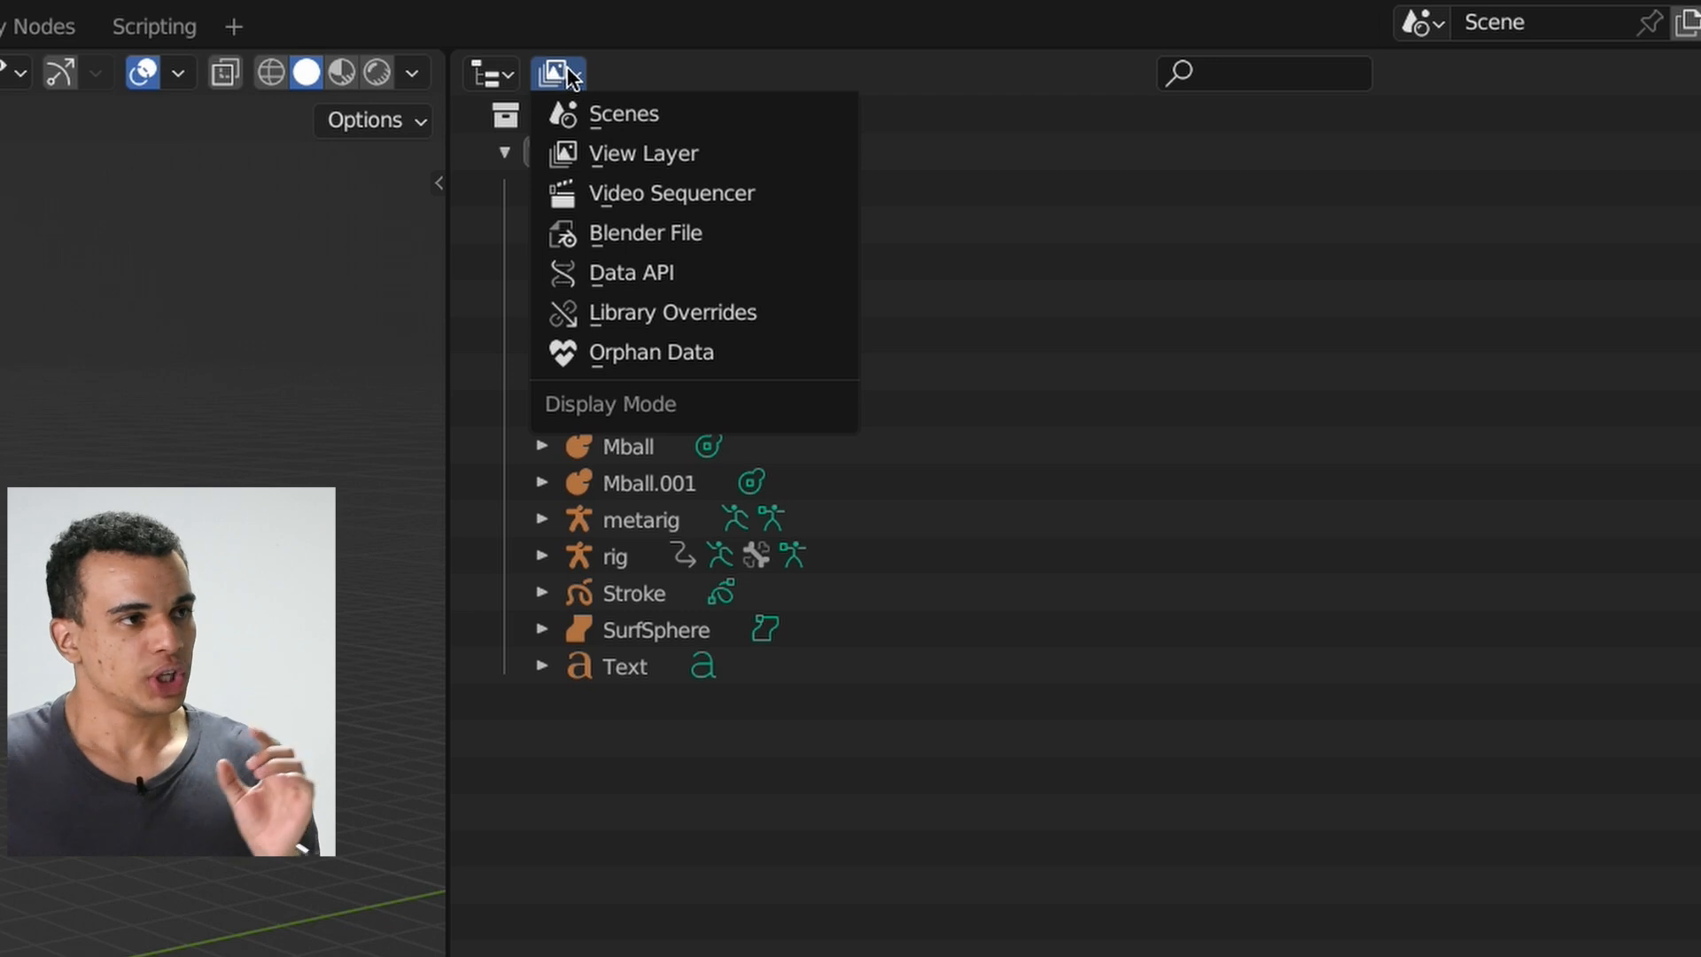
{"action": "left_click", "coordinate": [646, 234]}
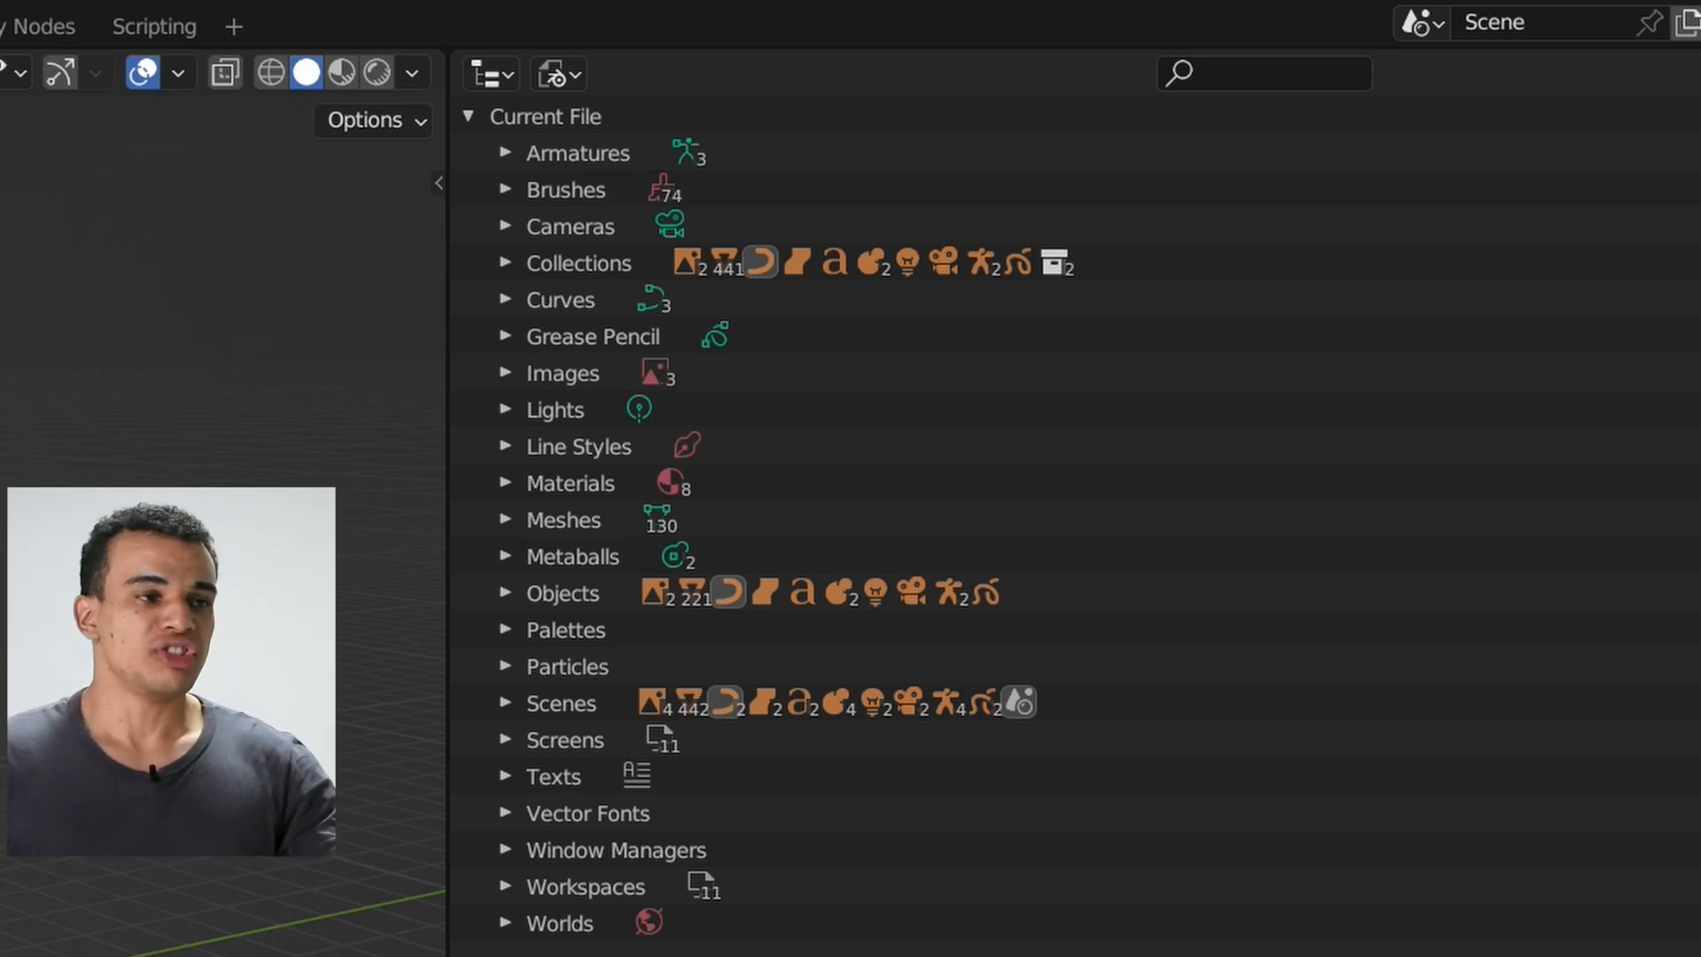
- Go through the current file's data-block categories one by one, from Armatures down to Worlds
{"action": "left_click", "coordinate": [558, 161]}
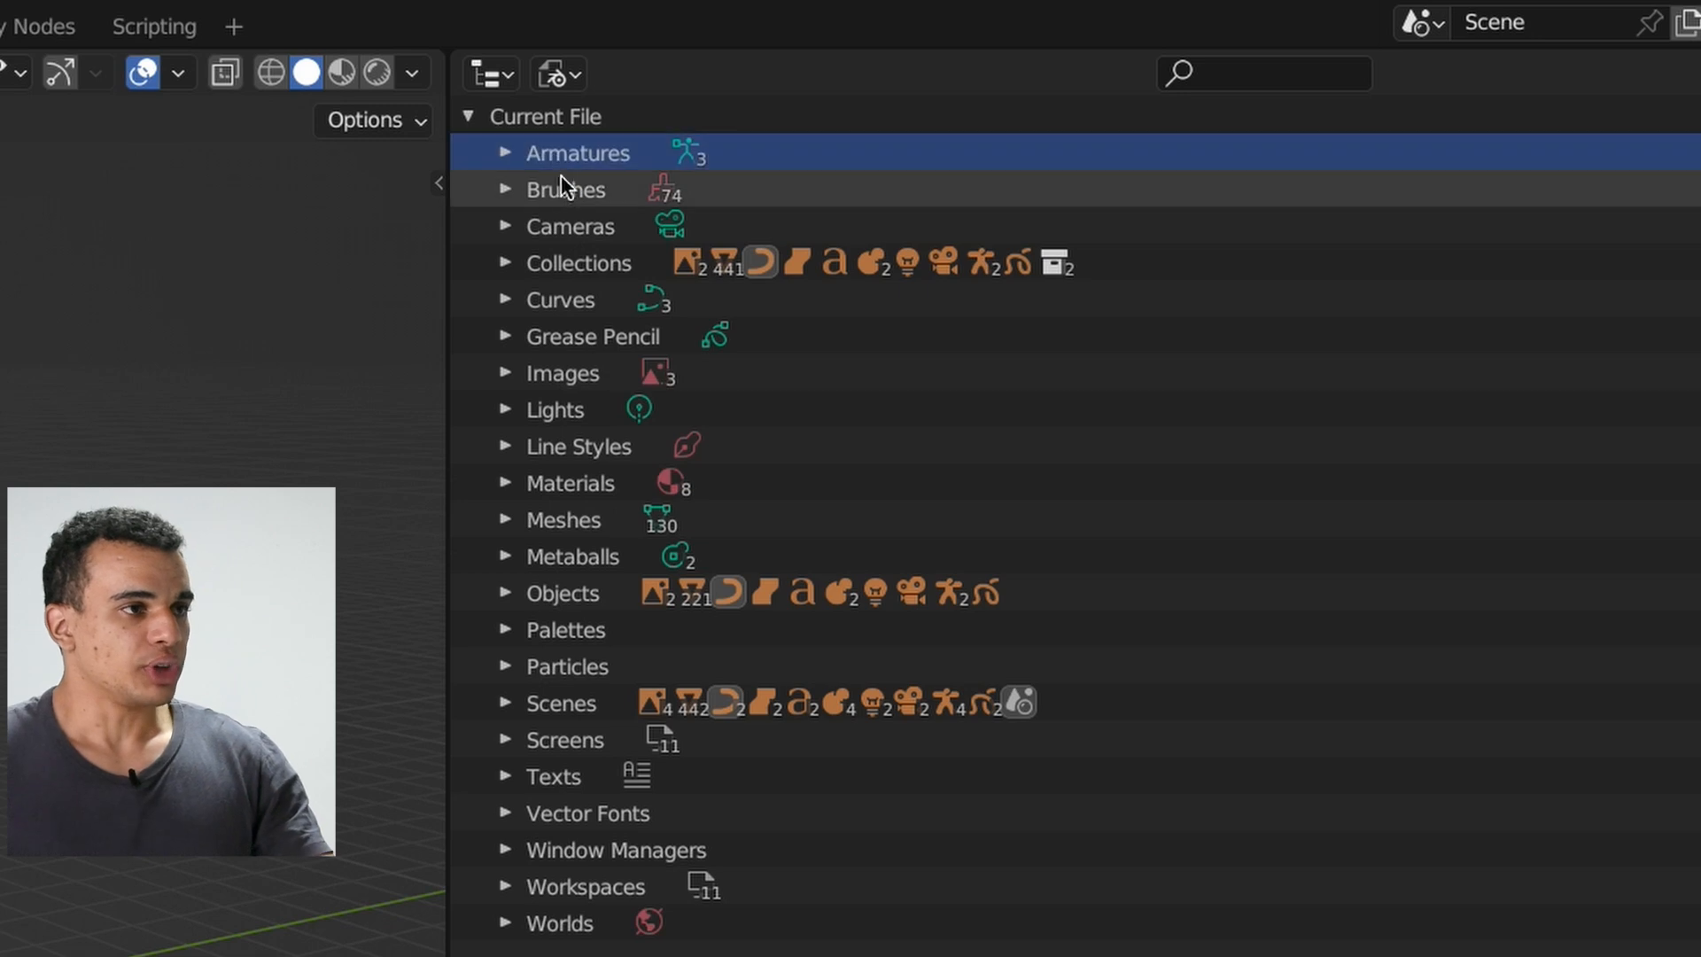
{"action": "left_click", "coordinate": [562, 191]}
{"action": "left_click", "coordinate": [567, 227]}
{"action": "left_click", "coordinate": [565, 258]}
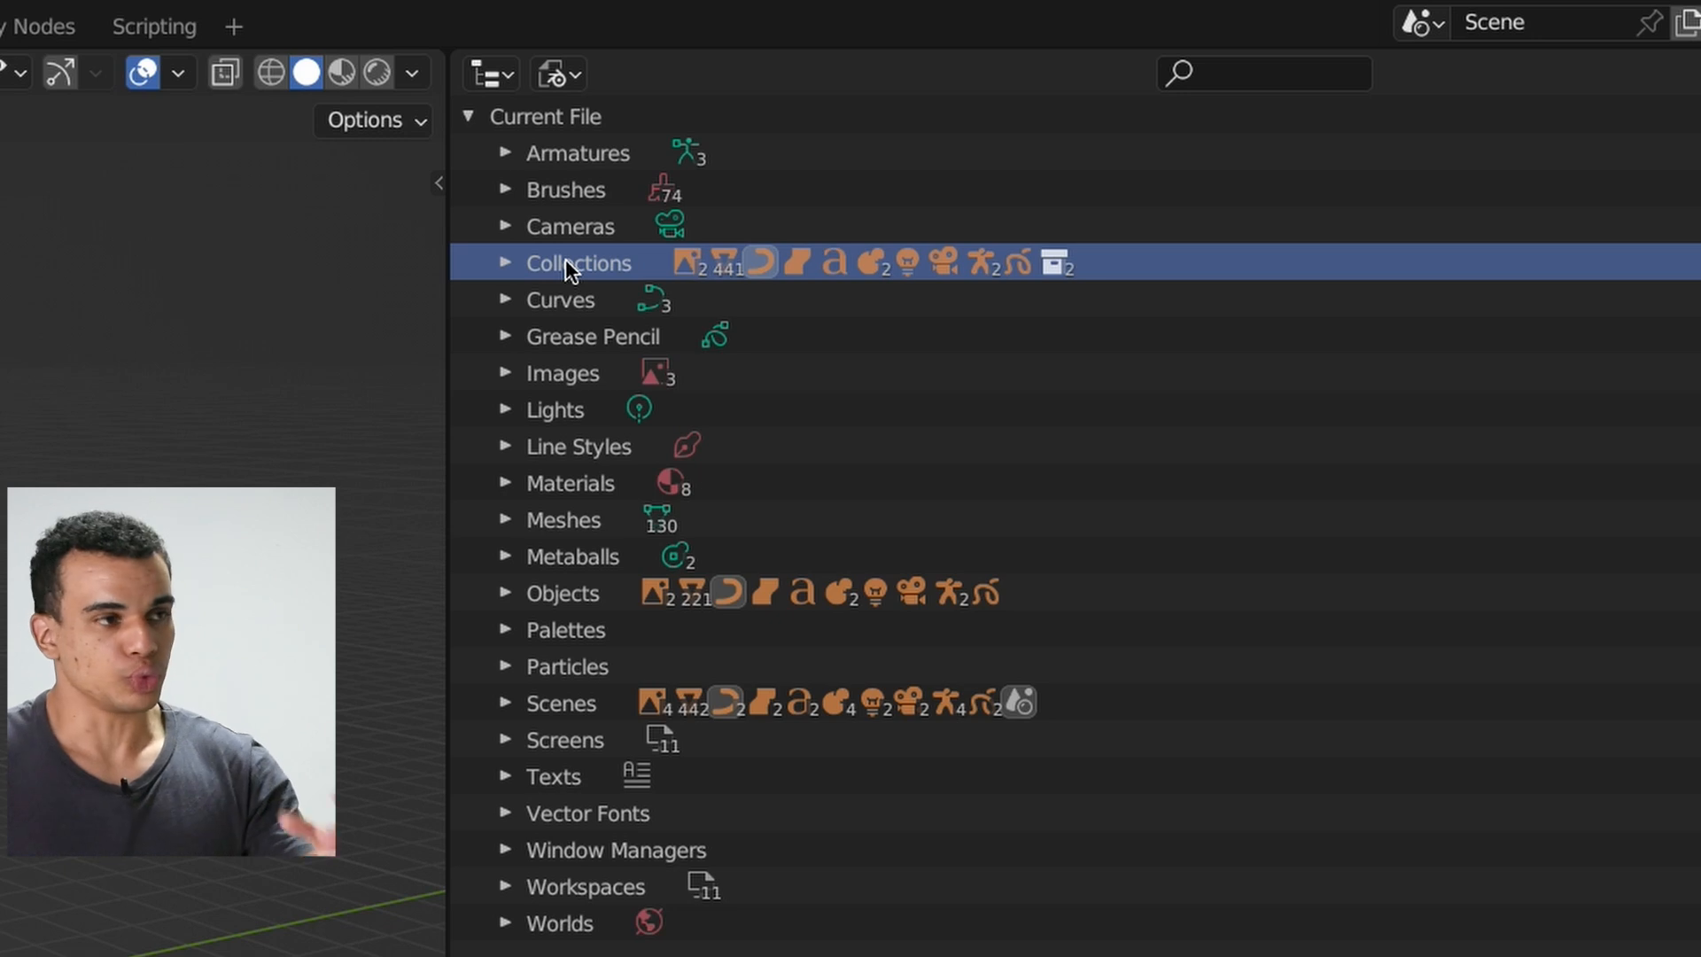
{"action": "left_click", "coordinate": [561, 300]}
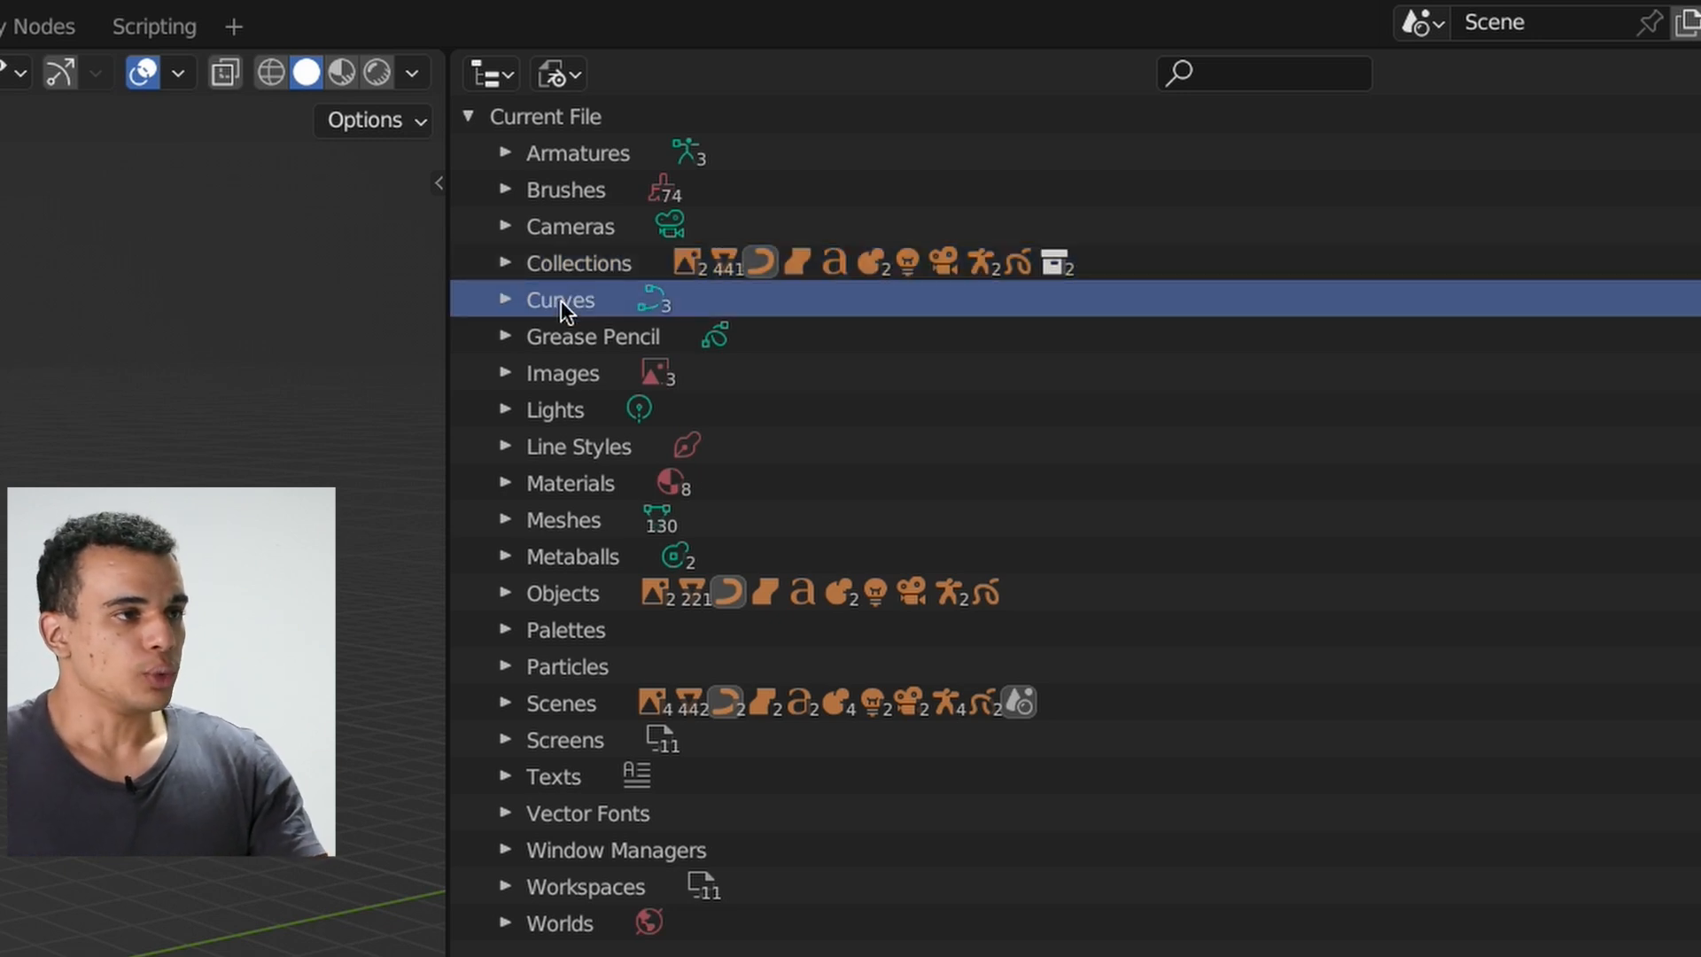
{"action": "left_click", "coordinate": [556, 335]}
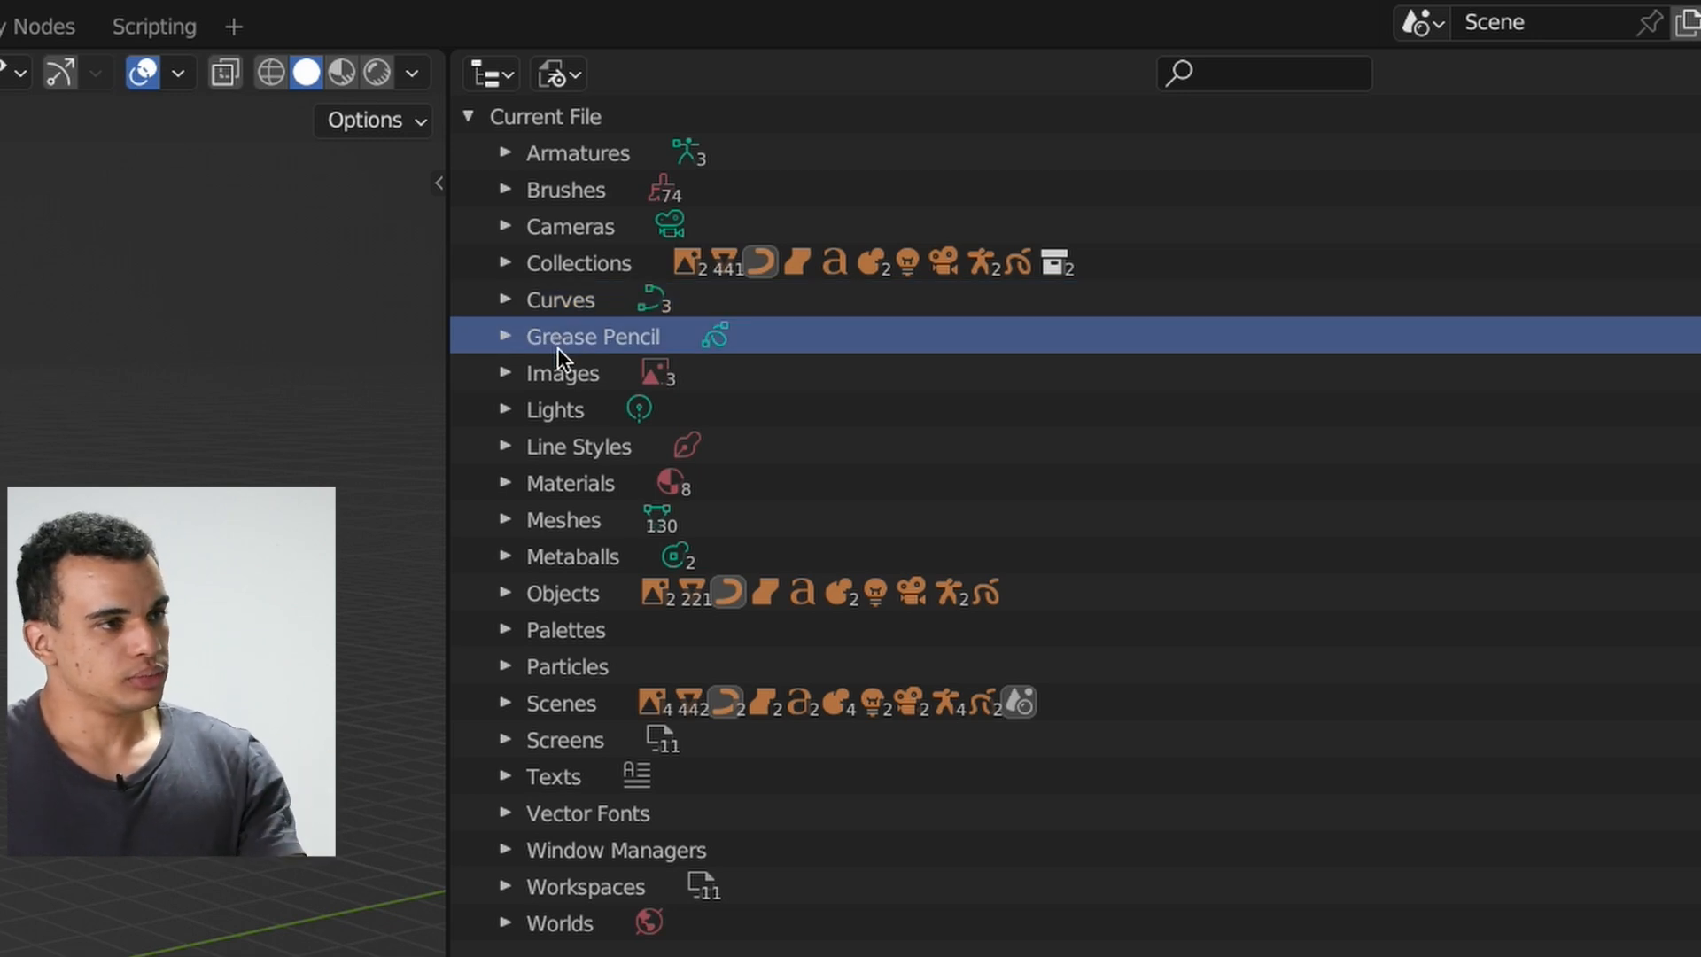
{"action": "left_click", "coordinate": [561, 376]}
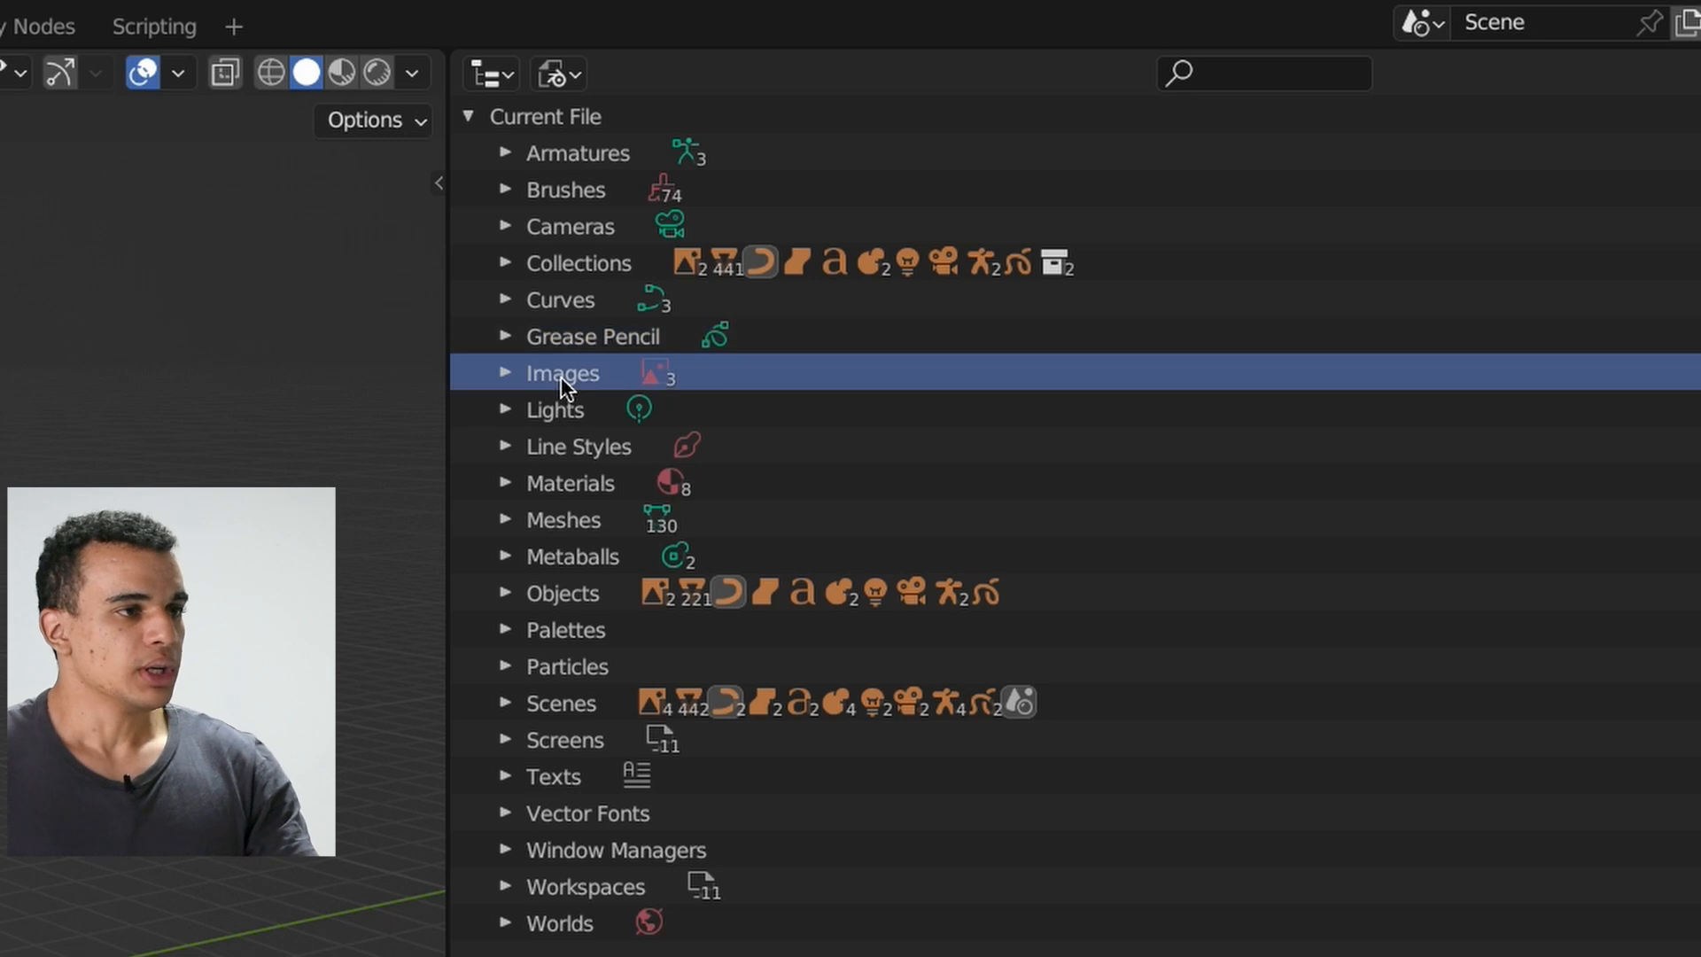
{"action": "left_click", "coordinate": [571, 407]}
{"action": "left_click", "coordinate": [563, 445]}
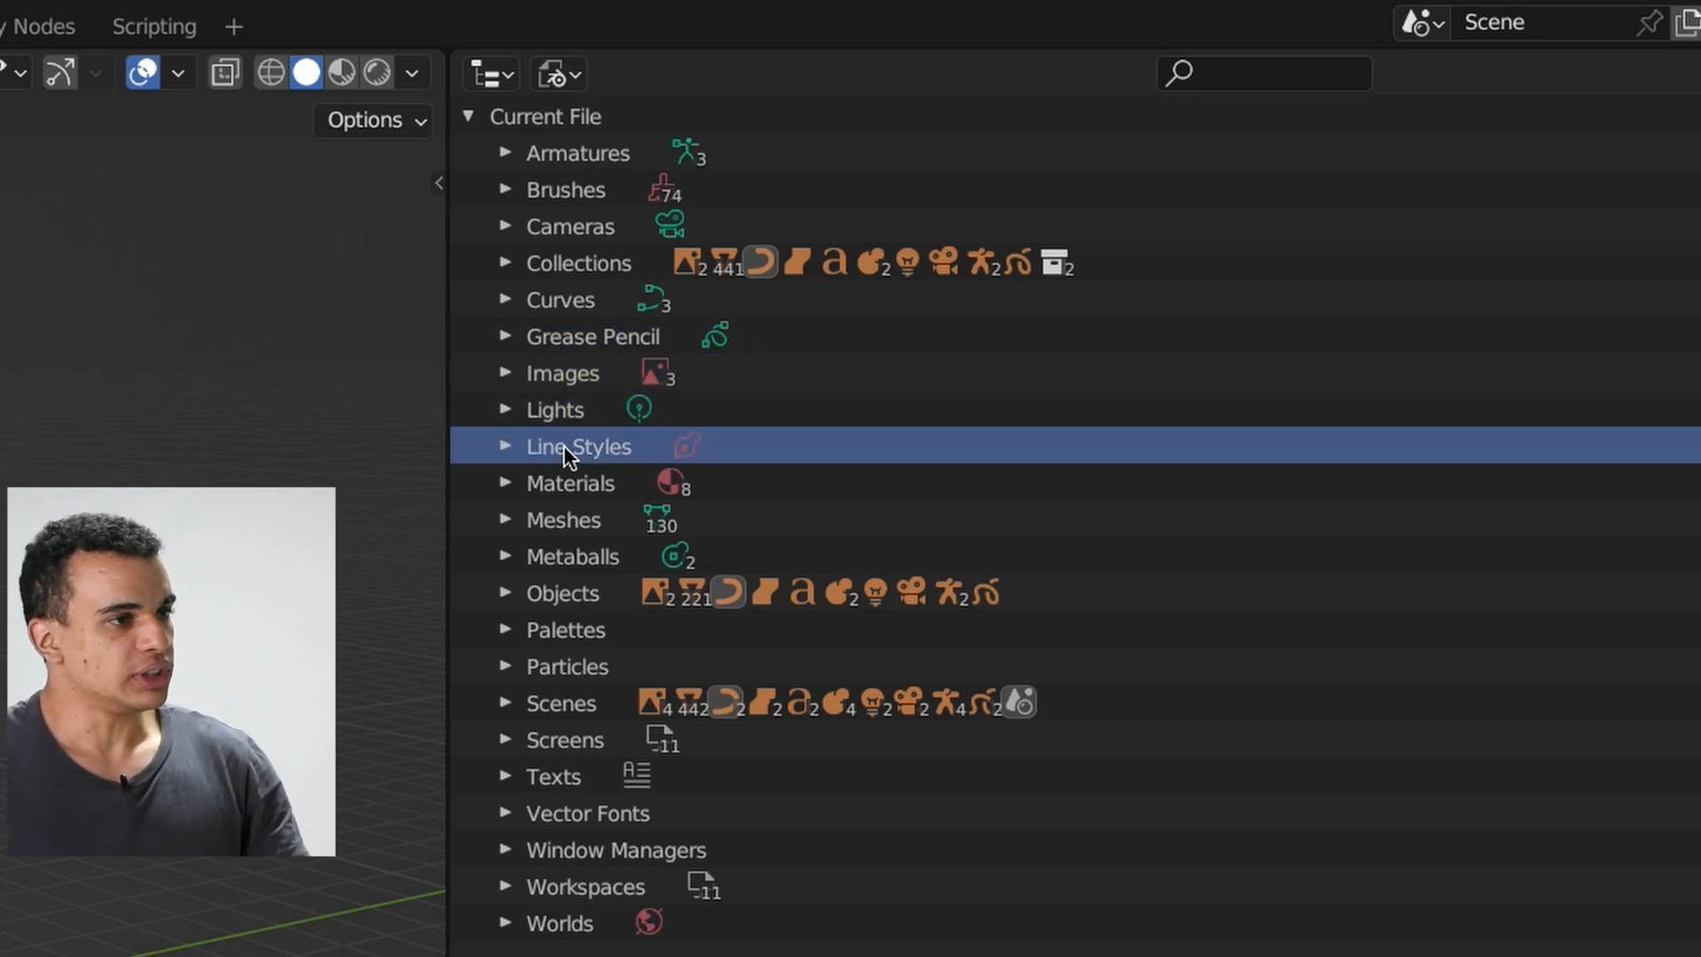
{"action": "left_click", "coordinate": [556, 486]}
{"action": "left_click", "coordinate": [554, 523]}
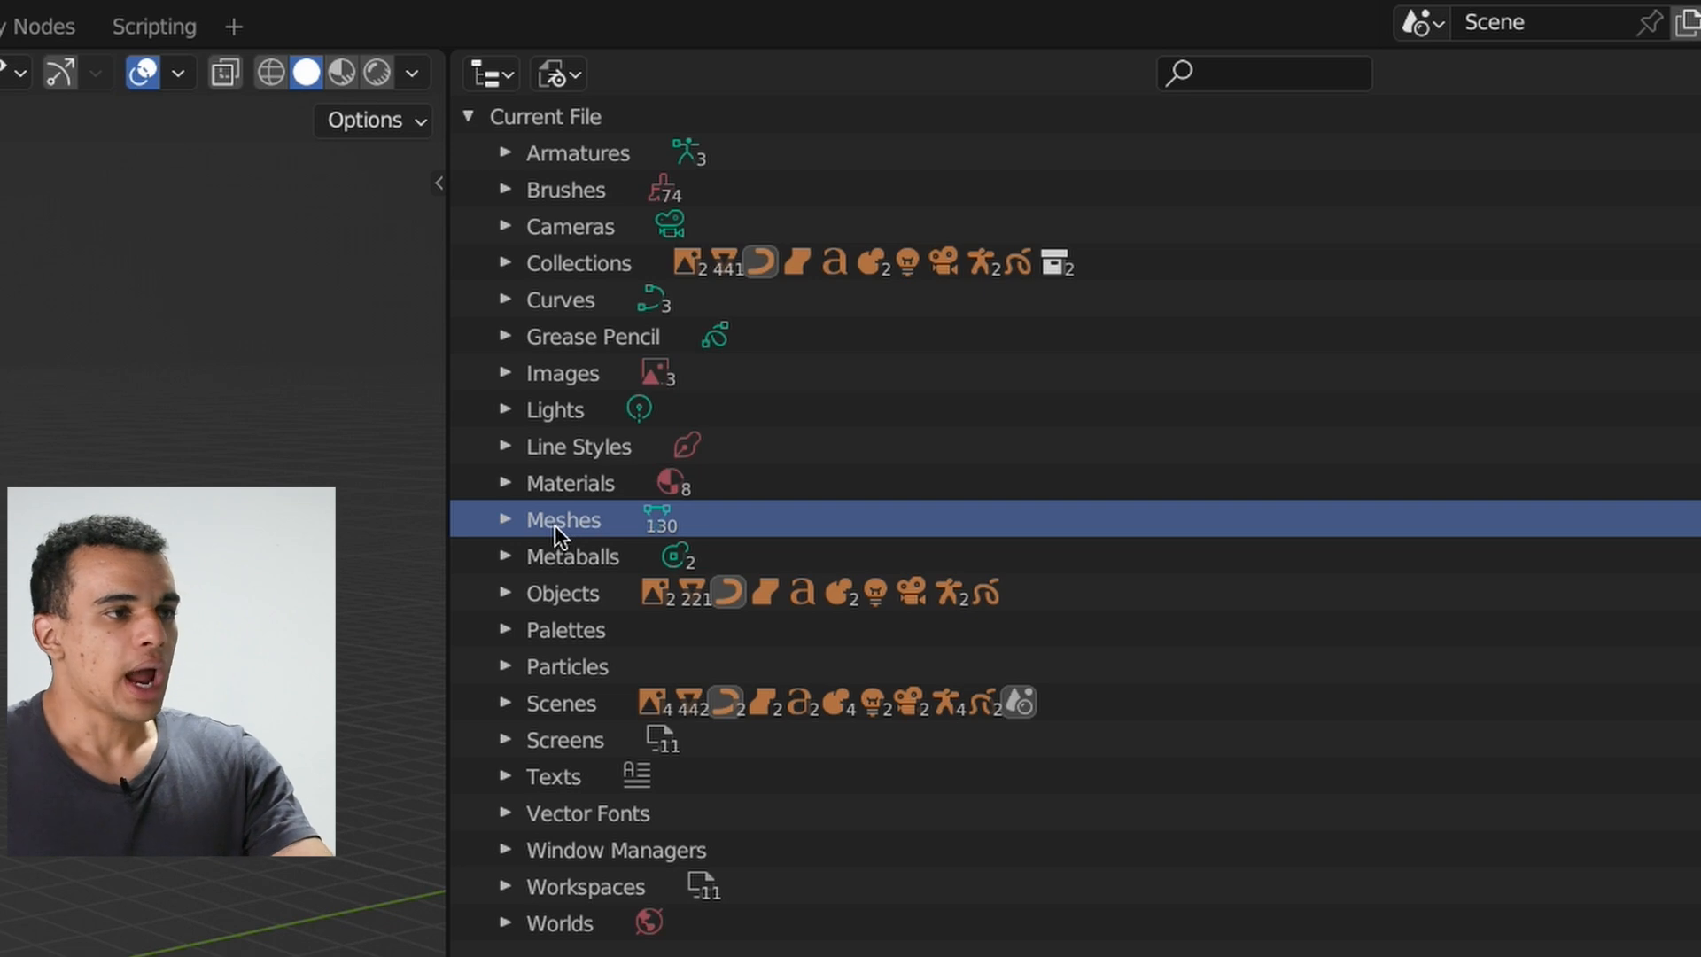
{"action": "left_click", "coordinate": [561, 560]}
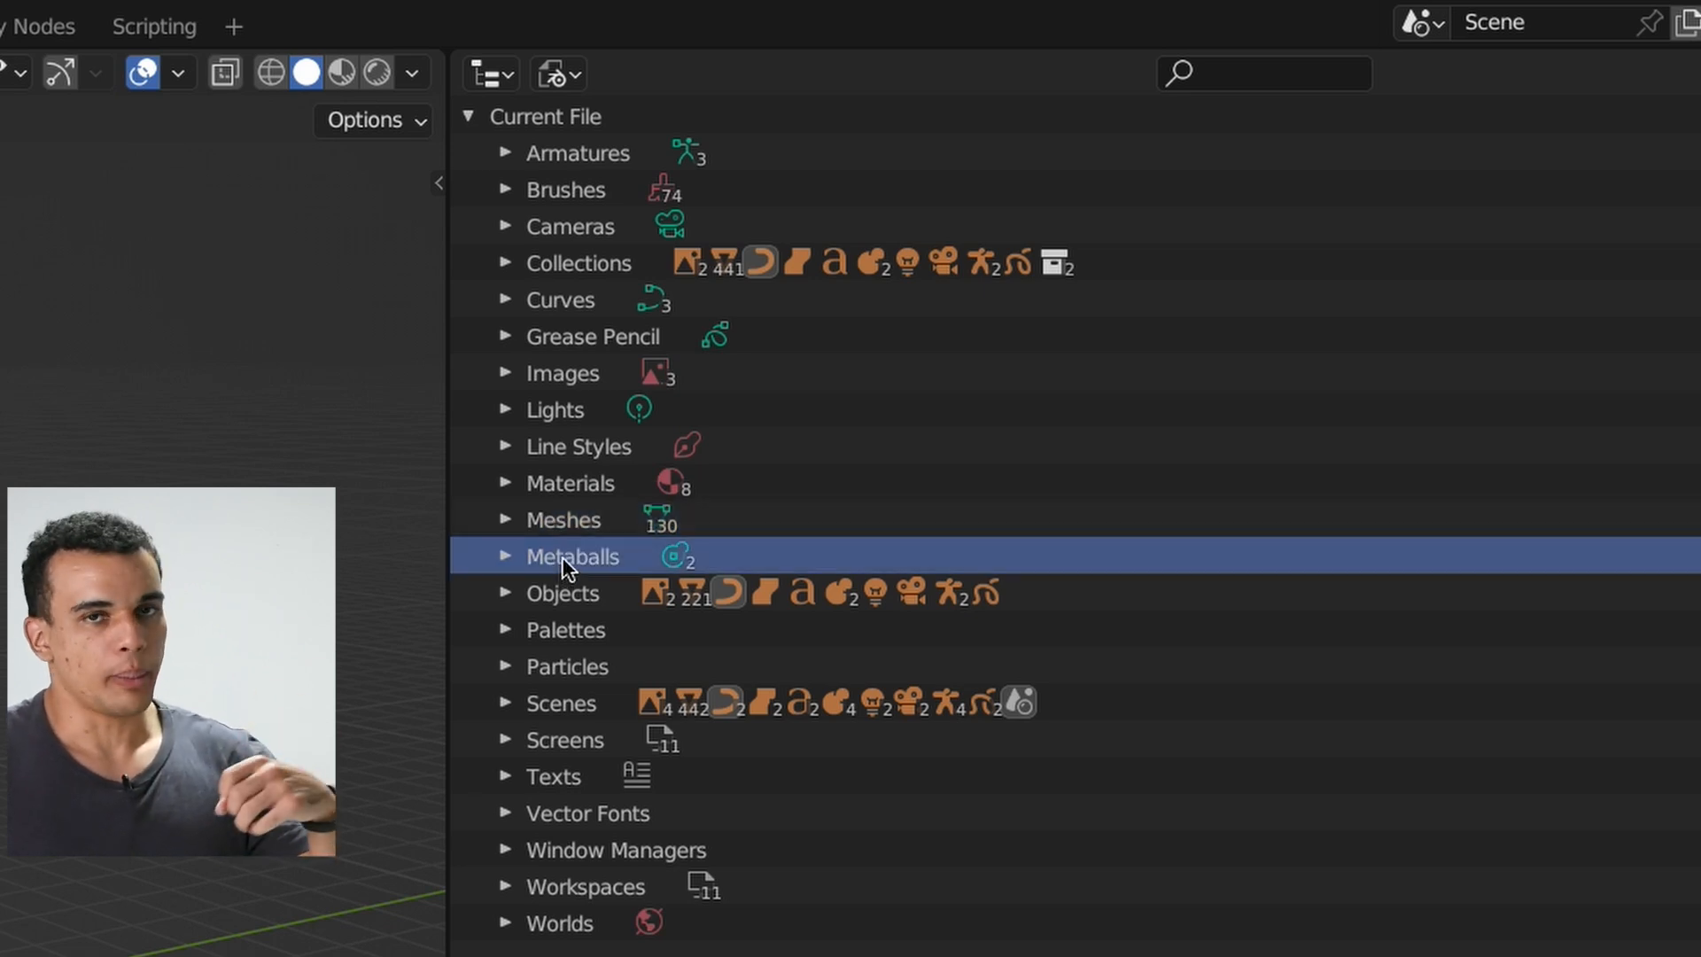
{"action": "left_click", "coordinate": [563, 595]}
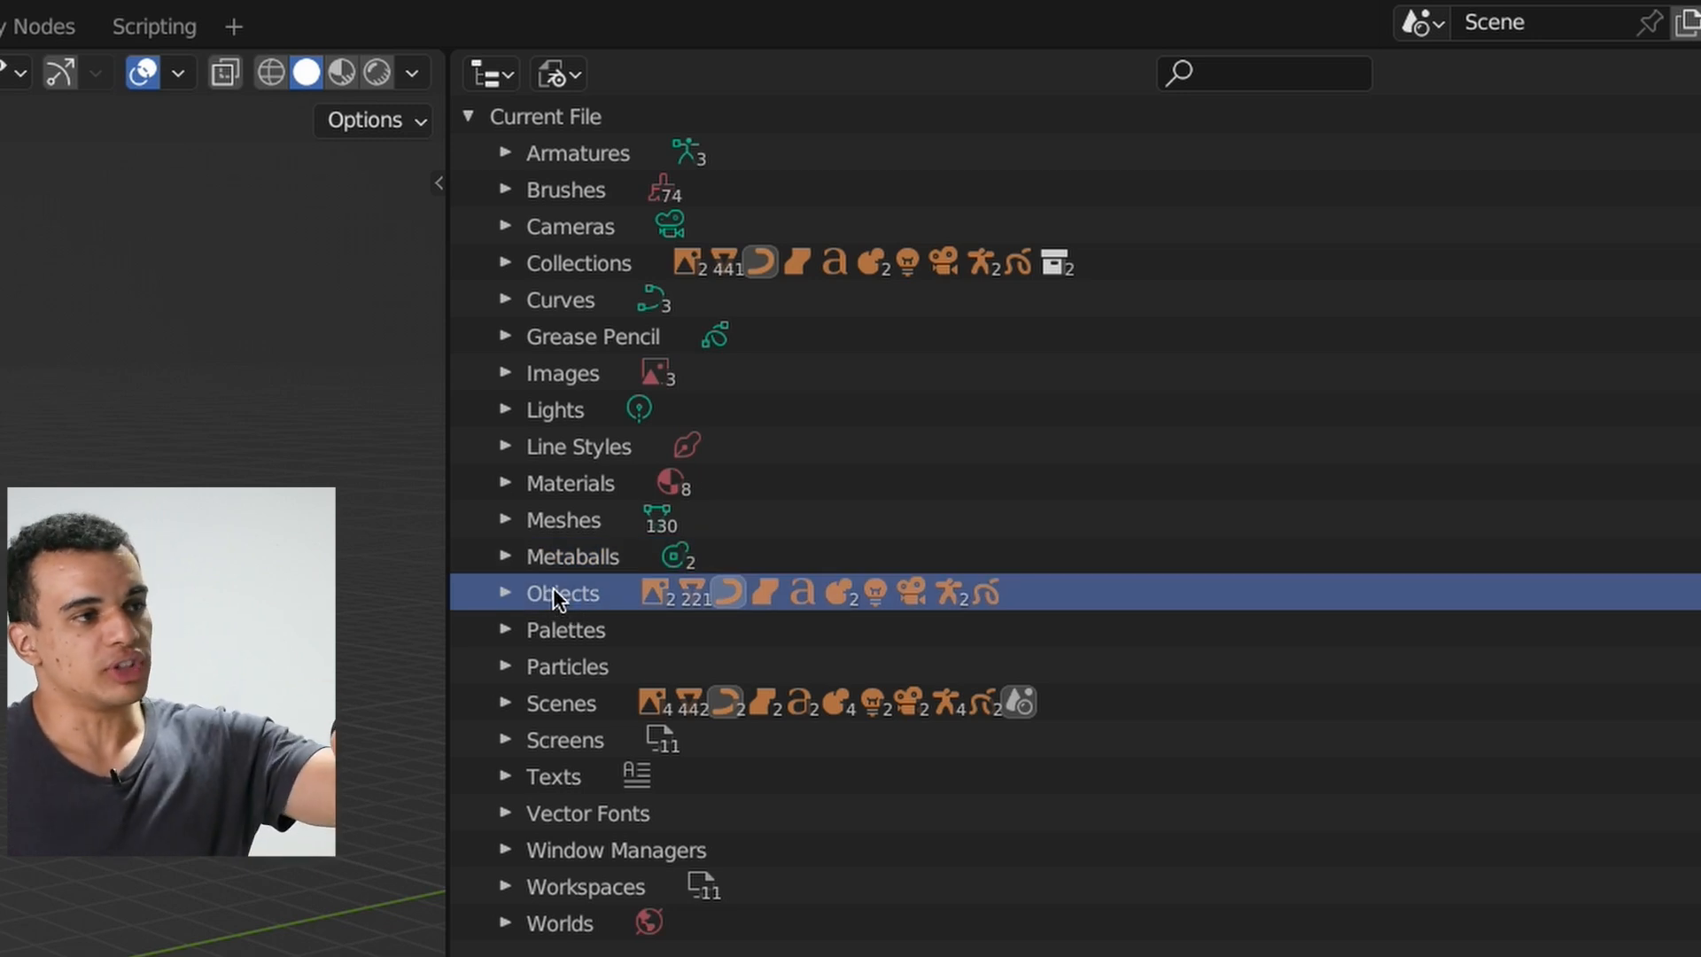
{"action": "left_click", "coordinate": [572, 634]}
{"action": "left_click", "coordinate": [540, 673]}
{"action": "left_click", "coordinate": [551, 703]}
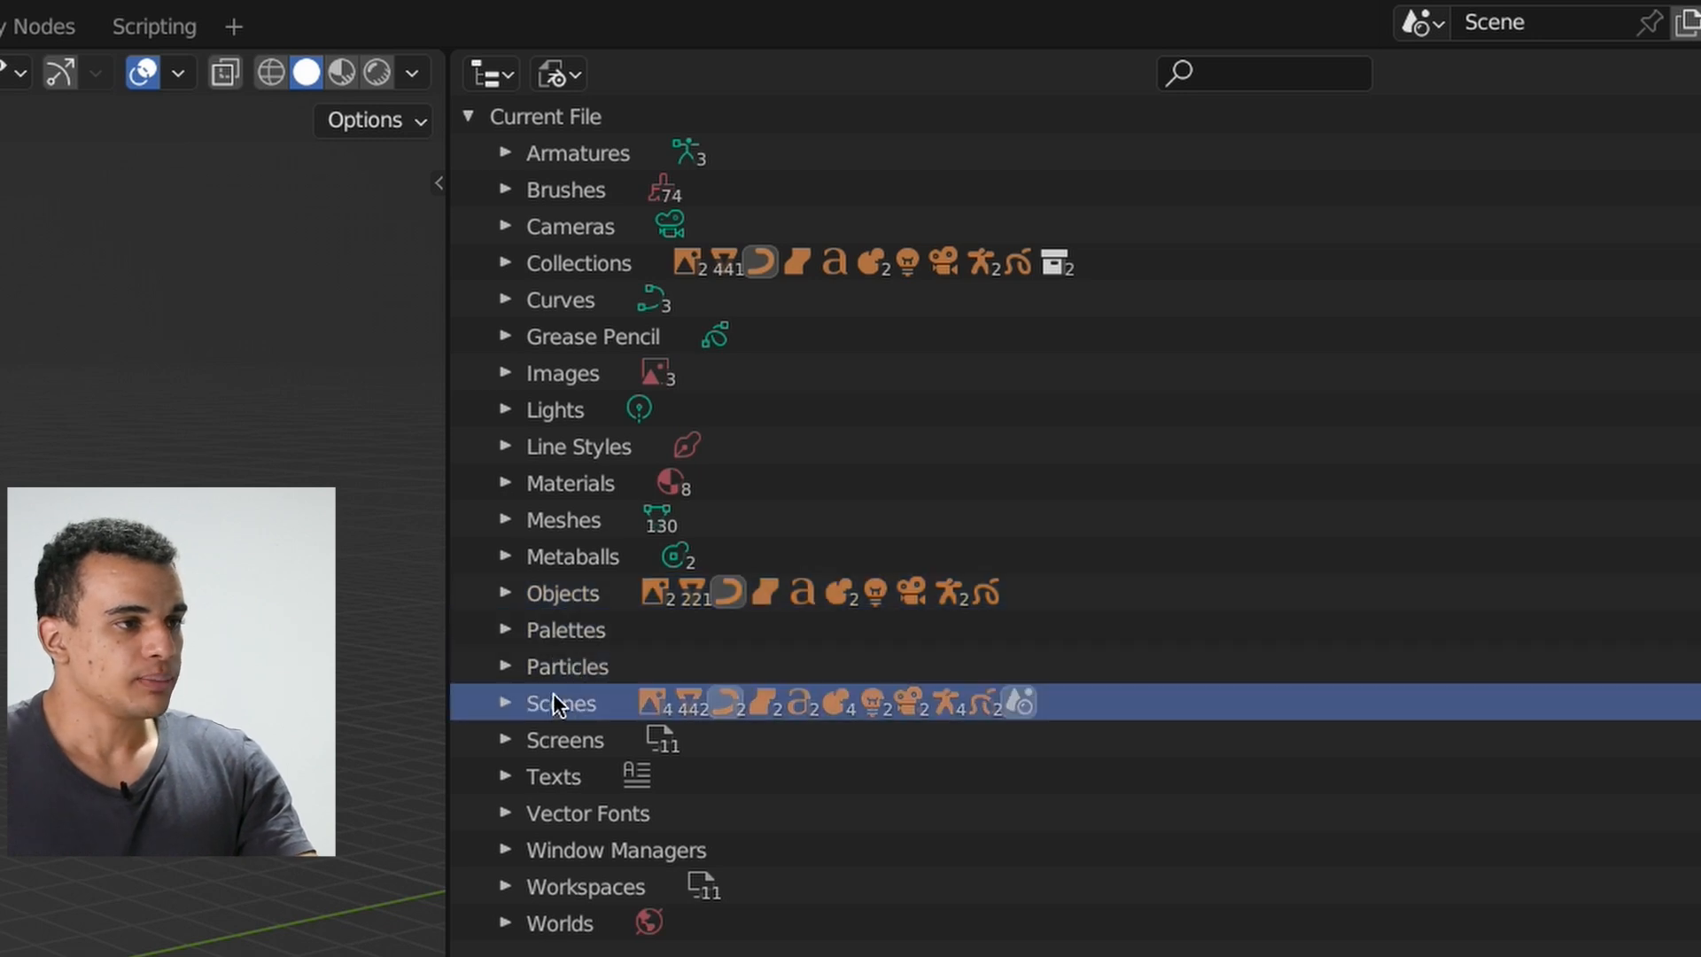
{"action": "left_click", "coordinate": [554, 741]}
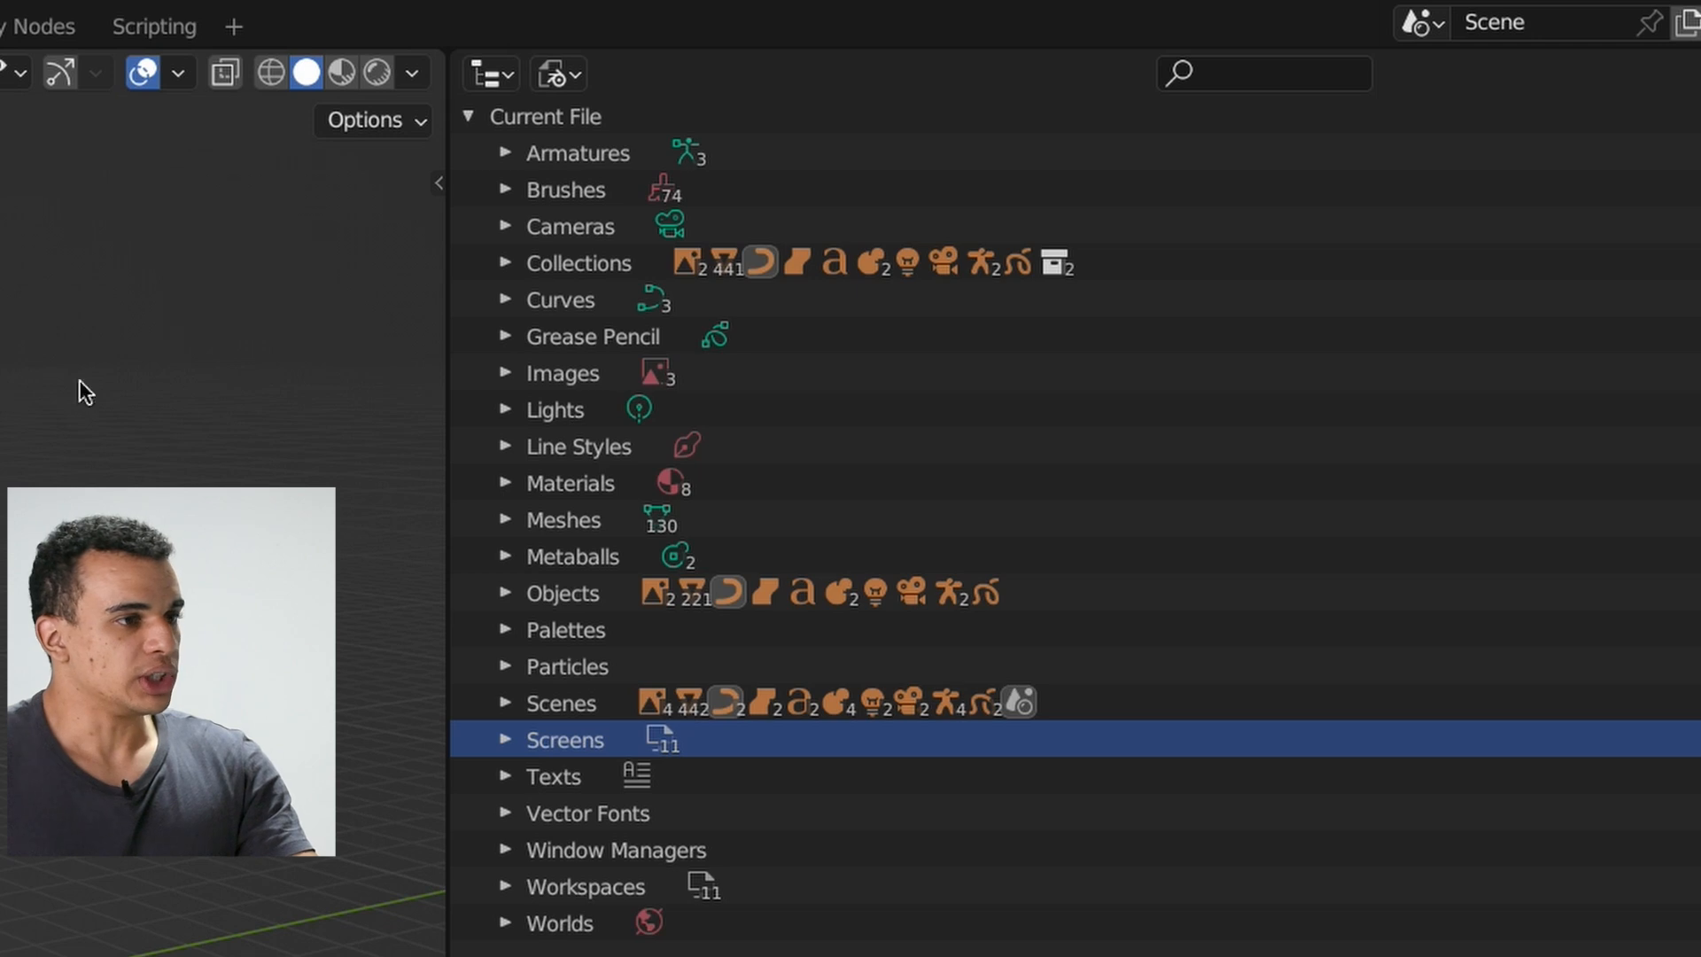
{"action": "left_click", "coordinate": [558, 776]}
{"action": "left_click", "coordinate": [583, 813]}
{"action": "left_click", "coordinate": [579, 849]}
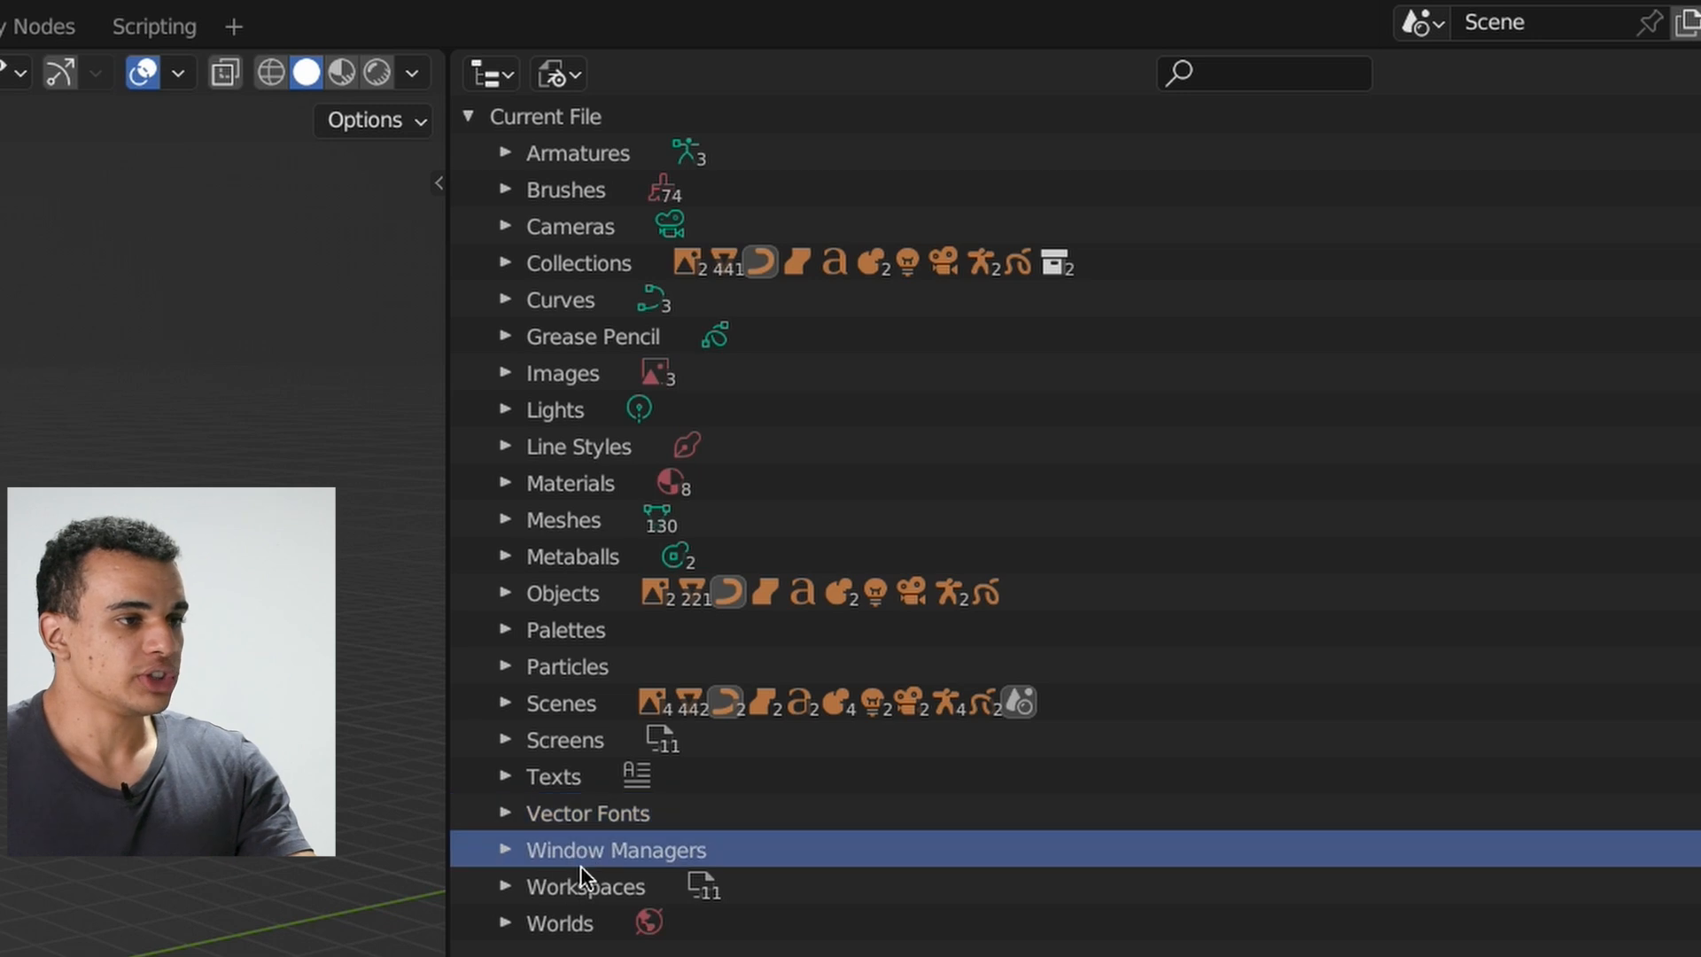
{"action": "left_click", "coordinate": [551, 925]}
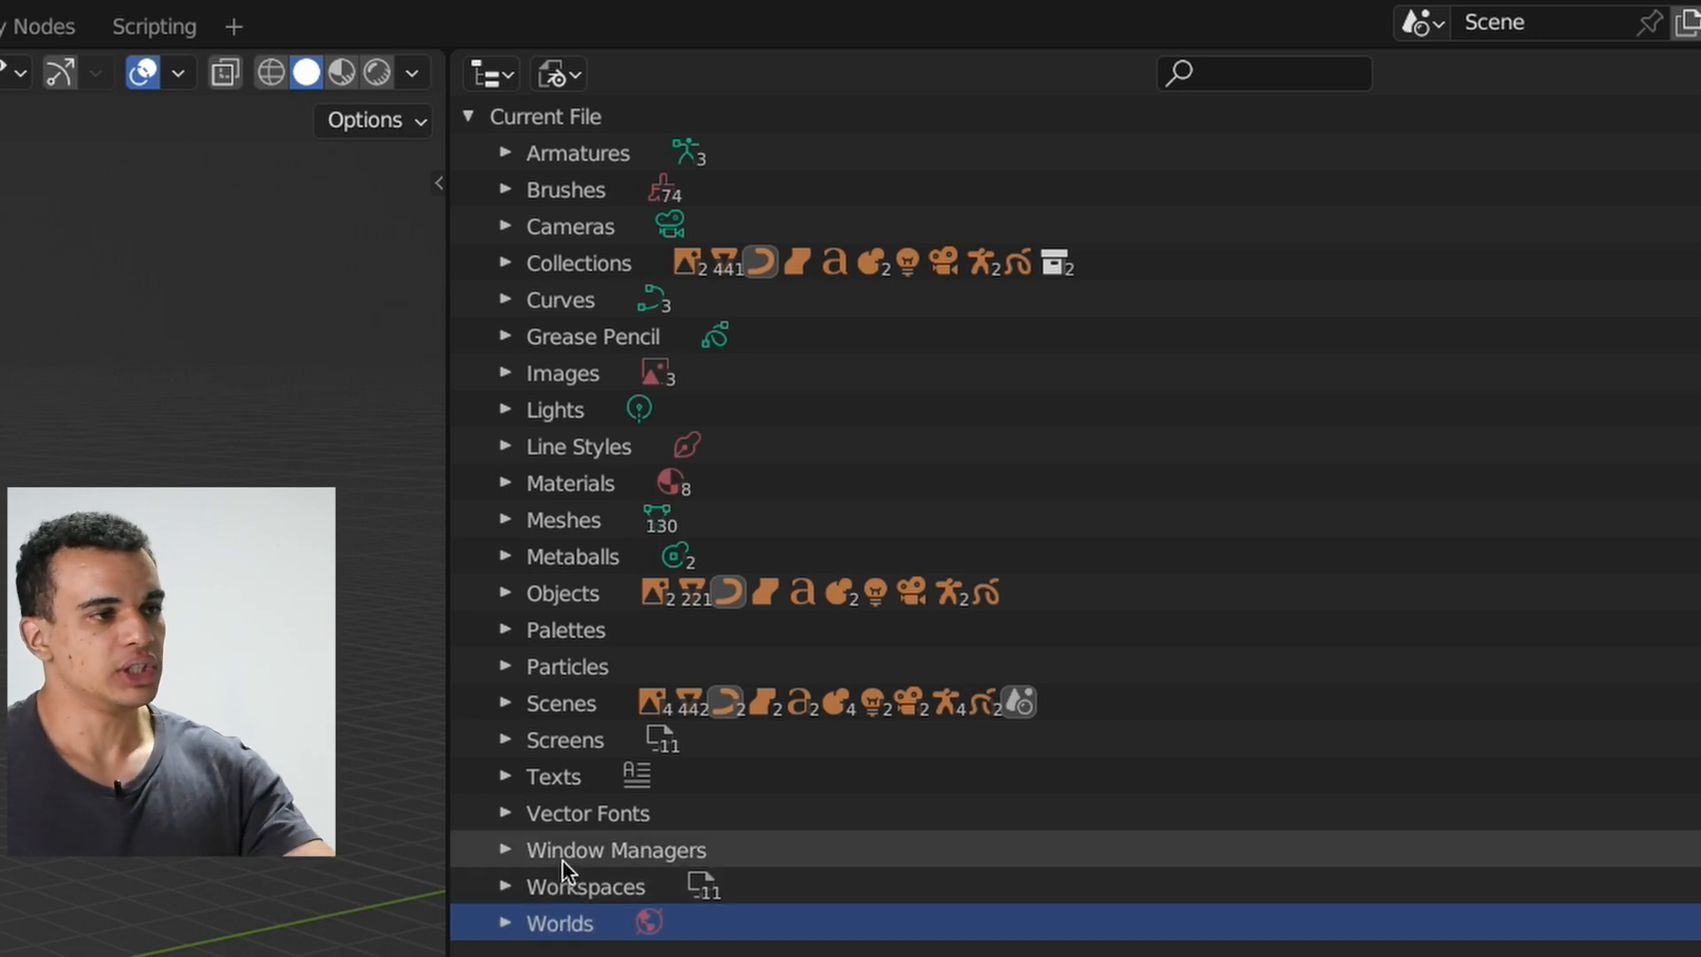
- Expand the Objects category and box-select the scene's objects in the 3D viewport
{"action": "left_click", "coordinate": [506, 591]}
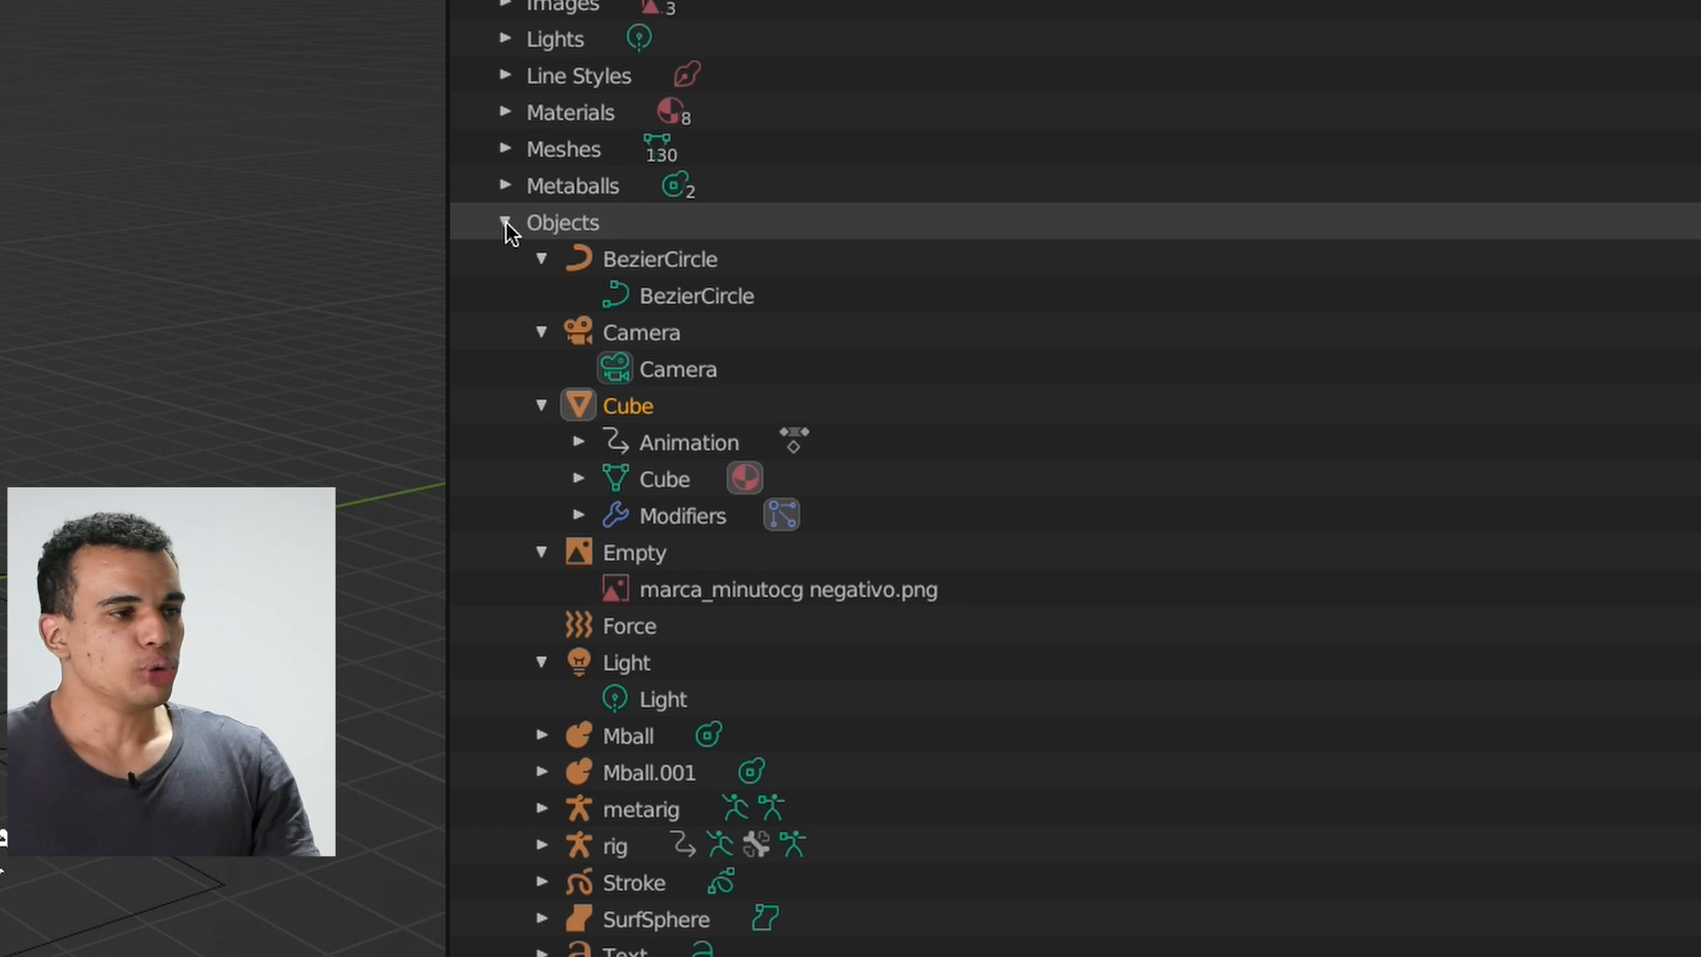
{"action": "scroll", "coordinate": [1003, 280], "scroll_direction": "down", "scroll_amount": 5}
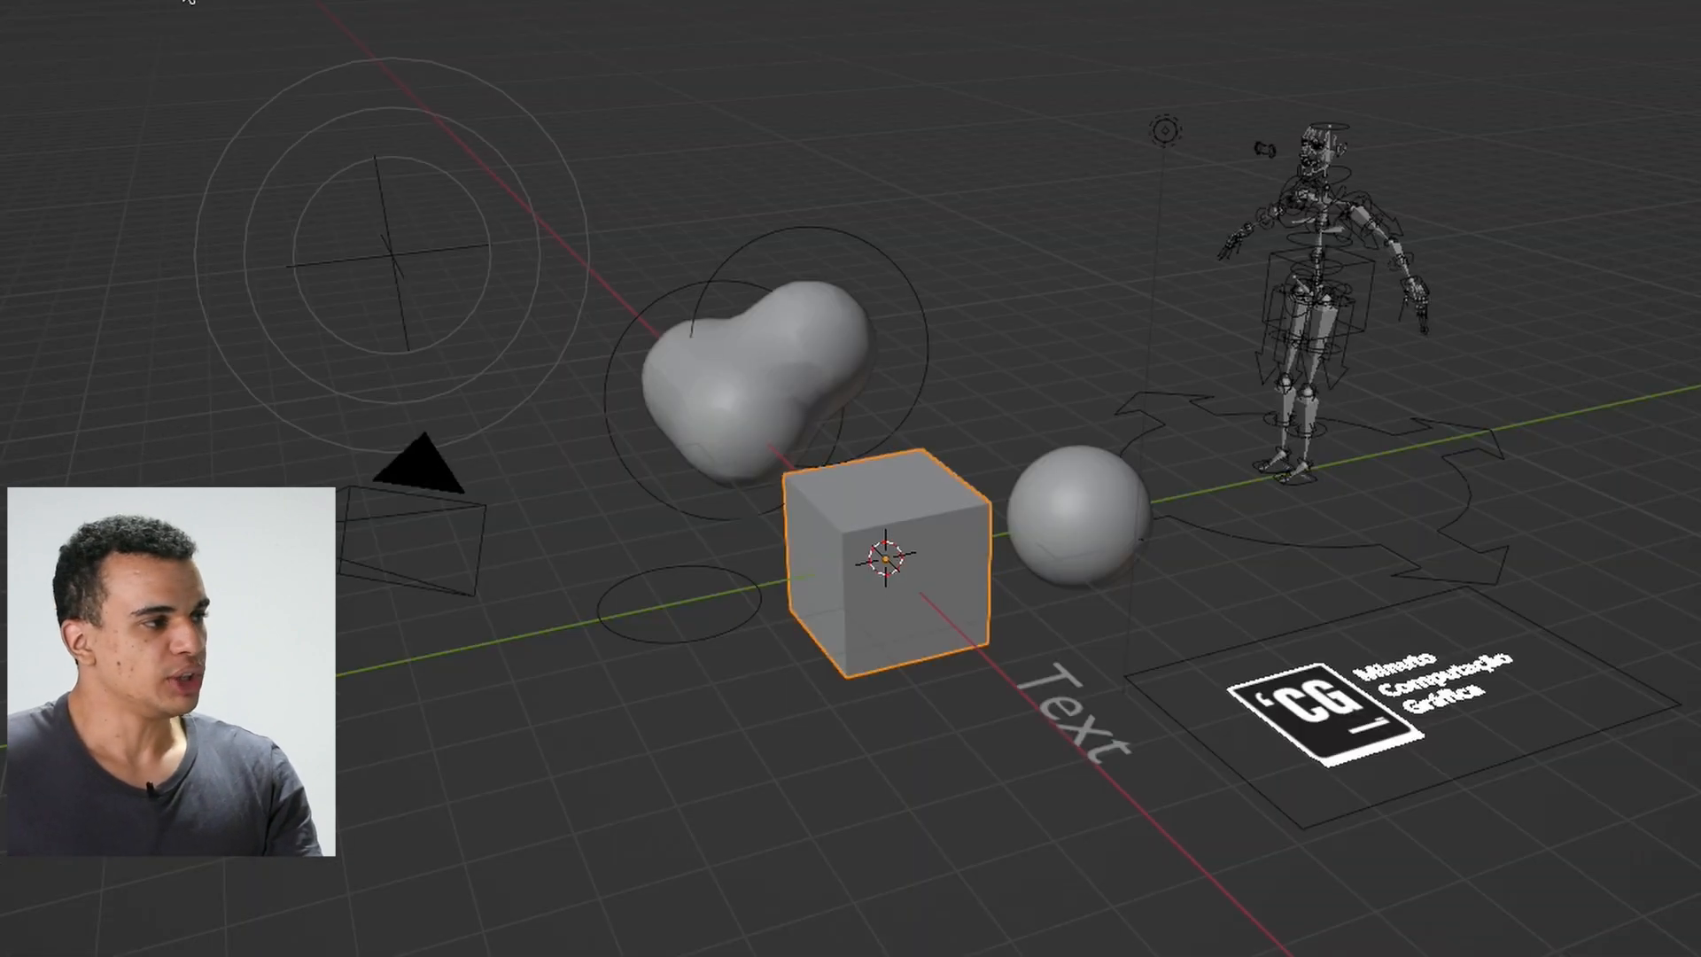
{"action": "left_click_drag", "start_coordinate": [188, 2], "coordinate": [1652, 759]}
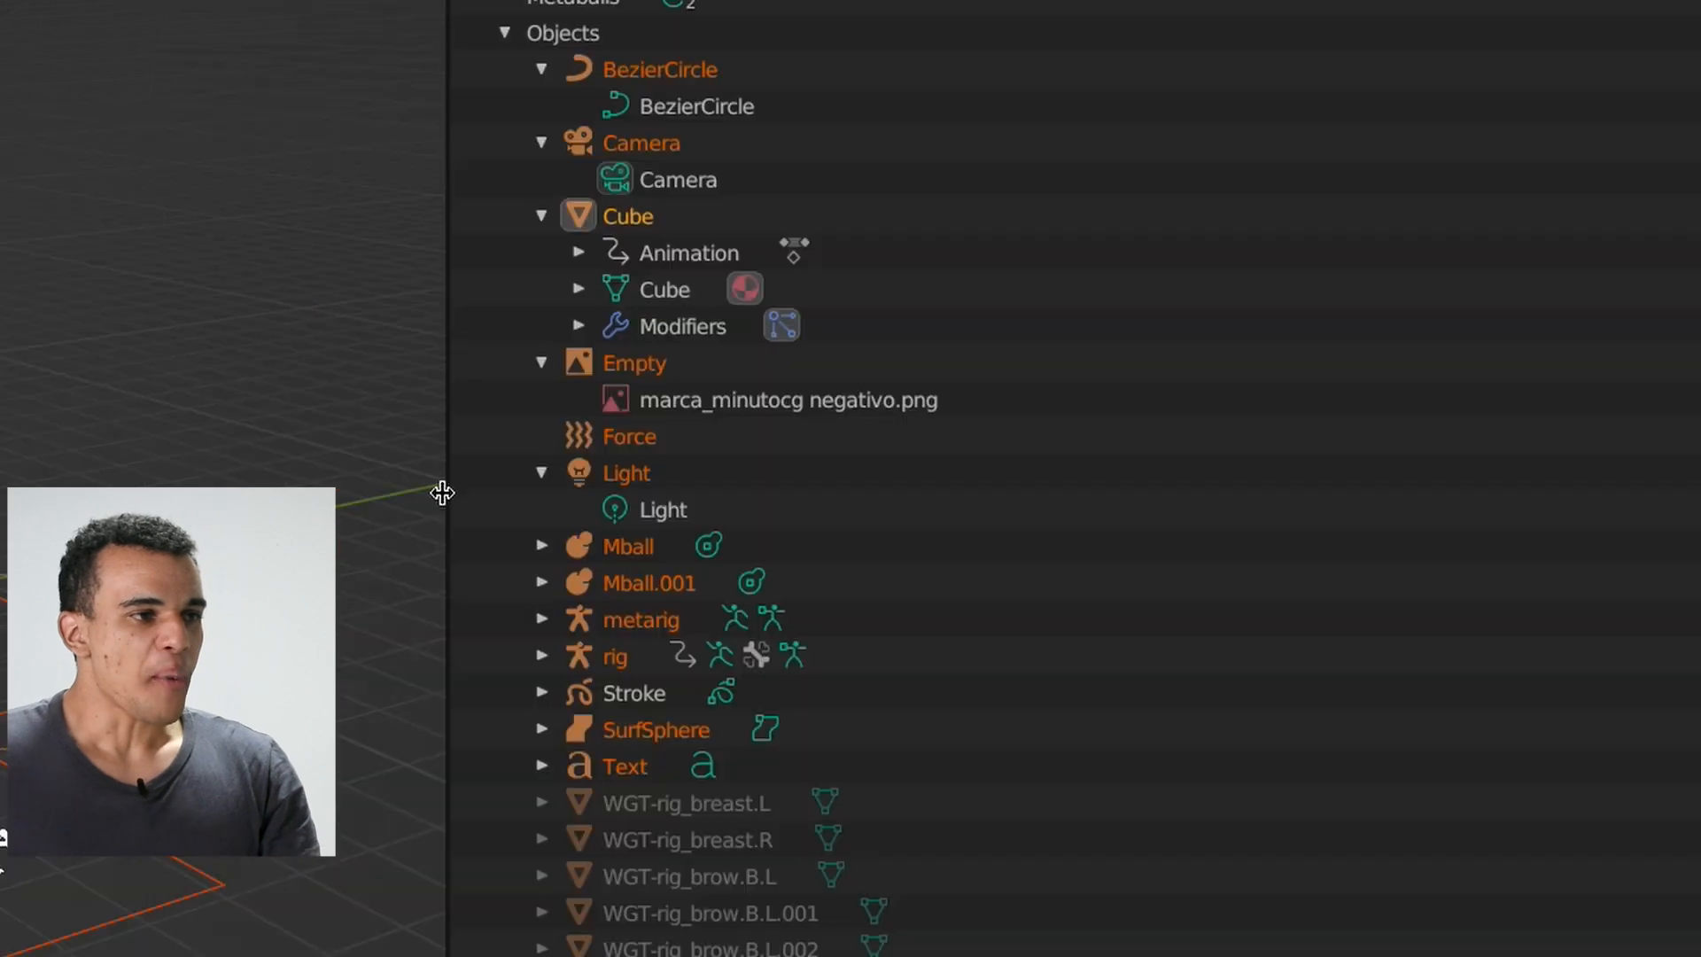
- Select the Cube object, expand its mesh data and select the Material beneath it
{"action": "left_click", "coordinate": [787, 146]}
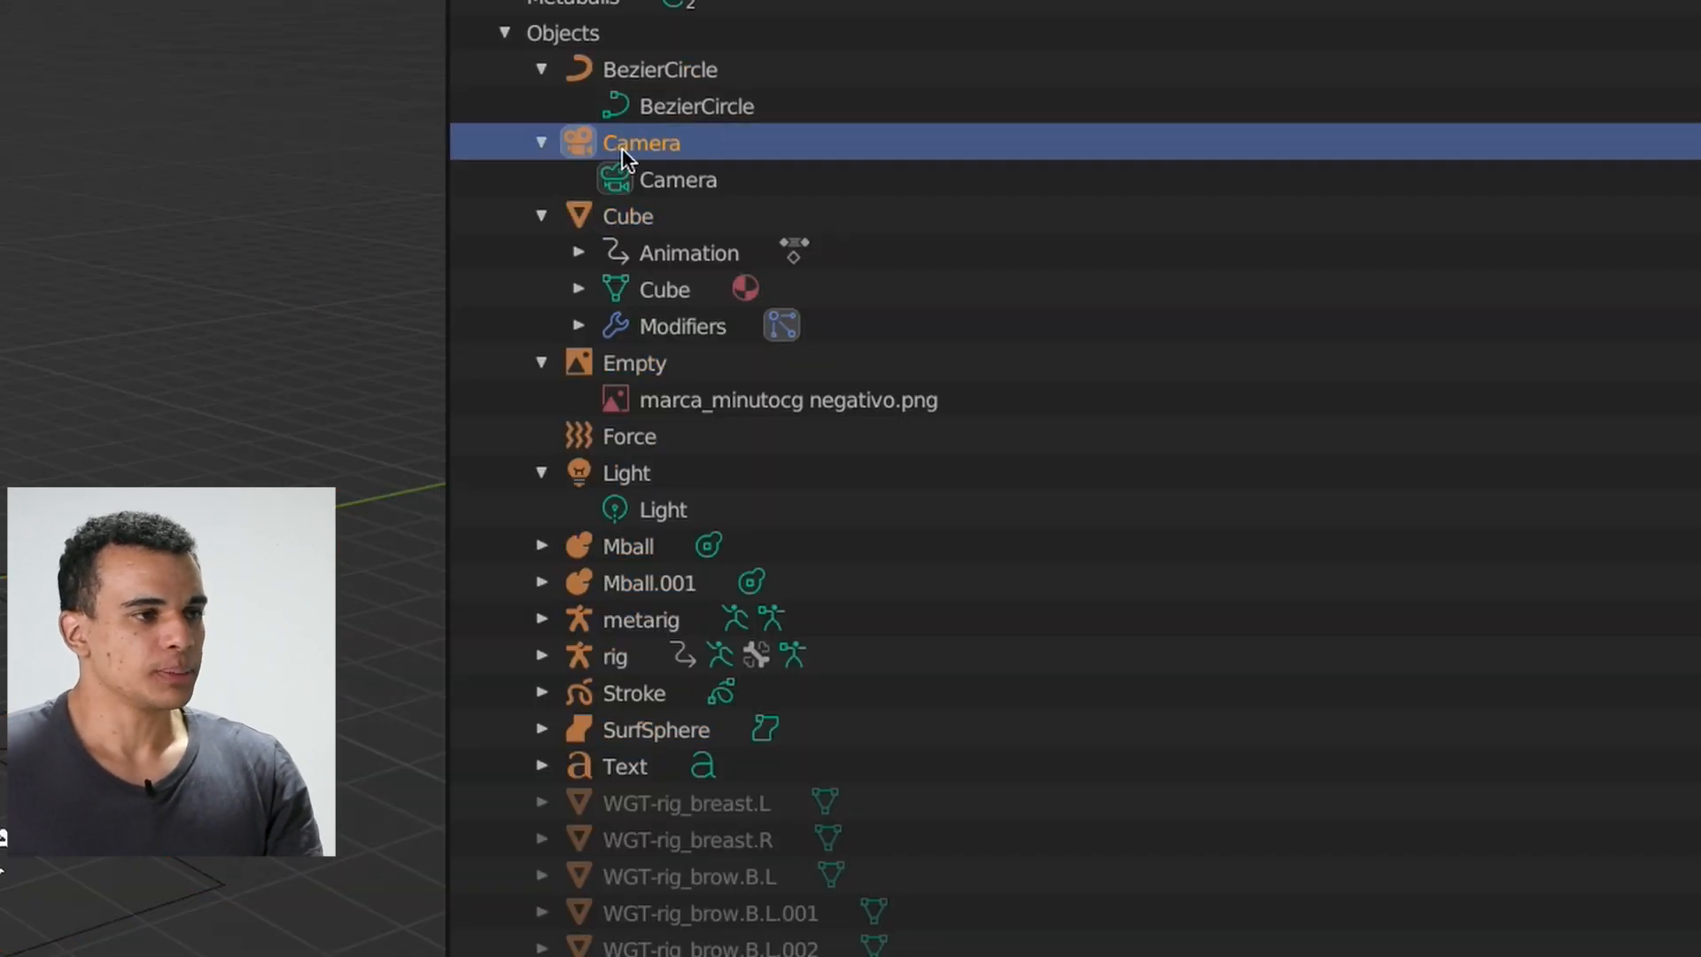
{"action": "left_click", "coordinate": [652, 217]}
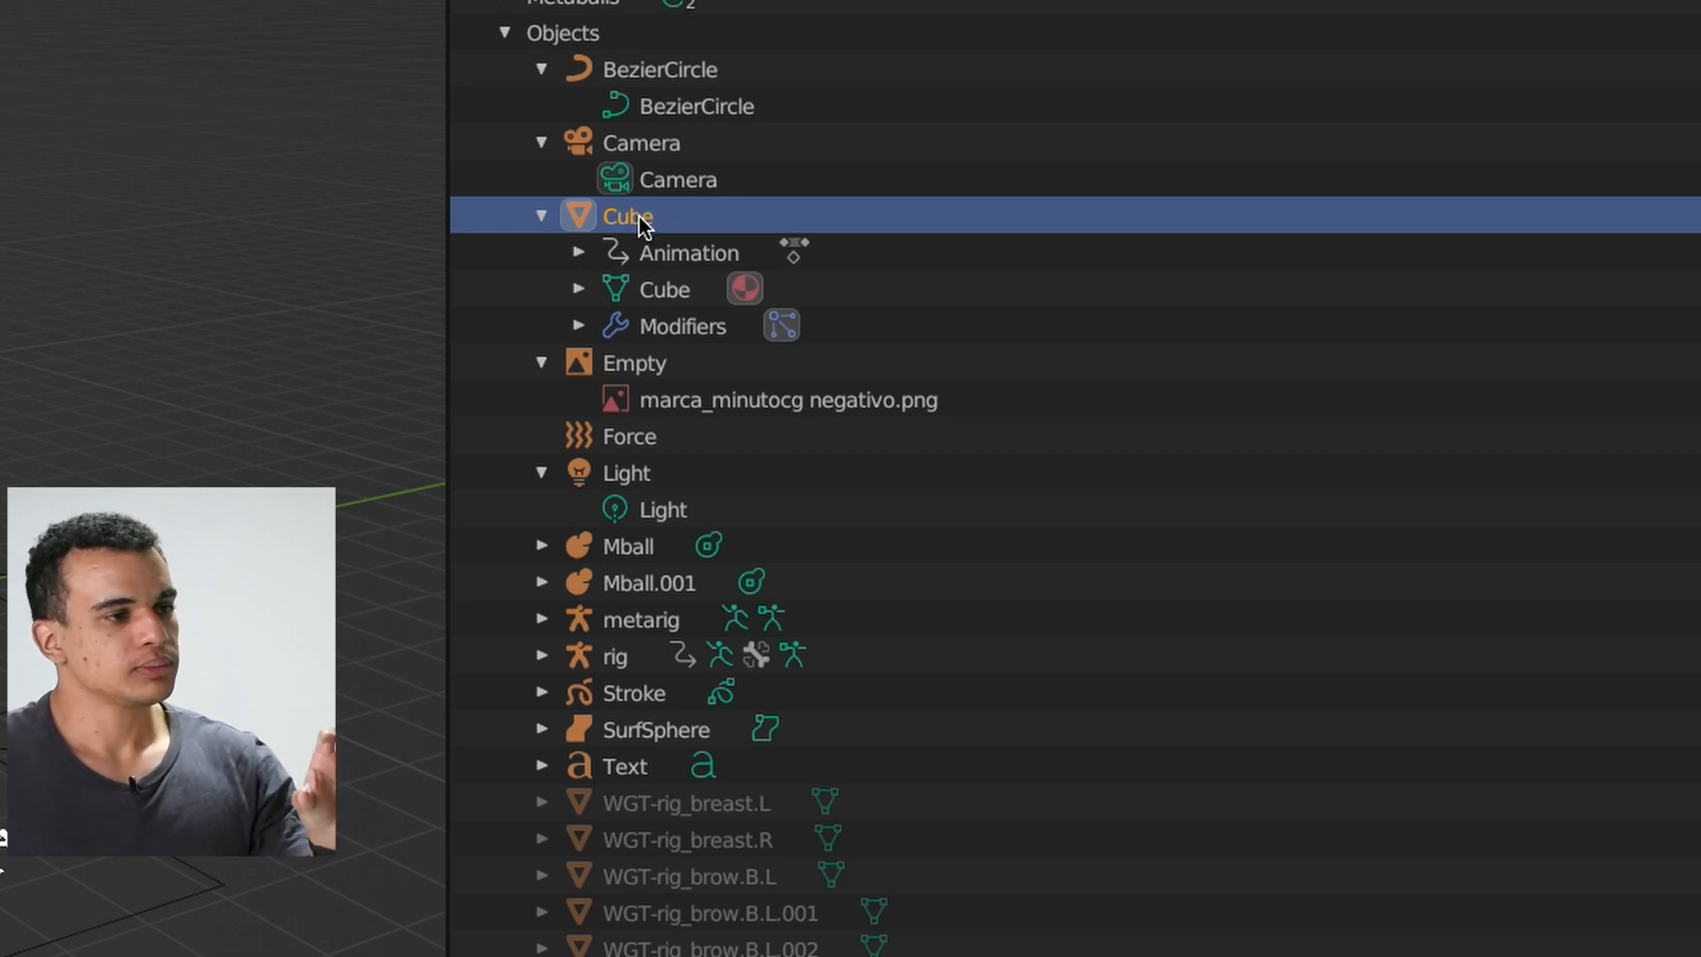
{"action": "left_click", "coordinate": [662, 291]}
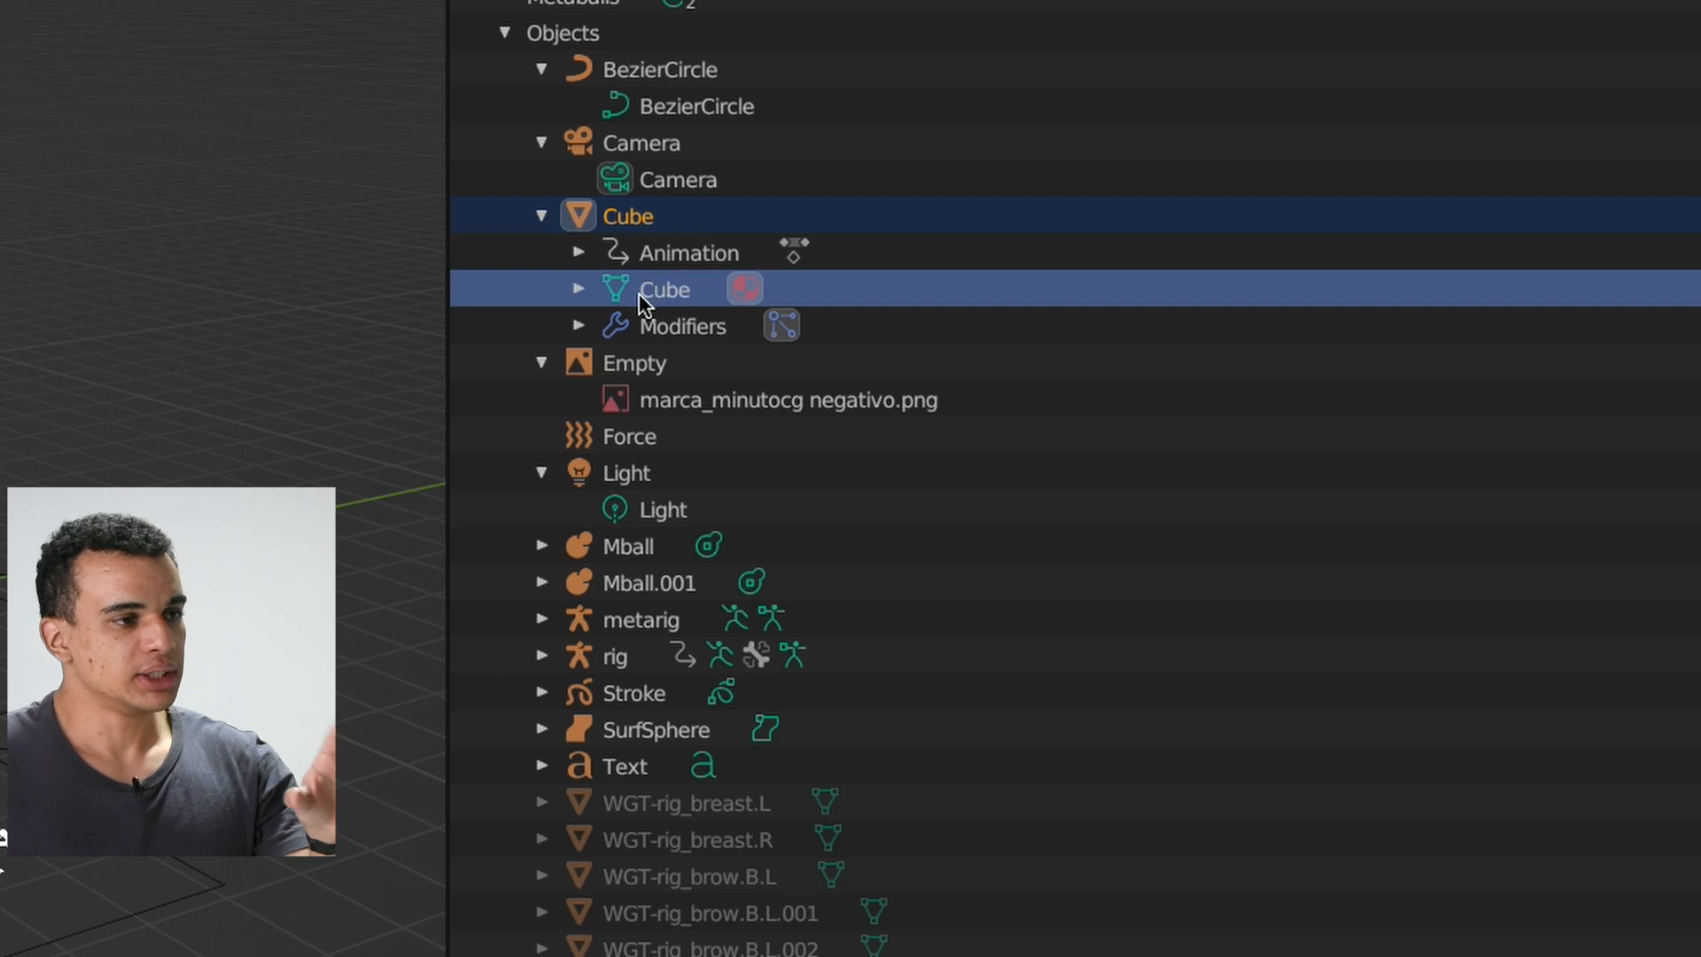
{"action": "left_click", "coordinate": [579, 290]}
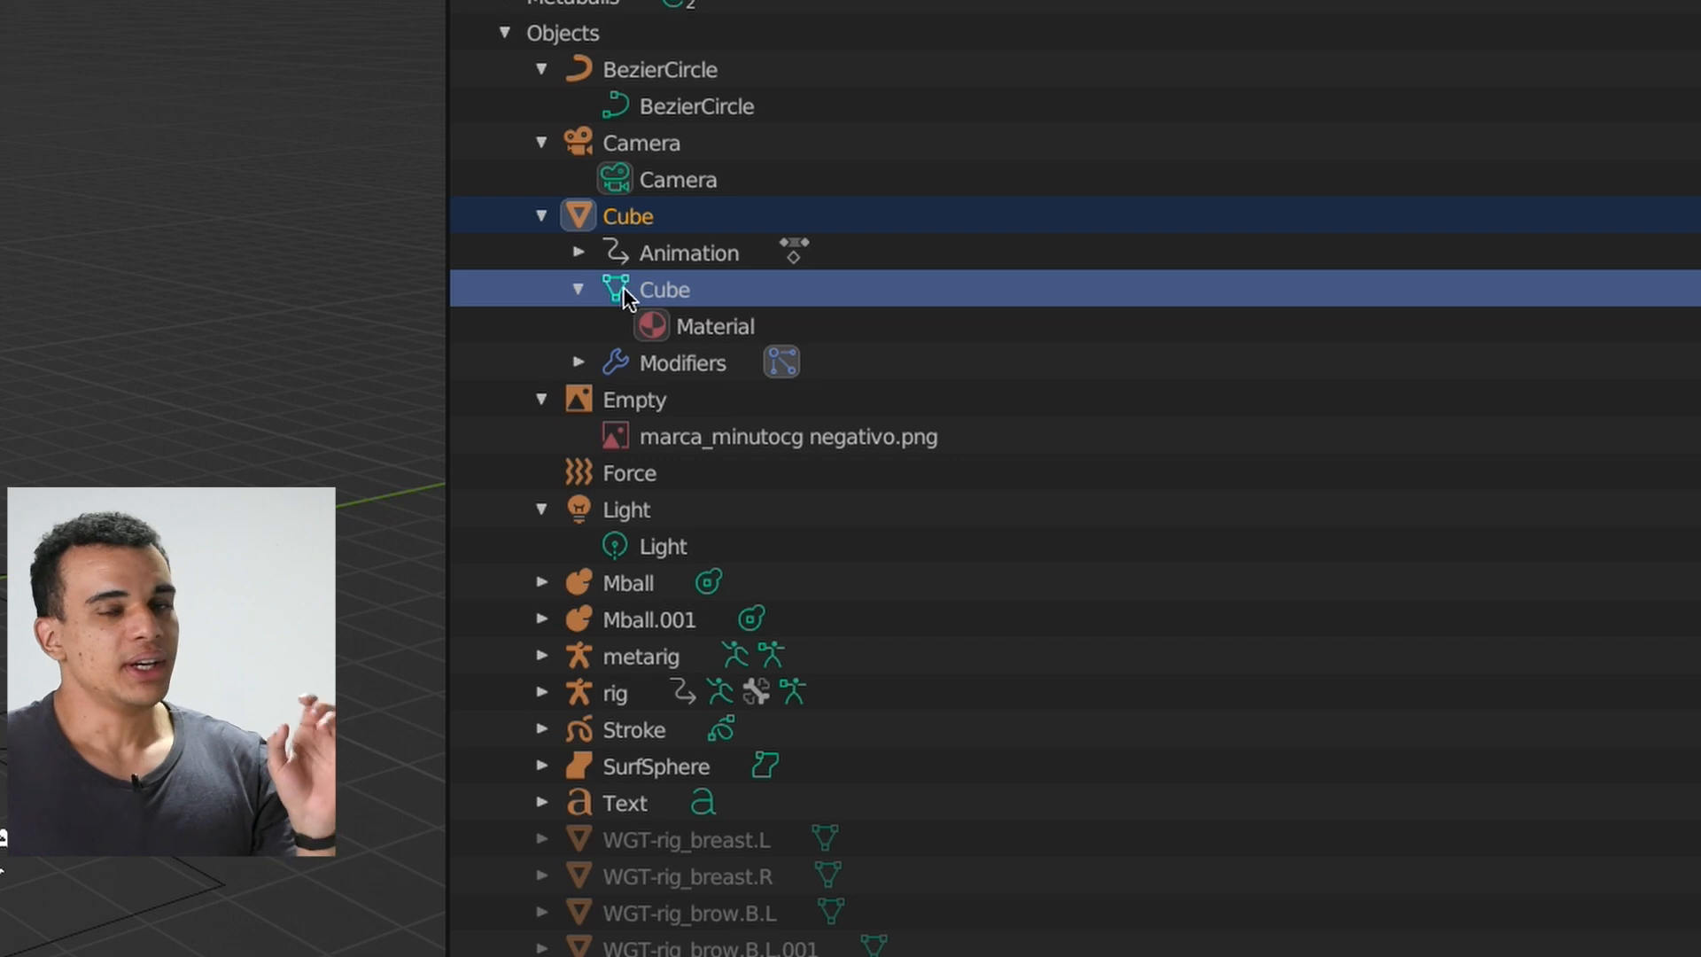
{"action": "left_click", "coordinate": [707, 326]}
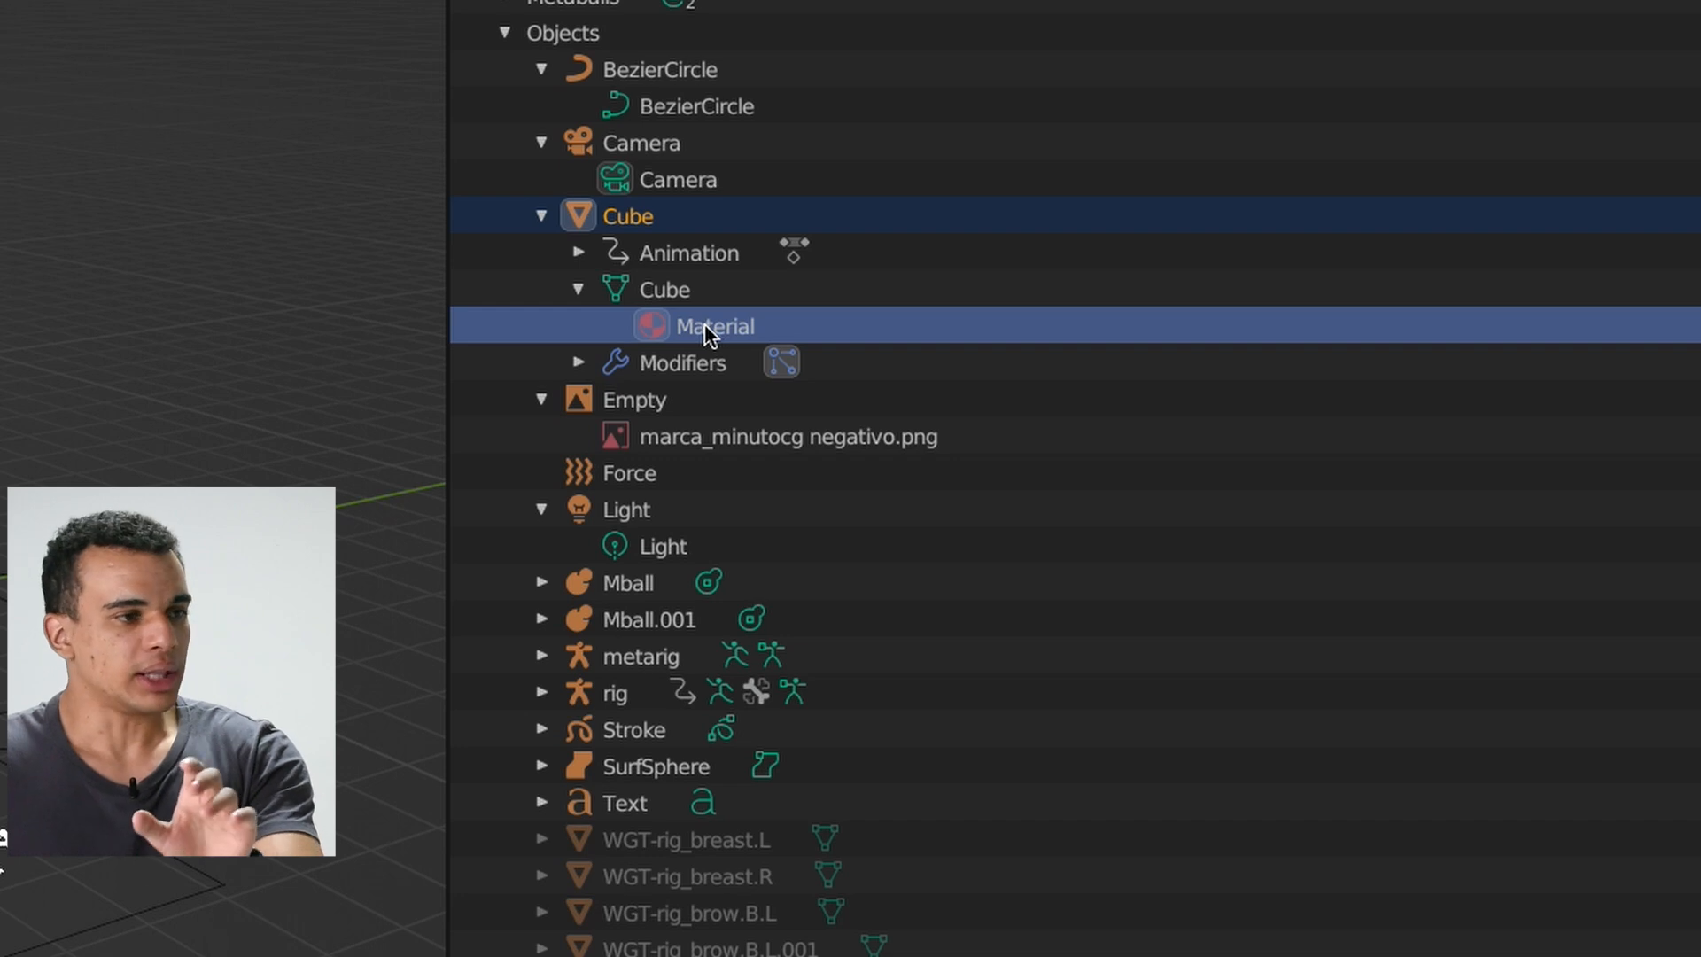
- Expand the Cube object's Animation and Modifiers entries and select its ParticleSystem modifier
{"action": "left_click", "coordinate": [674, 254]}
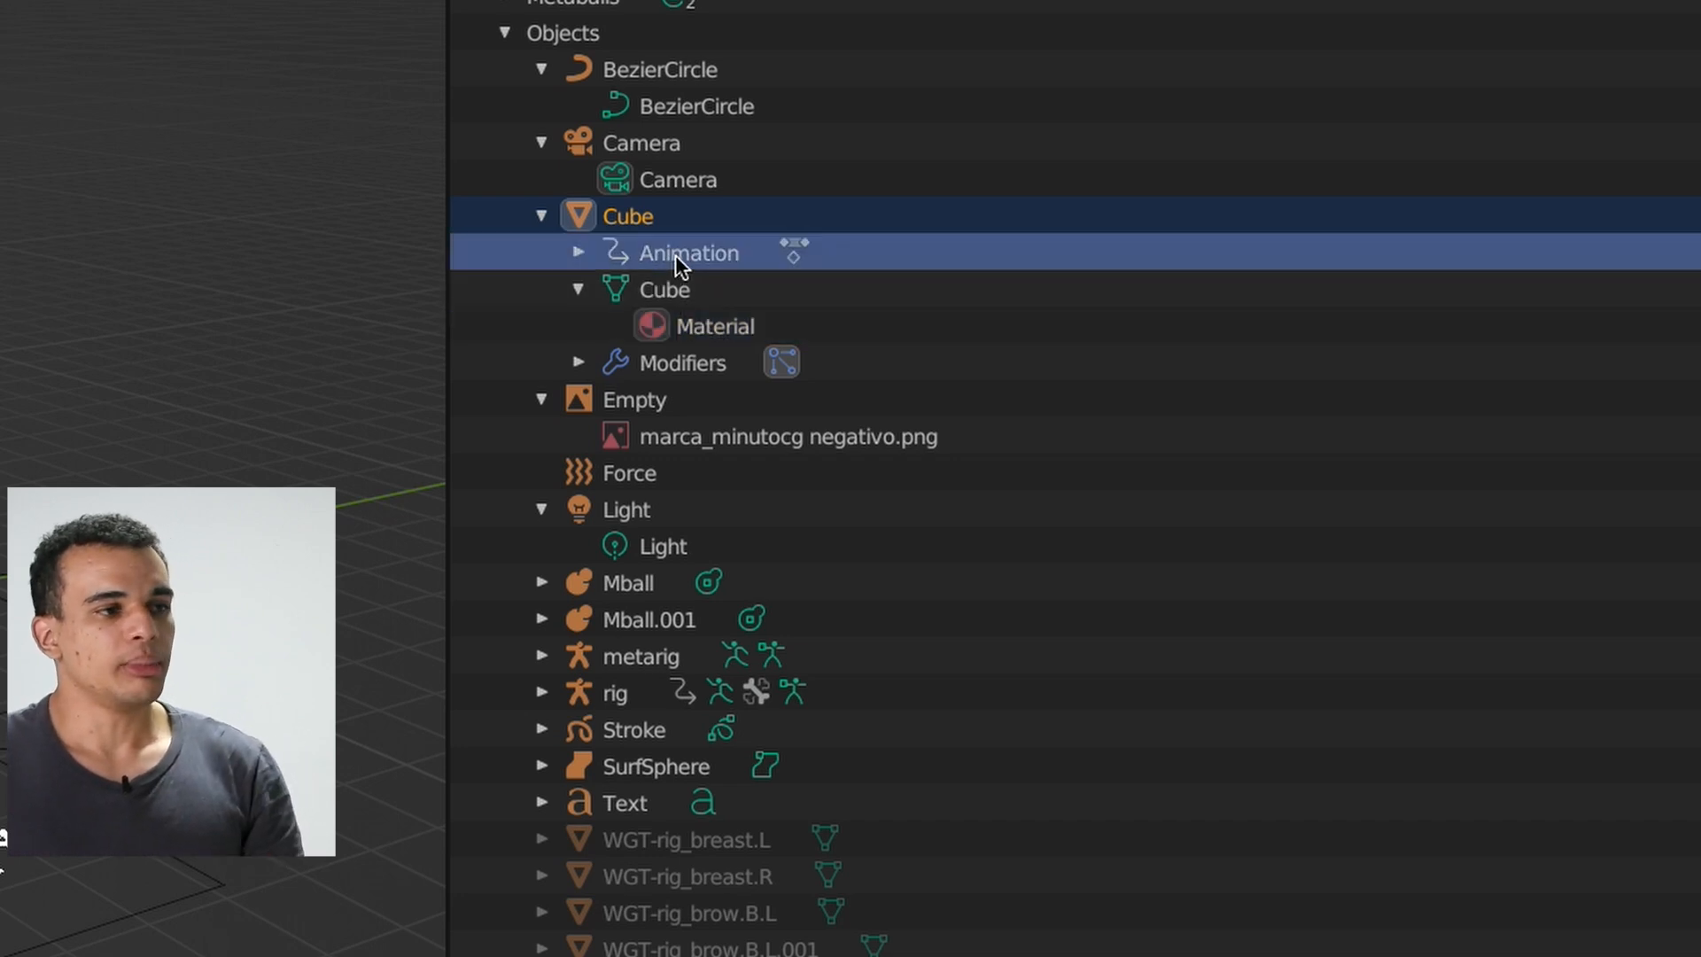
{"action": "left_click", "coordinate": [579, 252]}
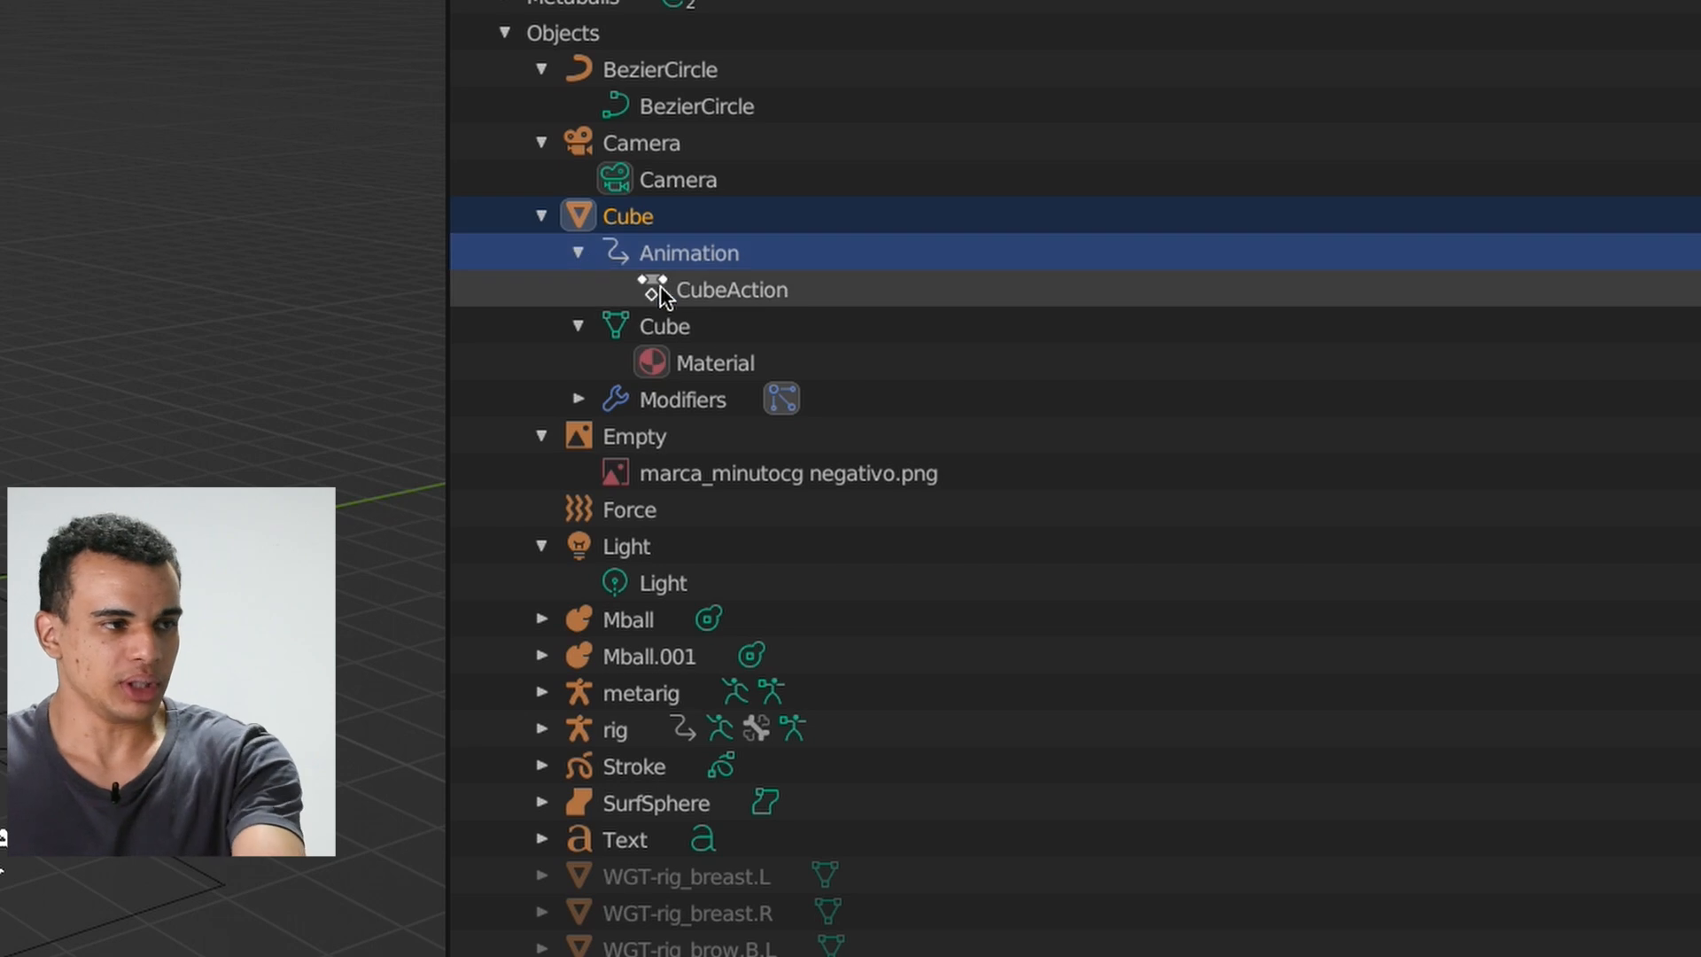
{"action": "left_click", "coordinate": [606, 401]}
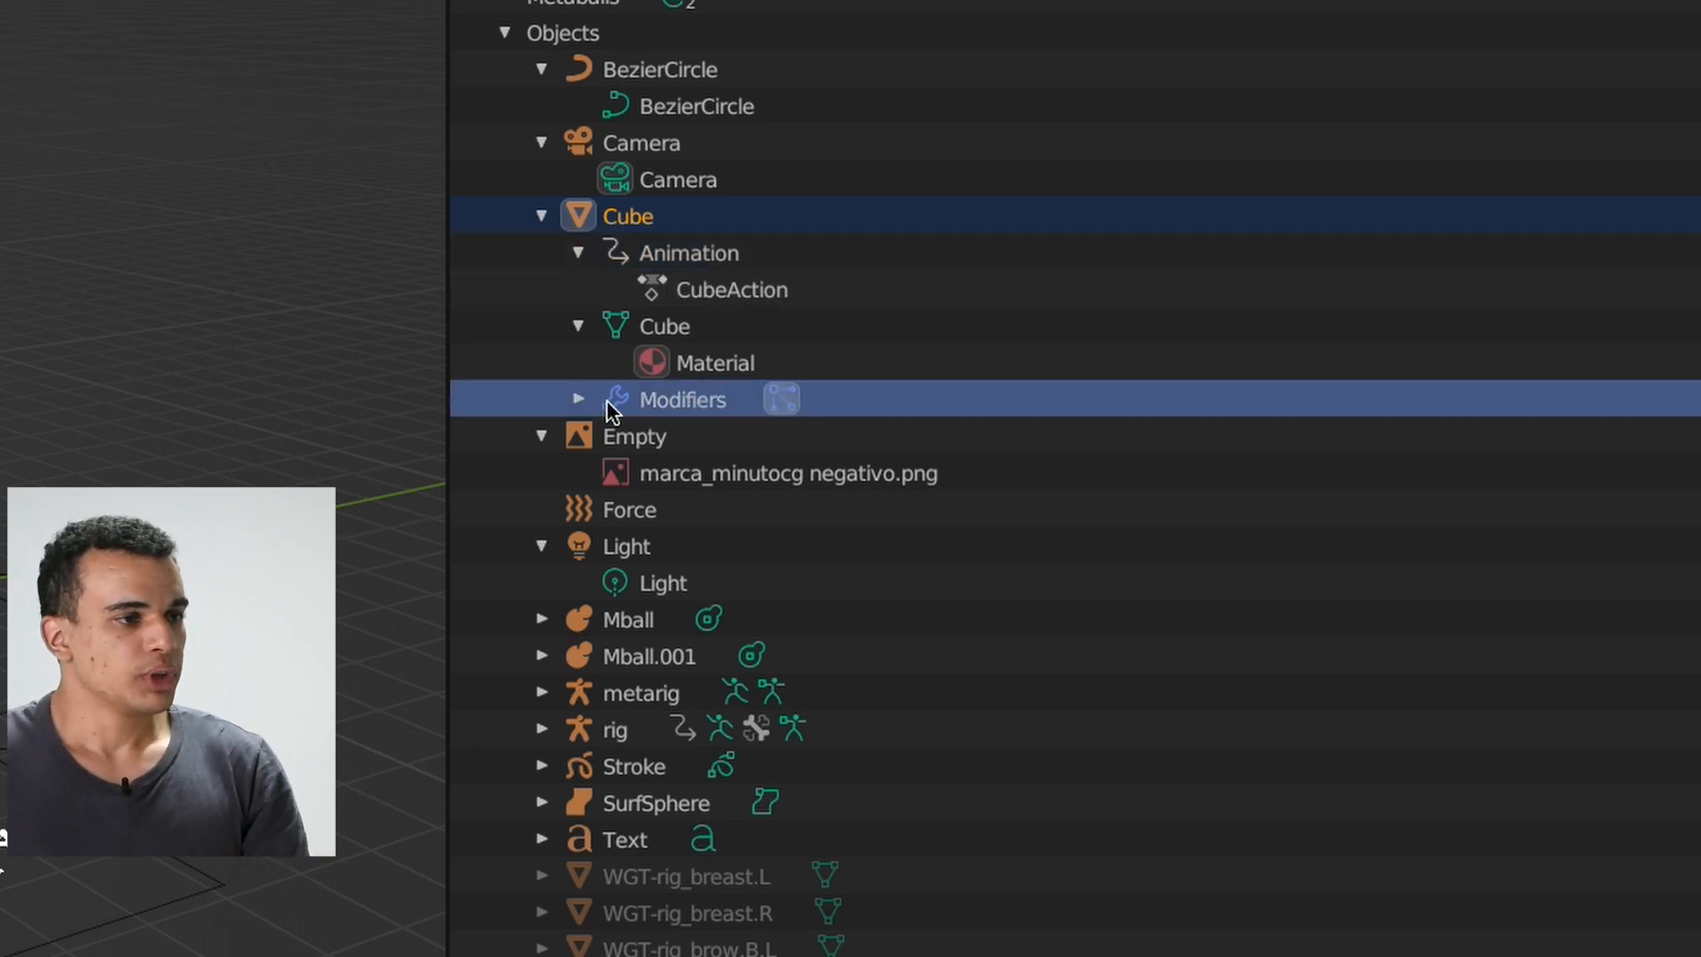
{"action": "left_click", "coordinate": [577, 400]}
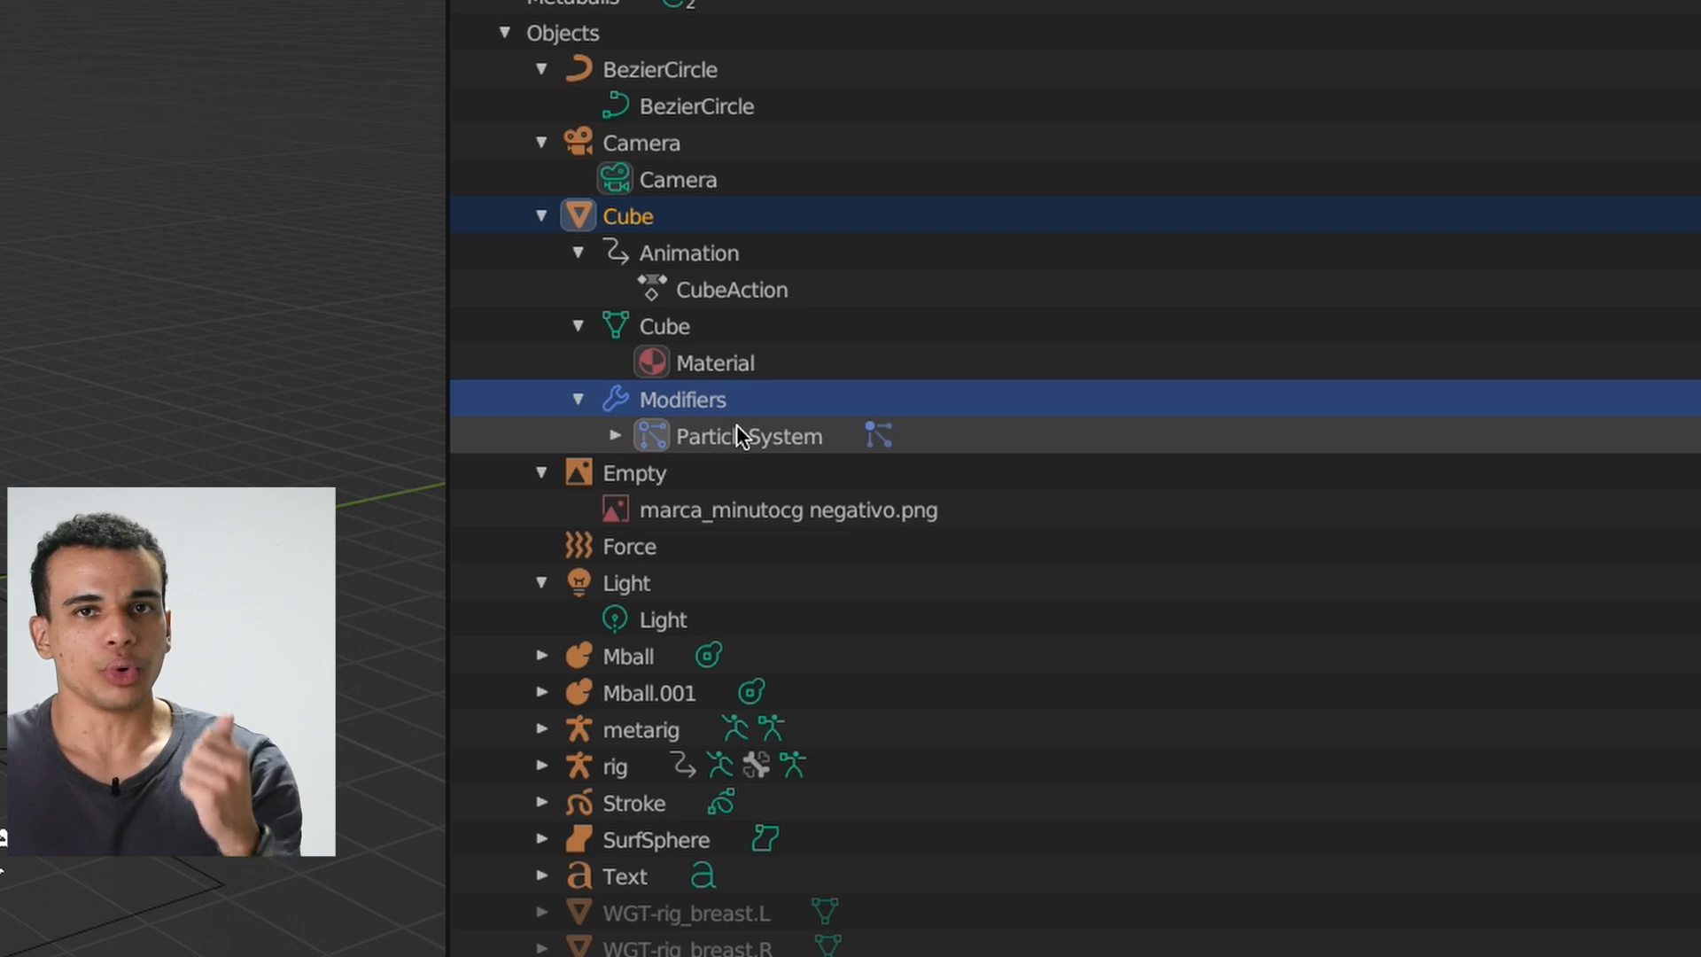
{"action": "left_click", "coordinate": [741, 435]}
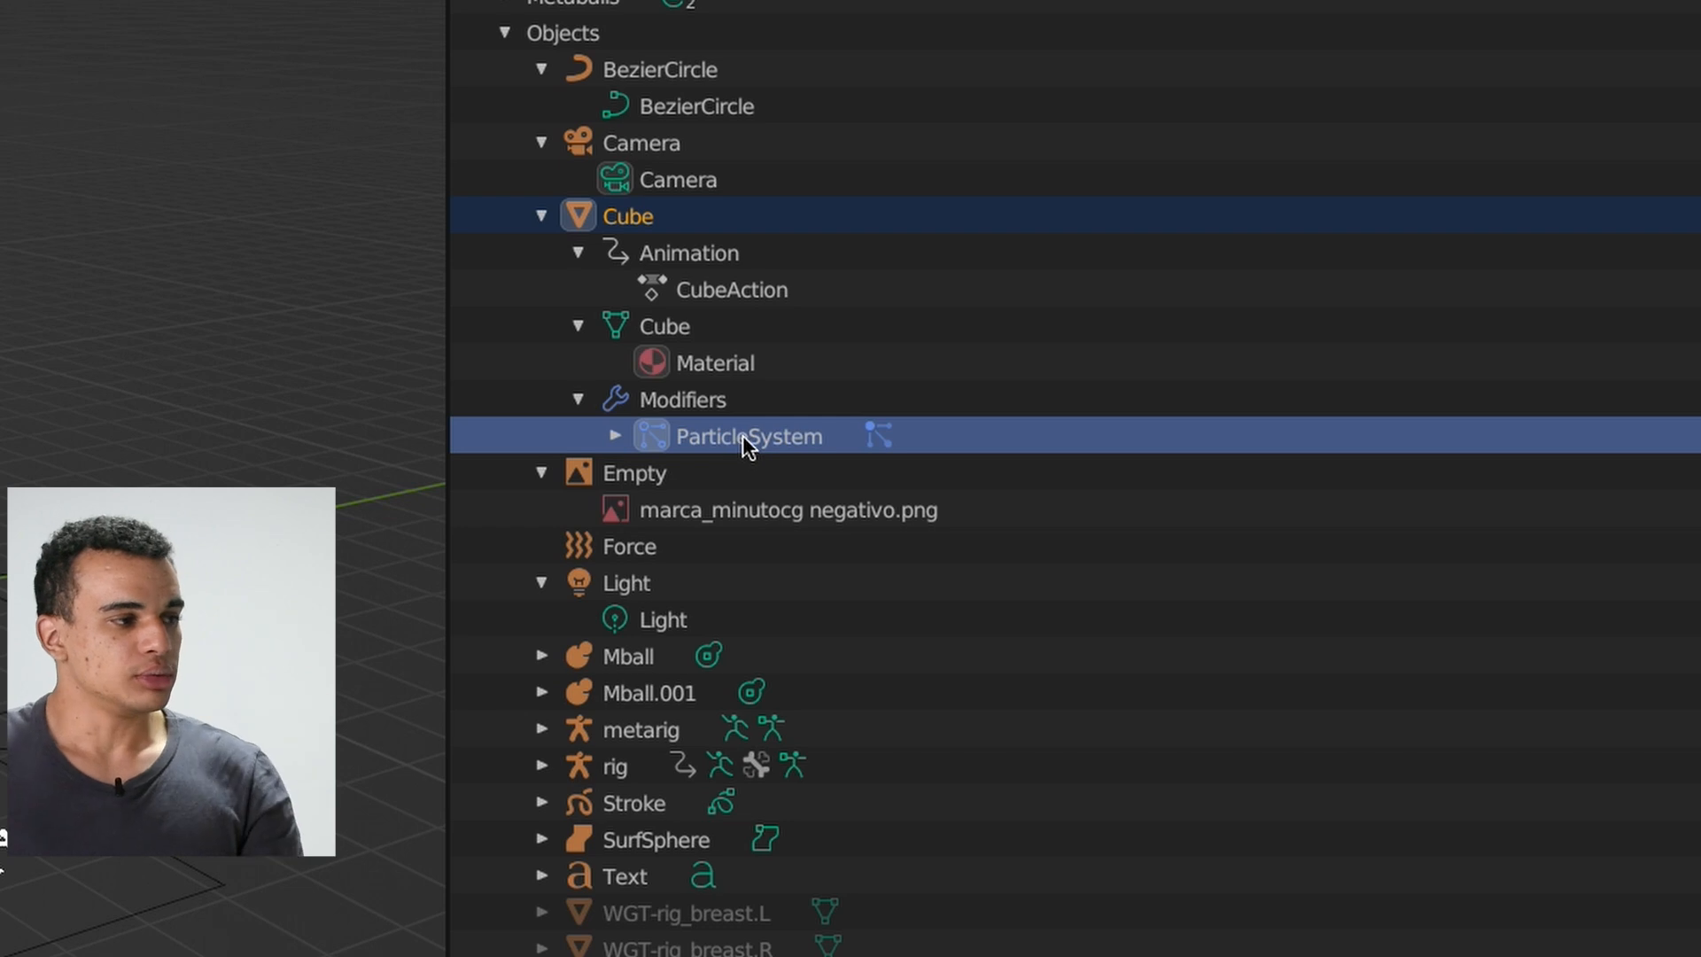
- Compare the Camera object with its nested camera data, ending with the BezierCircle object selected
{"action": "left_click", "coordinate": [662, 144]}
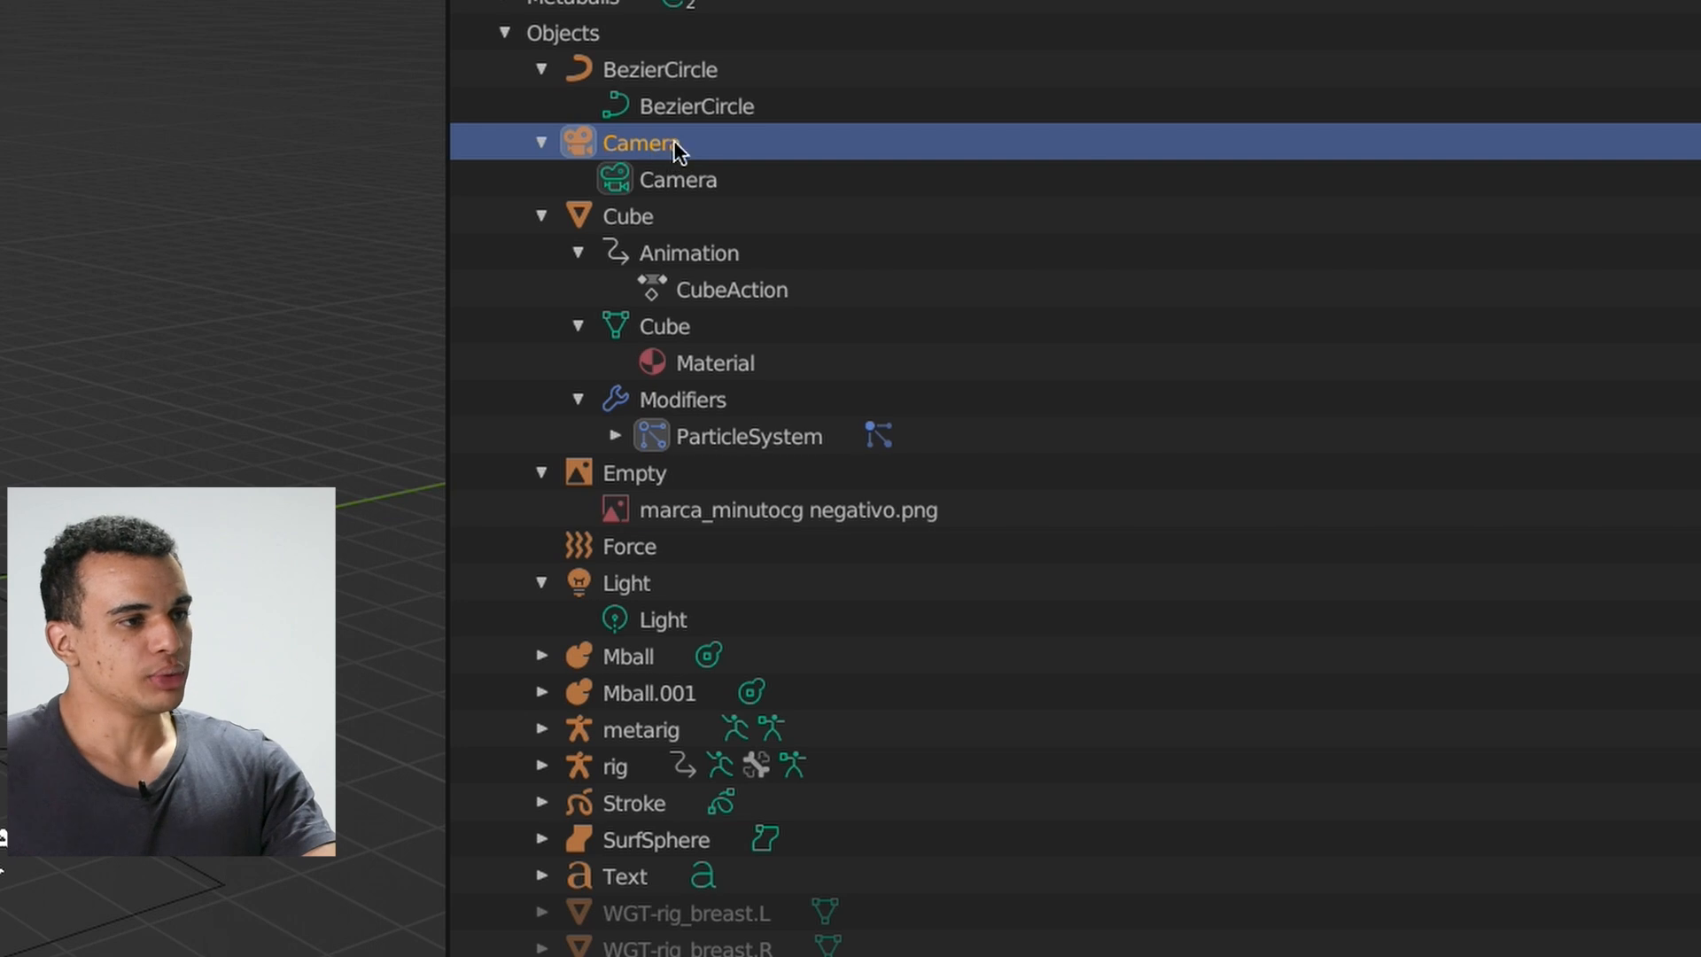
{"action": "left_click", "coordinate": [684, 180]}
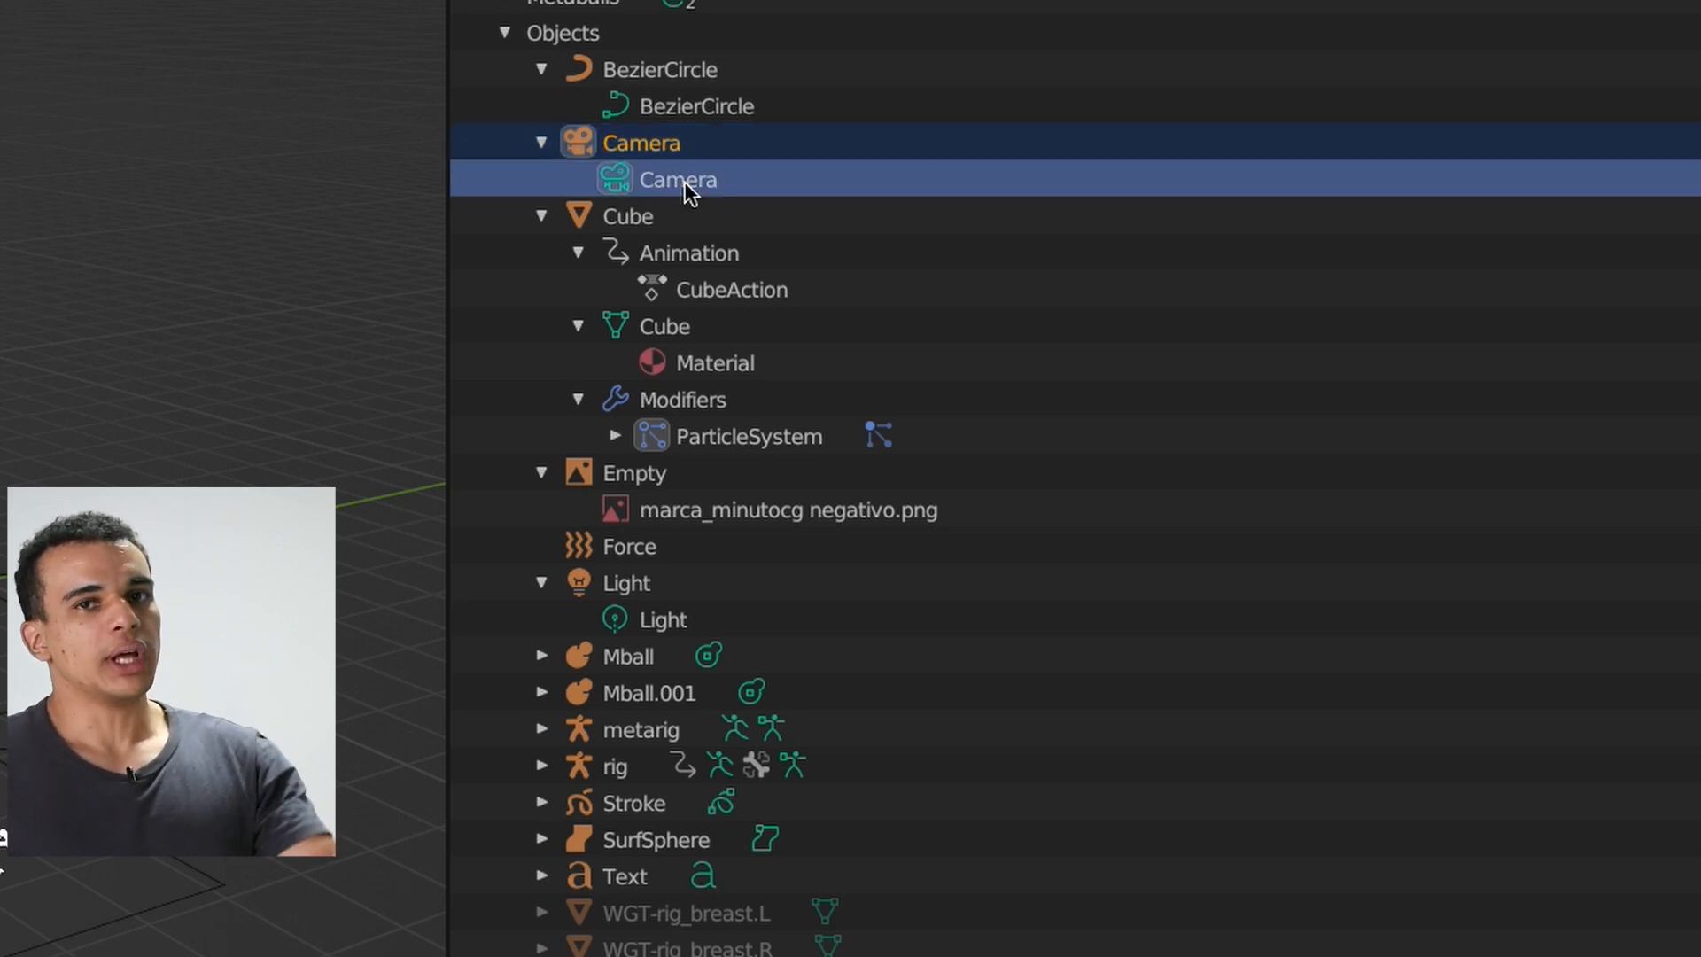
{"action": "left_click", "coordinate": [654, 147]}
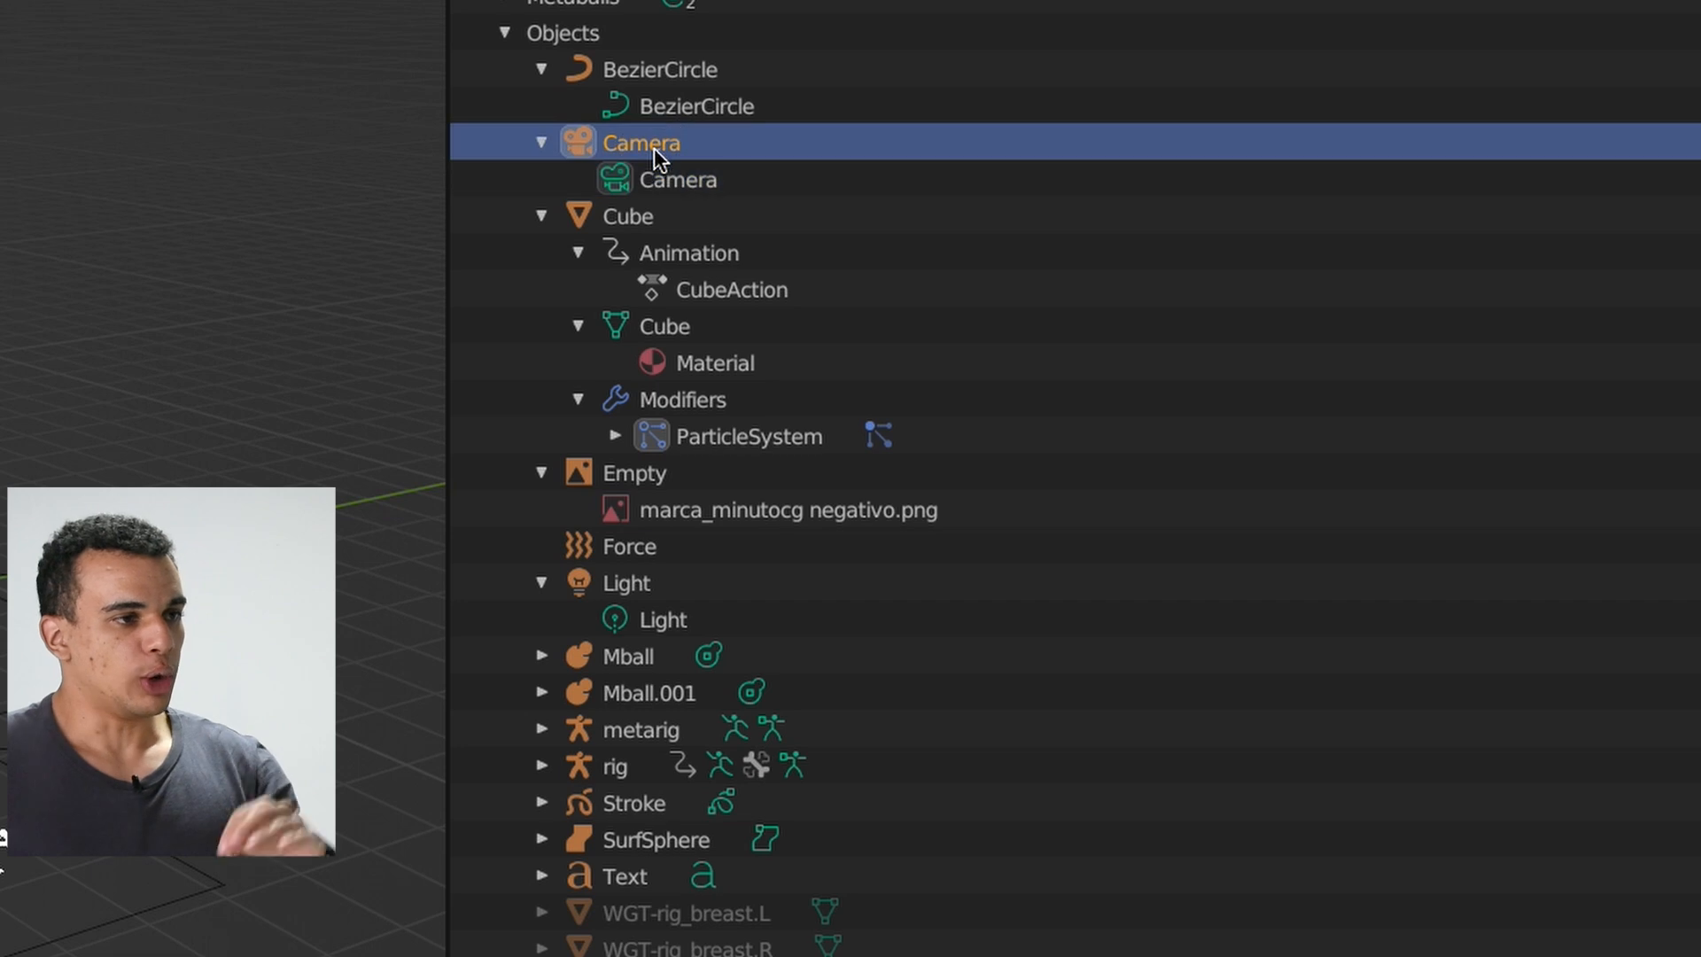
{"action": "left_click", "coordinate": [679, 186]}
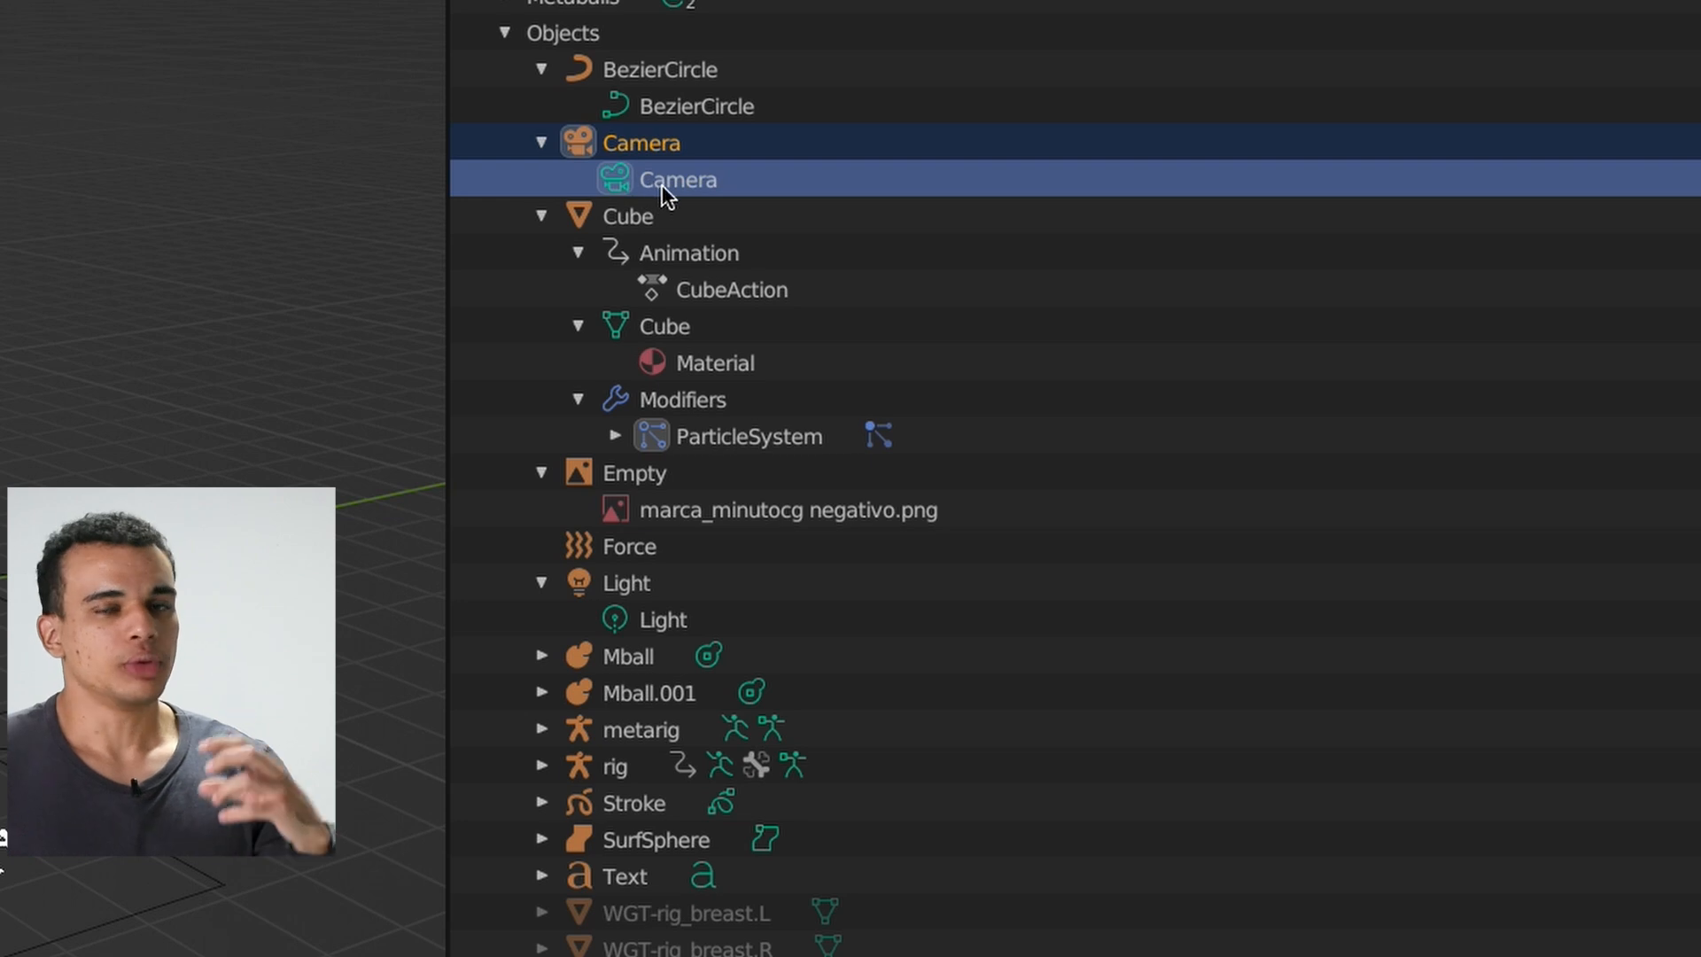
{"action": "left_click", "coordinate": [664, 71]}
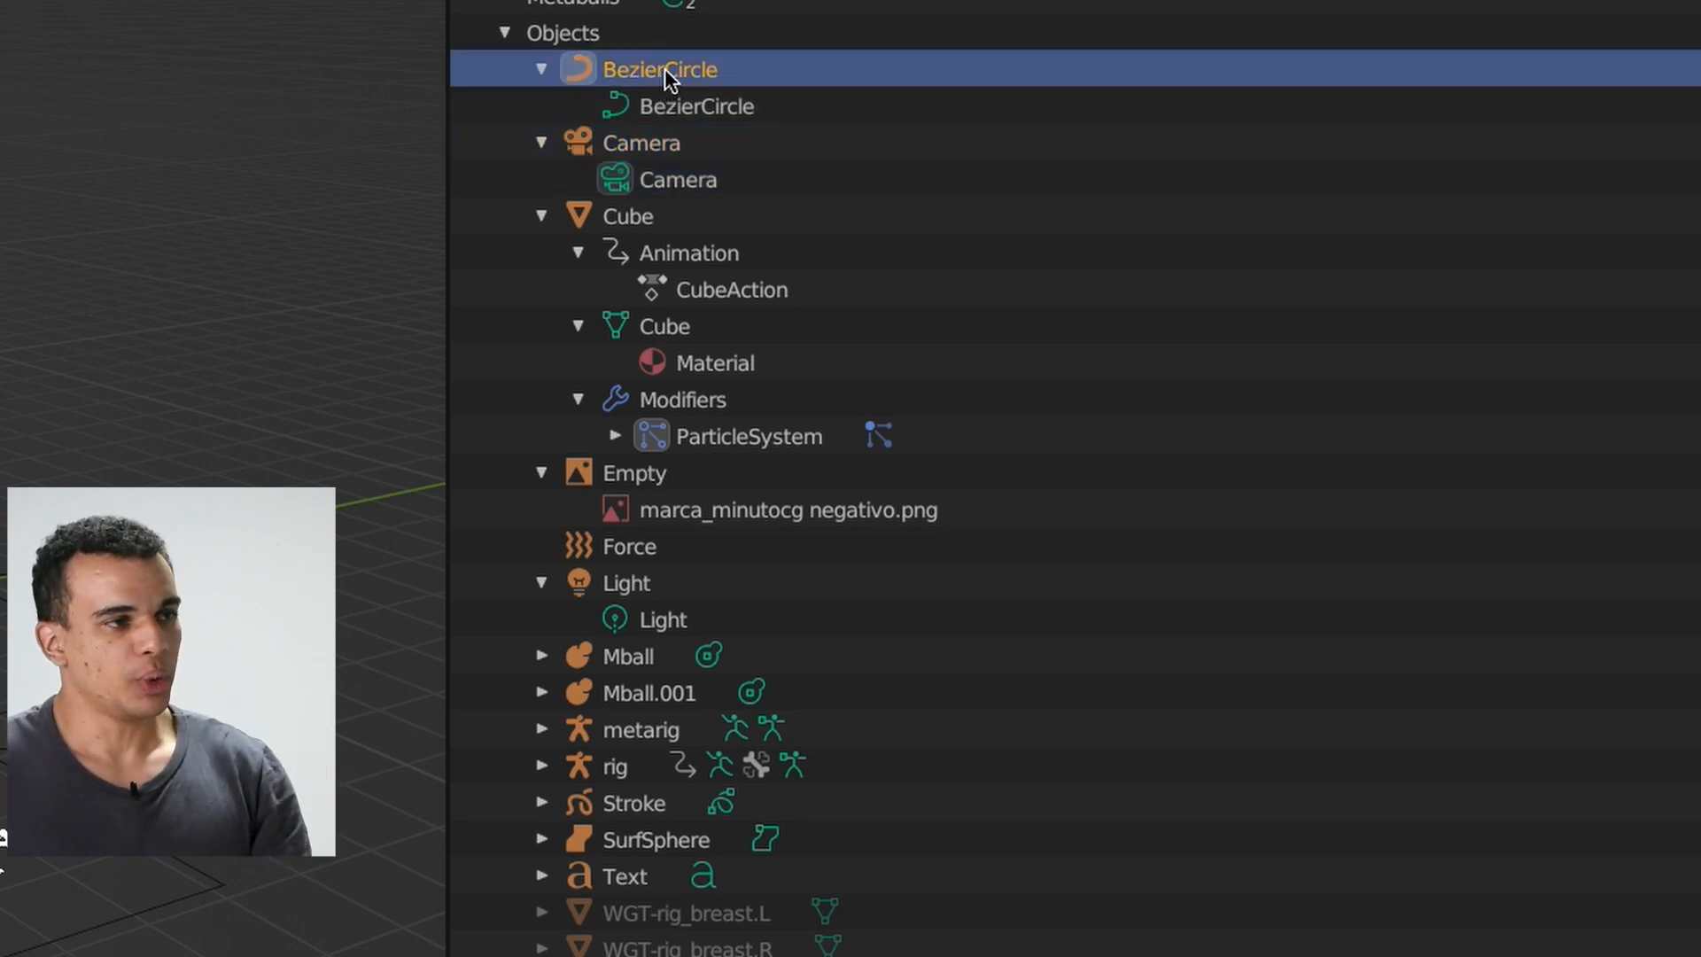
- Examine BezierCircle's nested curve data, the Empty and its image, the Force object, and the Light object with its light data
{"action": "left_click", "coordinate": [687, 105]}
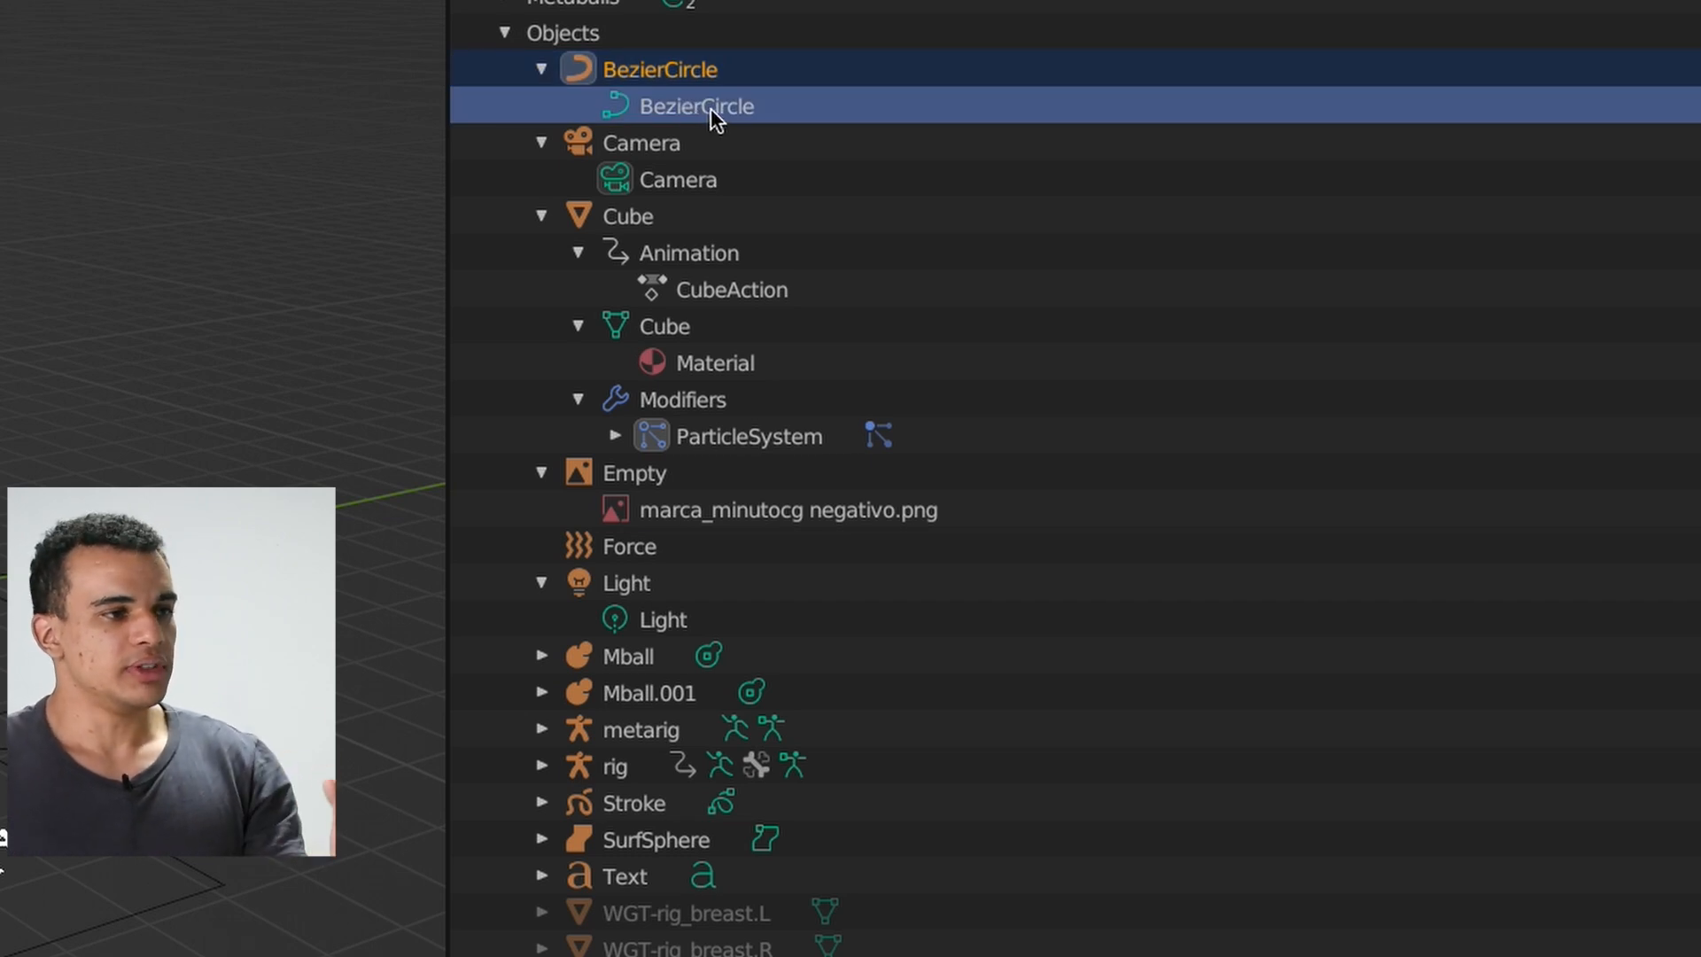
{"action": "left_click", "coordinate": [671, 475]}
{"action": "left_click", "coordinate": [693, 507]}
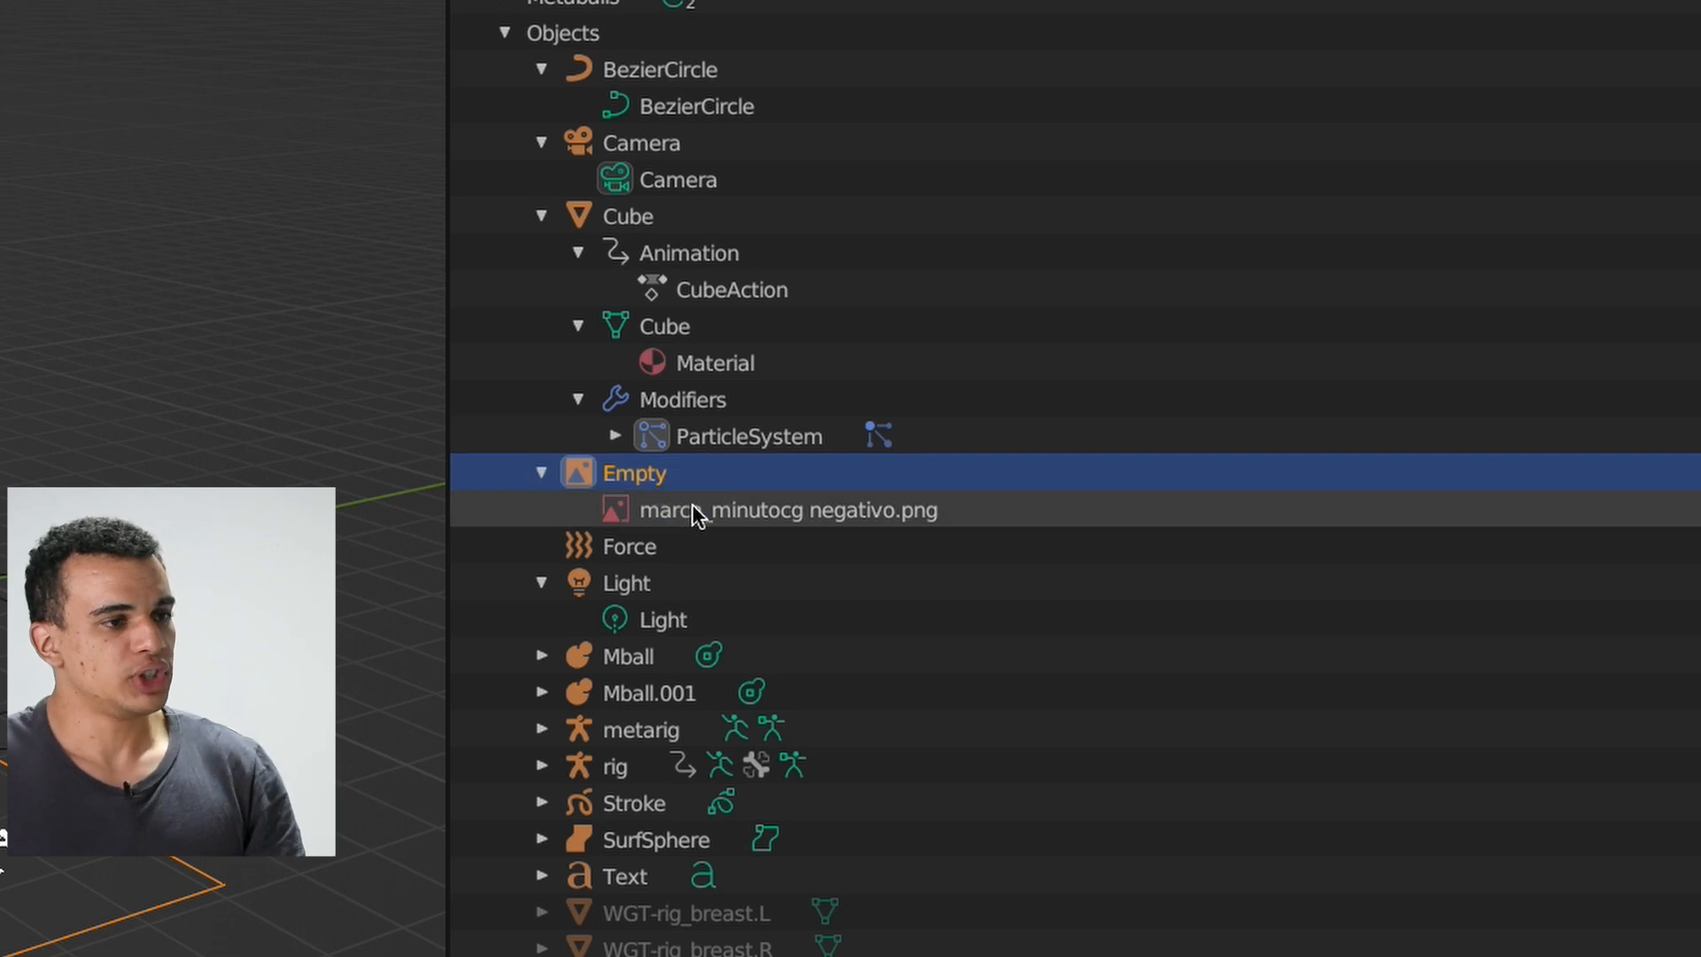
{"action": "left_click", "coordinate": [645, 546]}
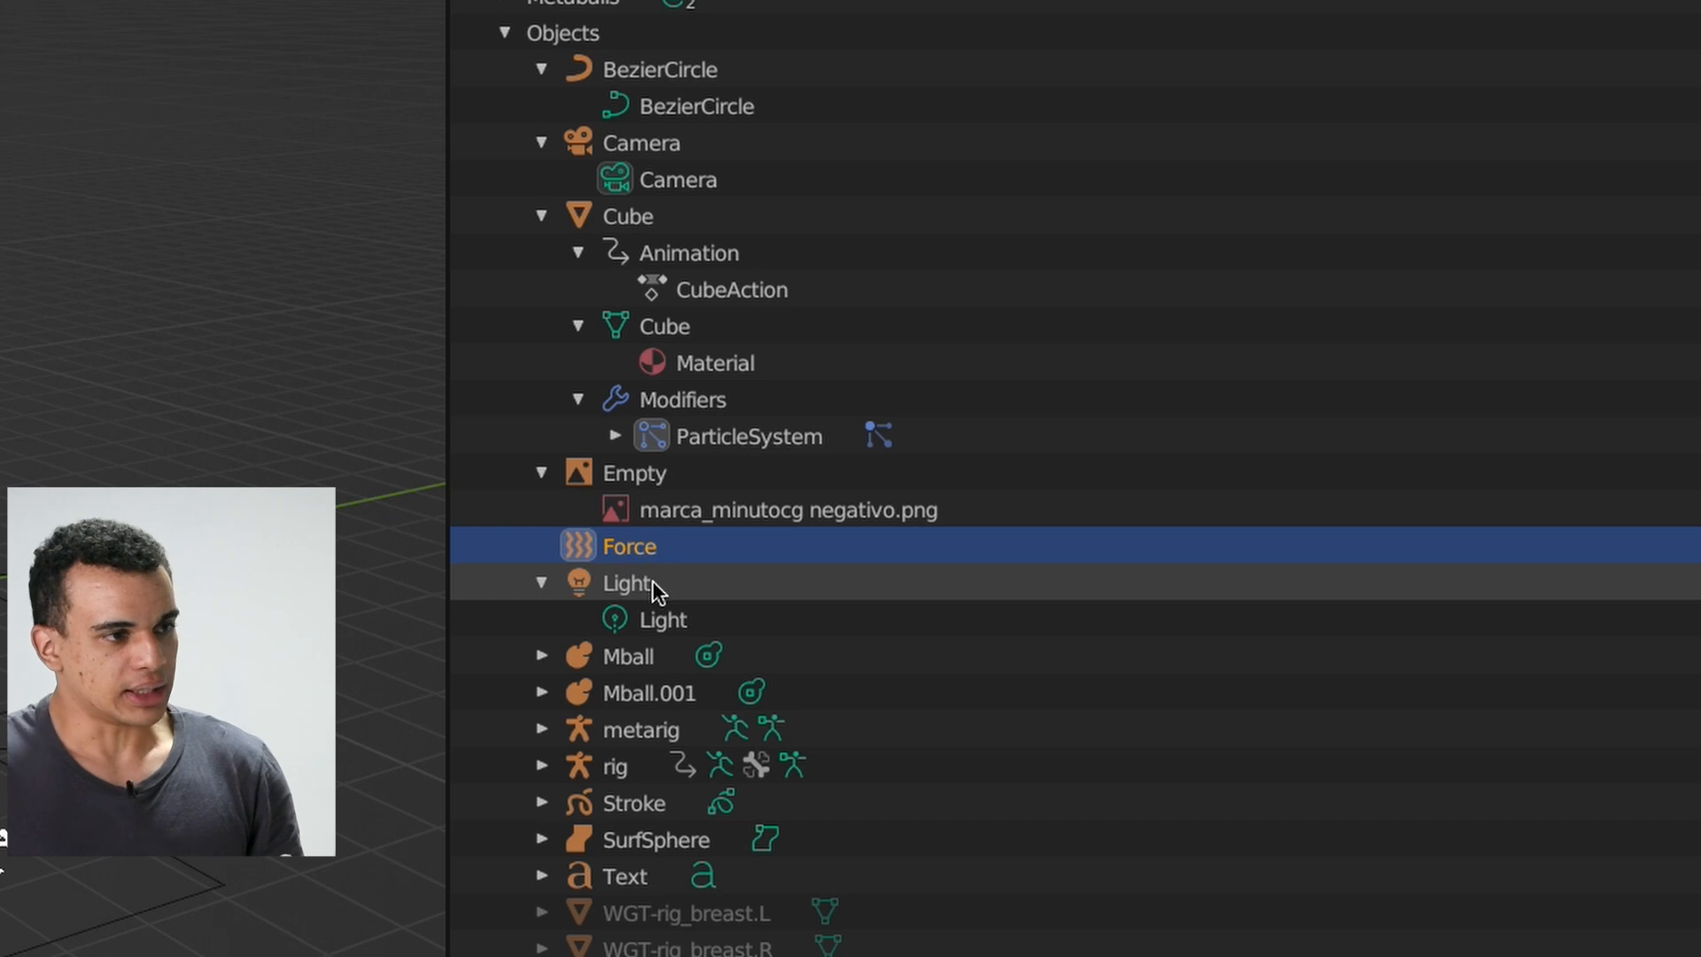
{"action": "left_click", "coordinate": [647, 582]}
{"action": "left_click", "coordinate": [662, 620]}
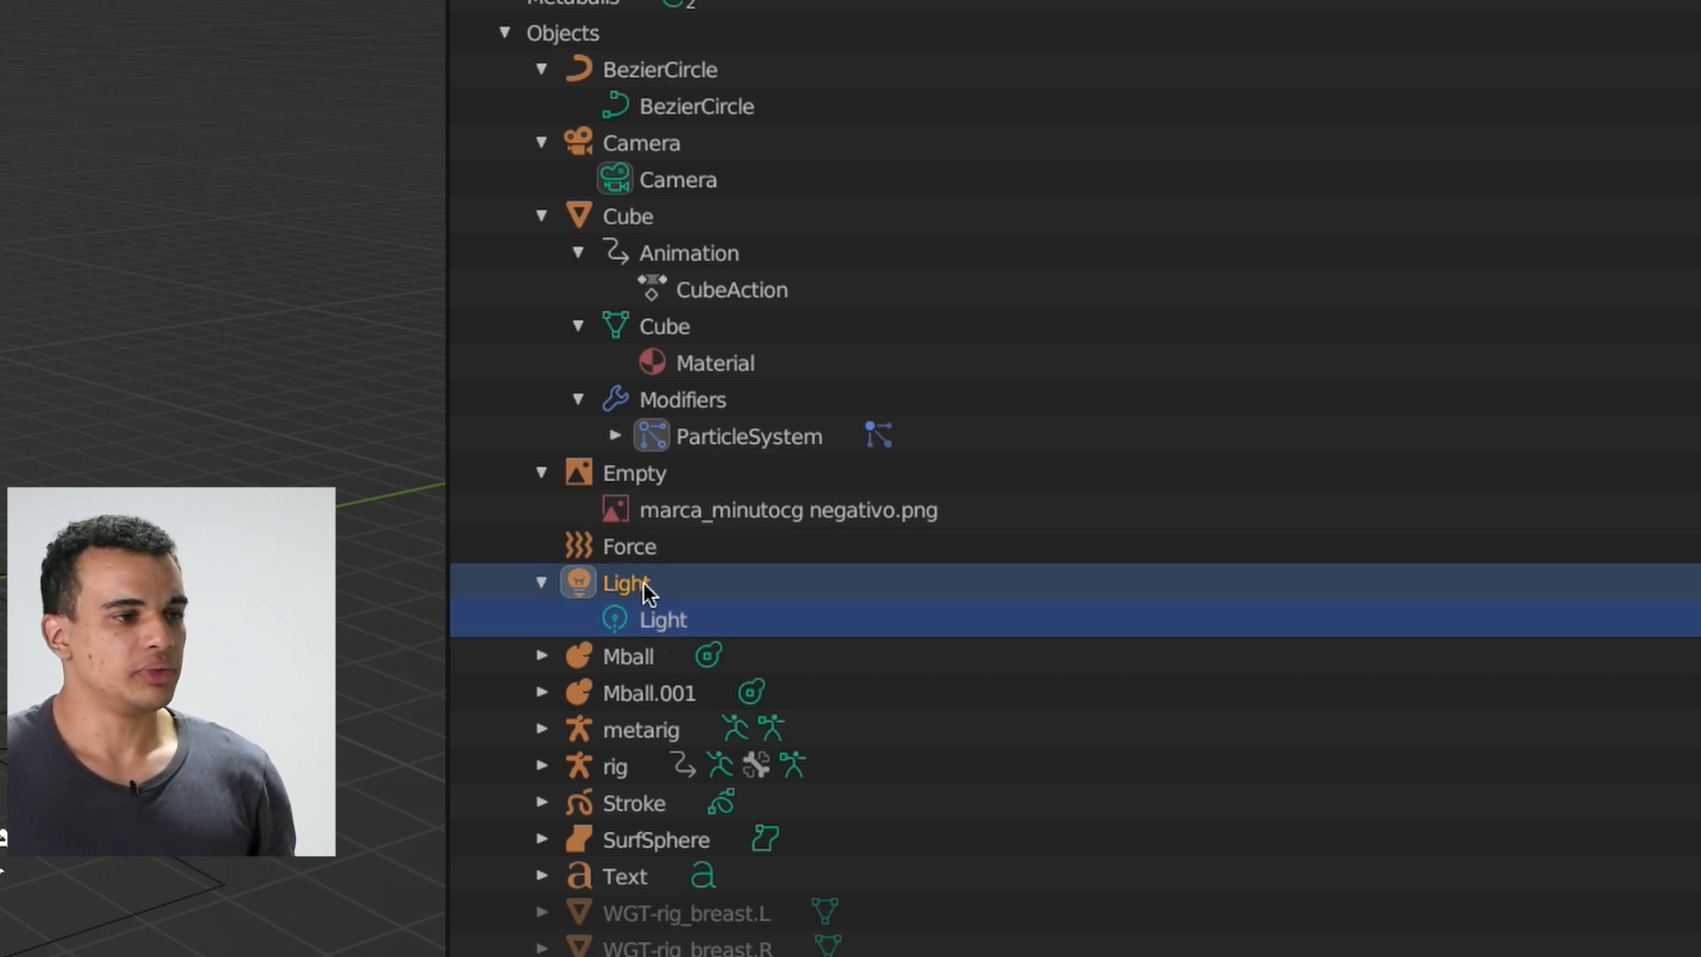
{"action": "left_click", "coordinate": [644, 585]}
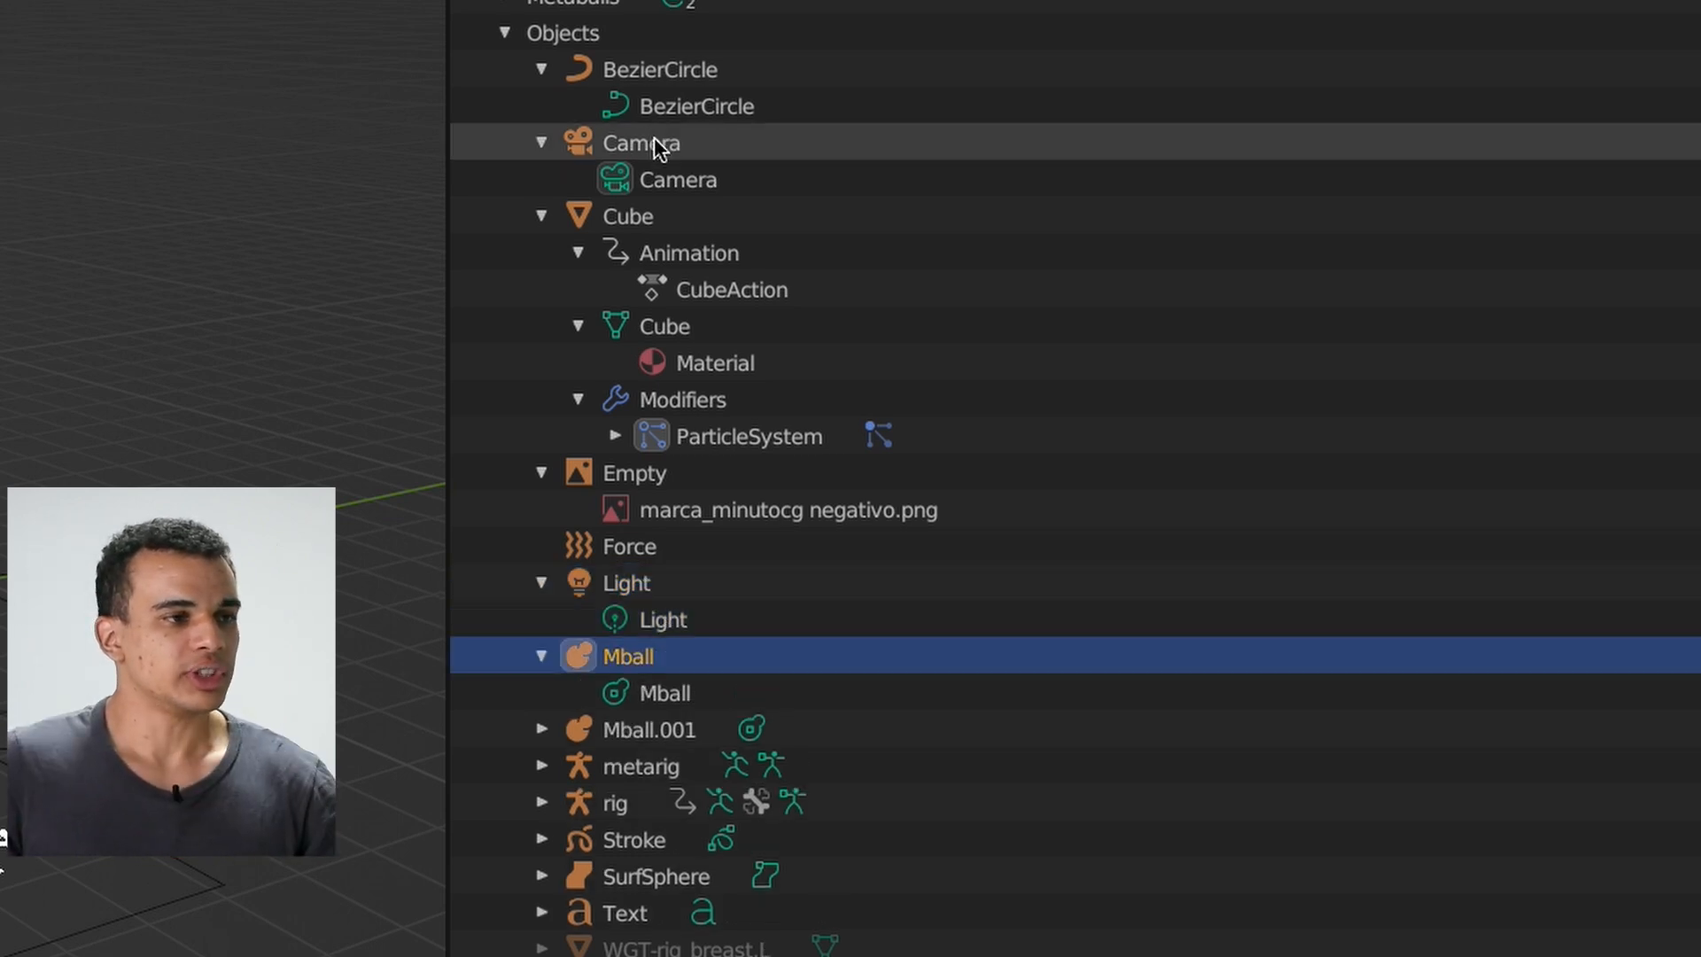
- Rename the Camera object to "Camera 12"
{"action": "double_click", "coordinate": [660, 142]}
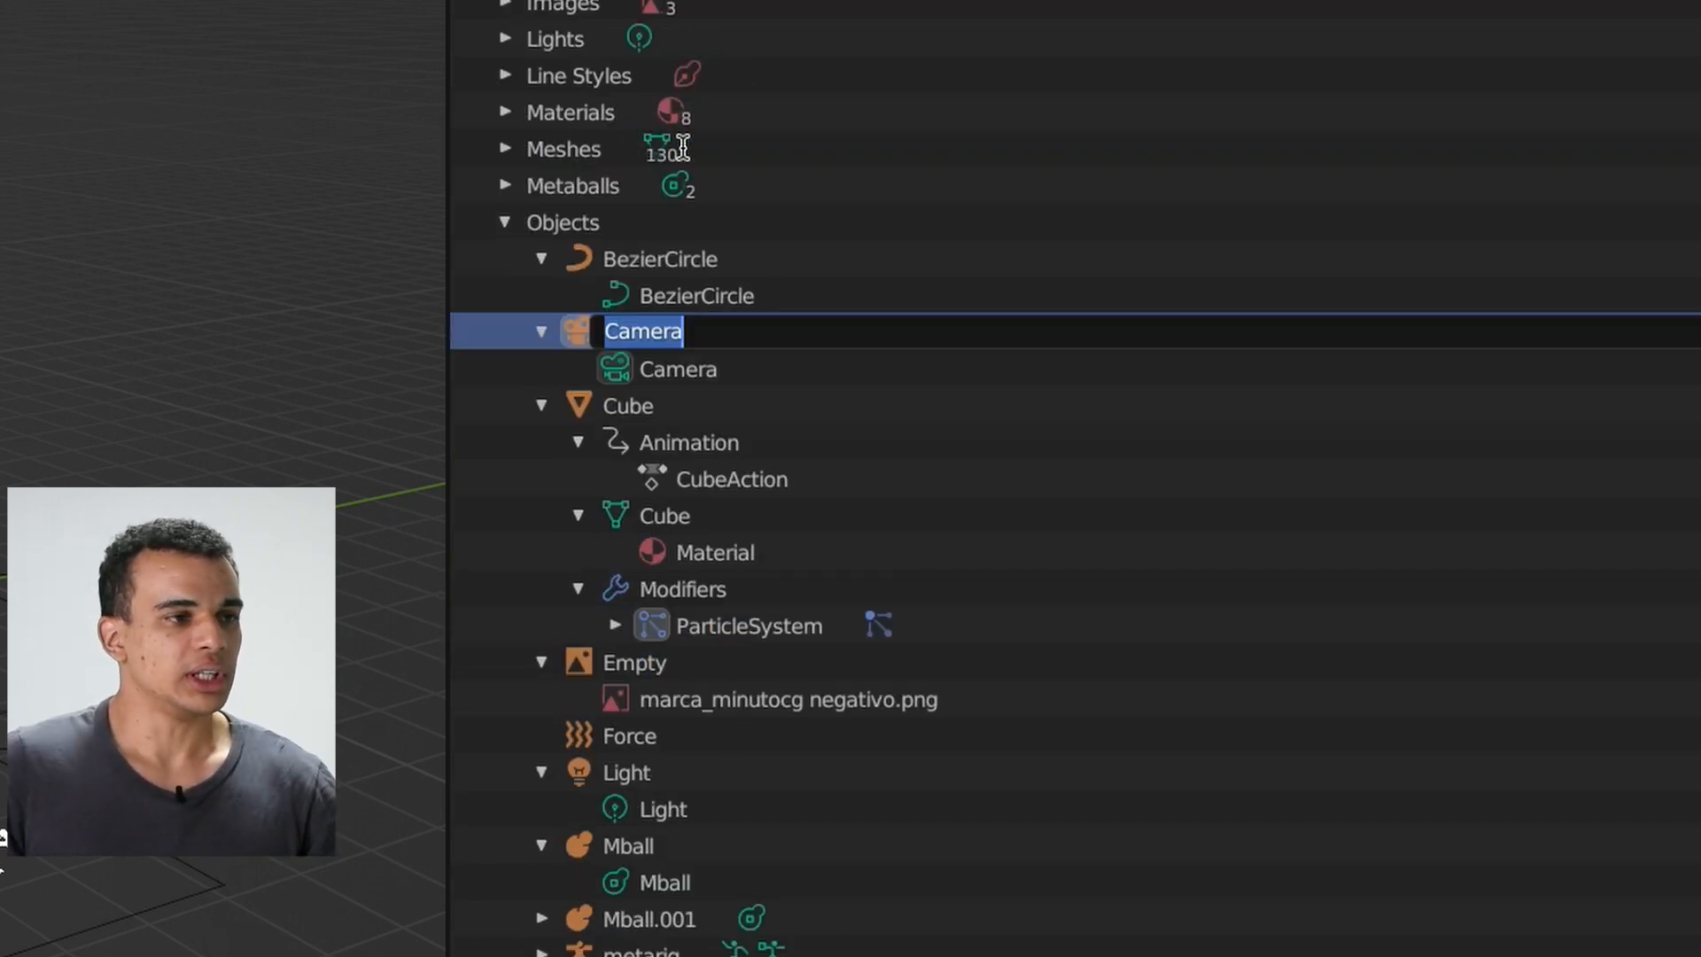
{"action": "left_click", "coordinate": [706, 335]}
{"action": "type", "text": "12"}
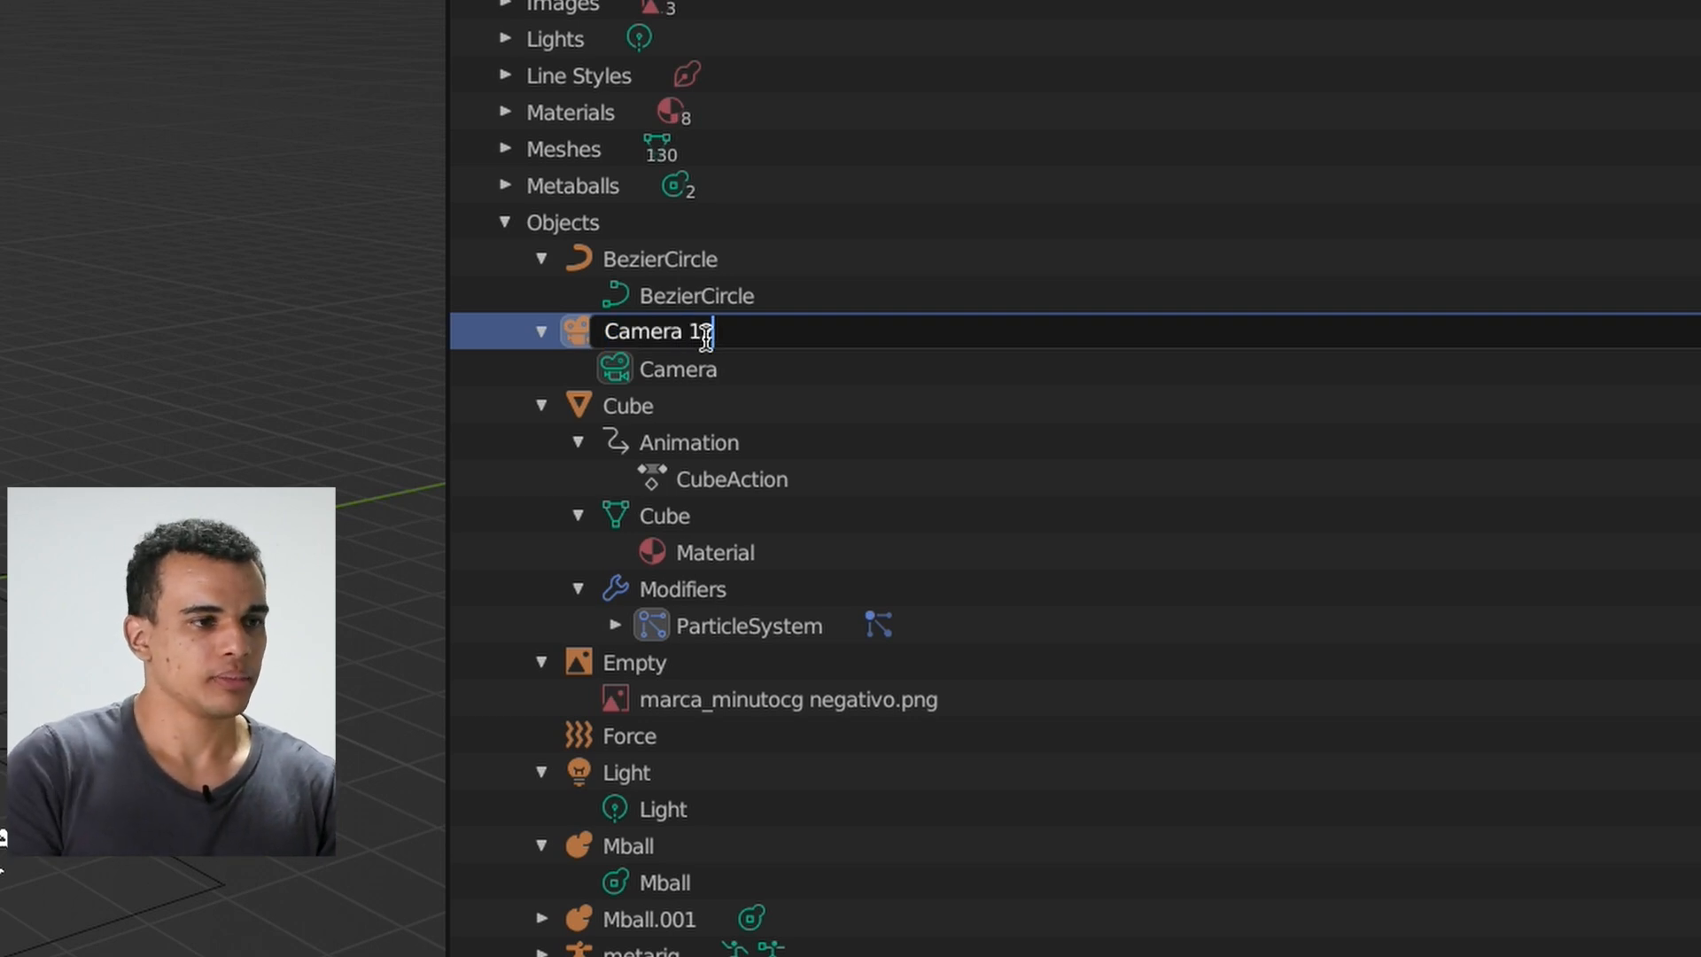
{"action": "key", "text": "Return"}
- Rename the camera data nested under the Camera 12 object to "Camera 2"
{"action": "left_click", "coordinate": [700, 370]}
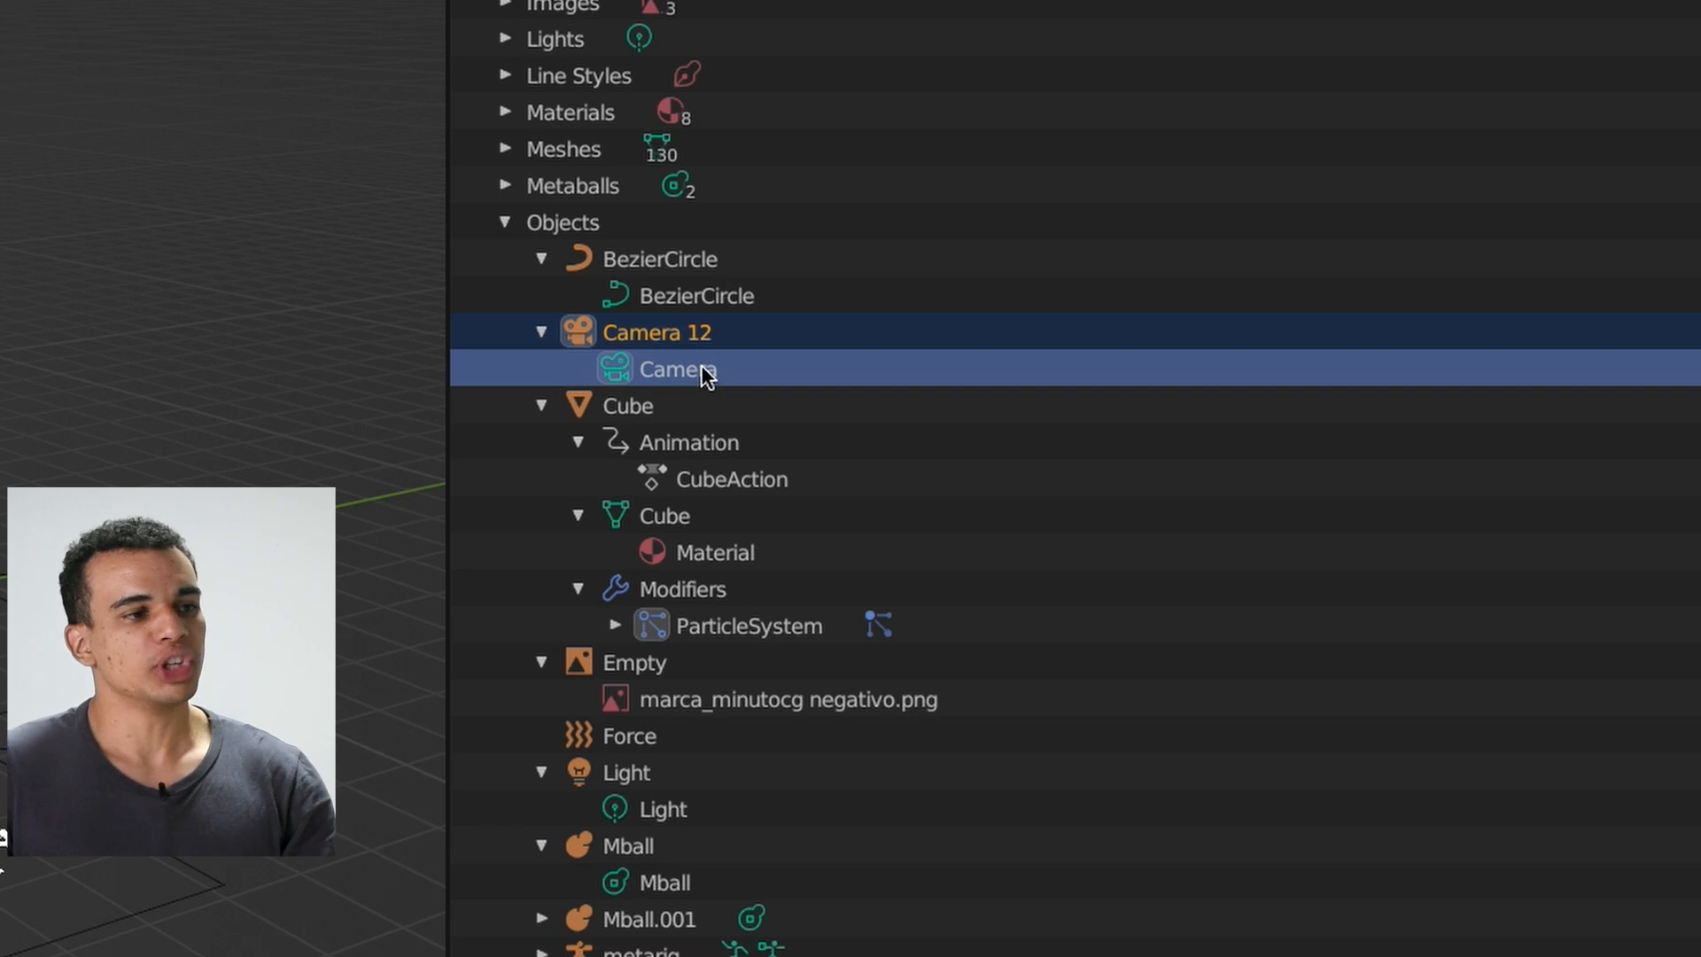
{"action": "double_click", "coordinate": [706, 372]}
{"action": "left_click", "coordinate": [733, 368]}
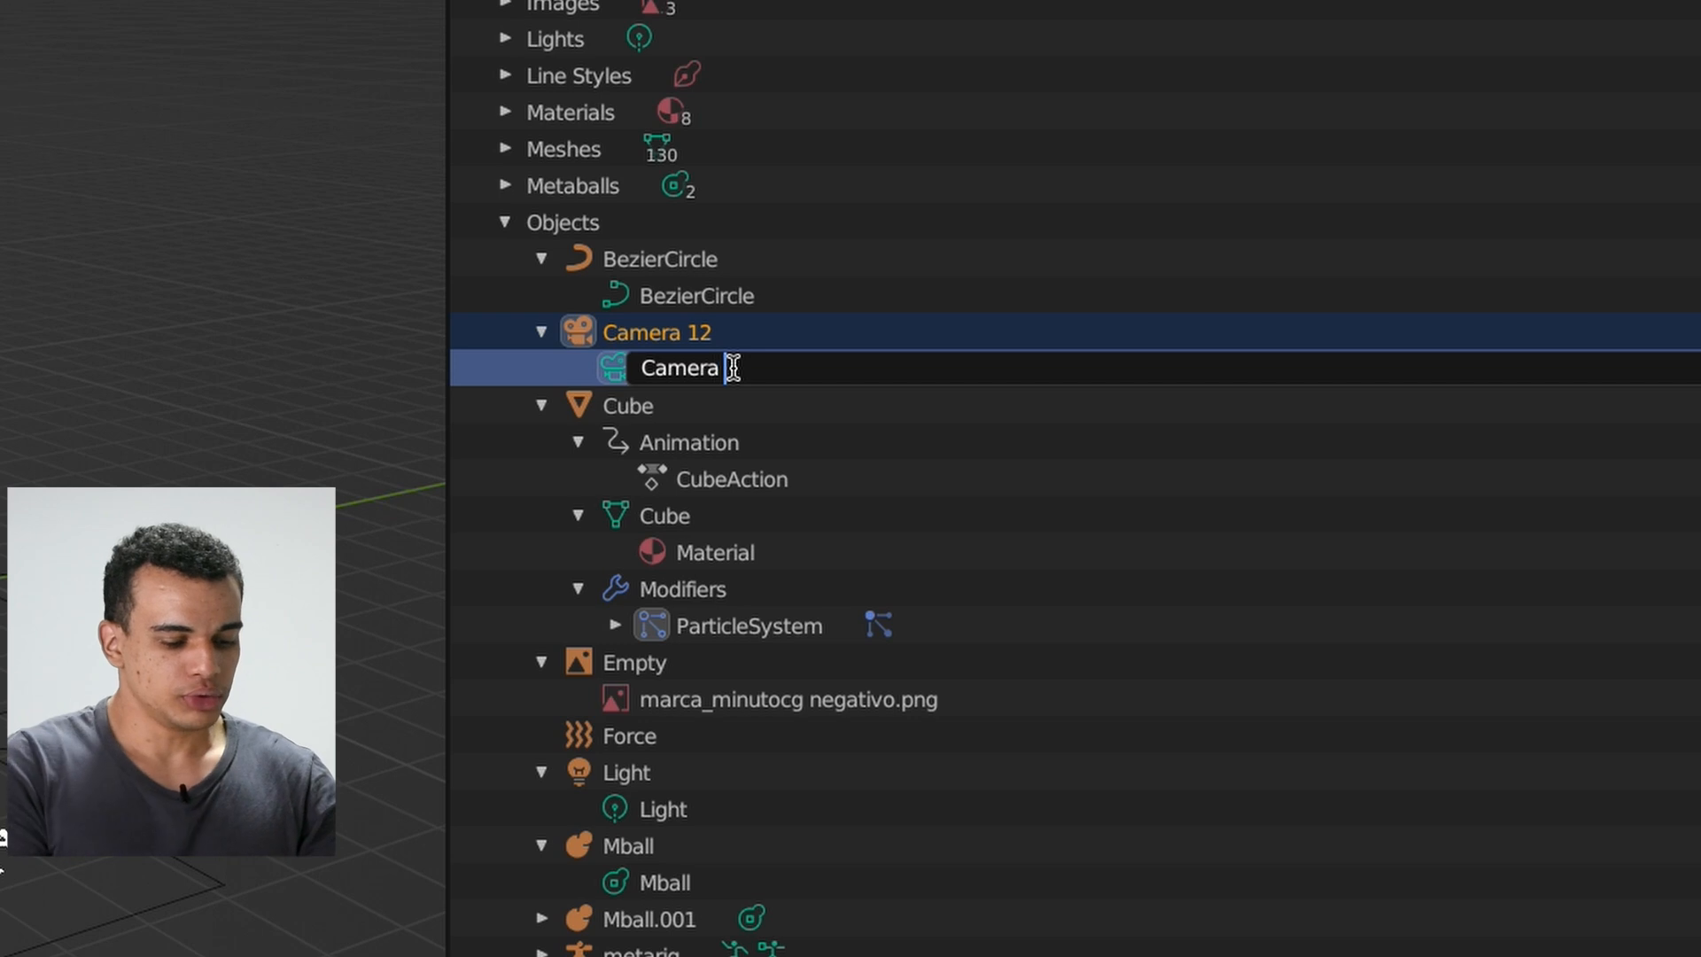
{"action": "type", "text": "2"}
{"action": "key", "text": "Return"}
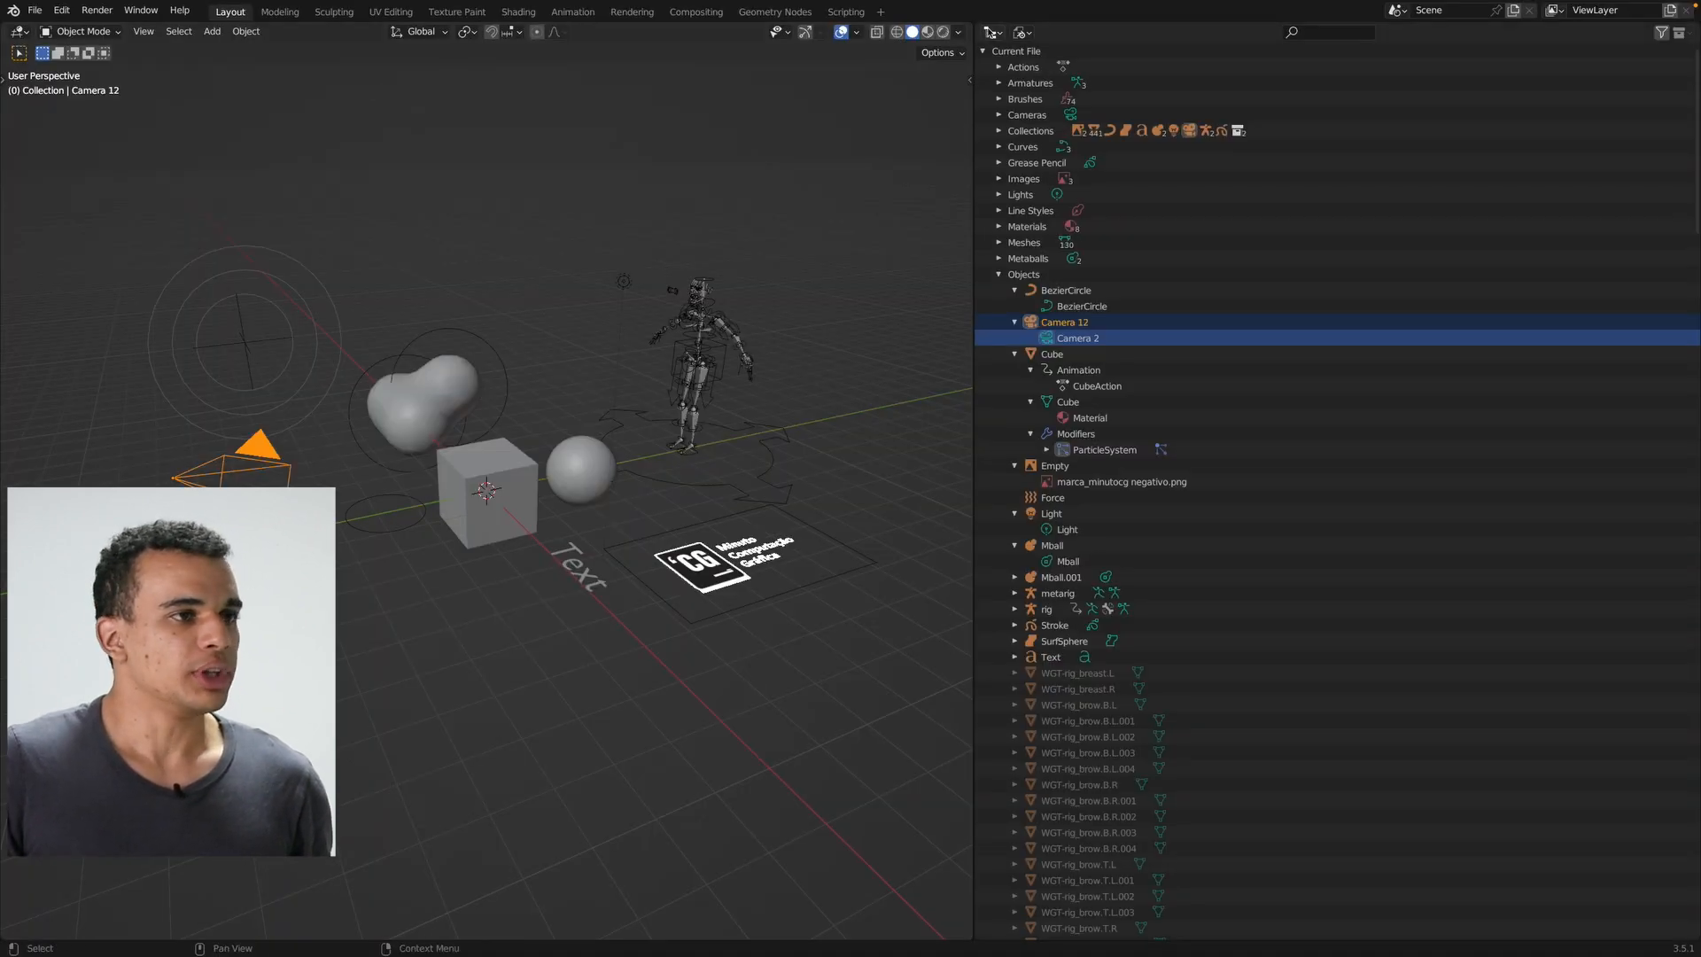
- Split the Outliner area horizontally and turn the lower part into a Properties editor
{"action": "left_click_drag", "start_coordinate": [975, 23], "coordinate": [1008, 286]}
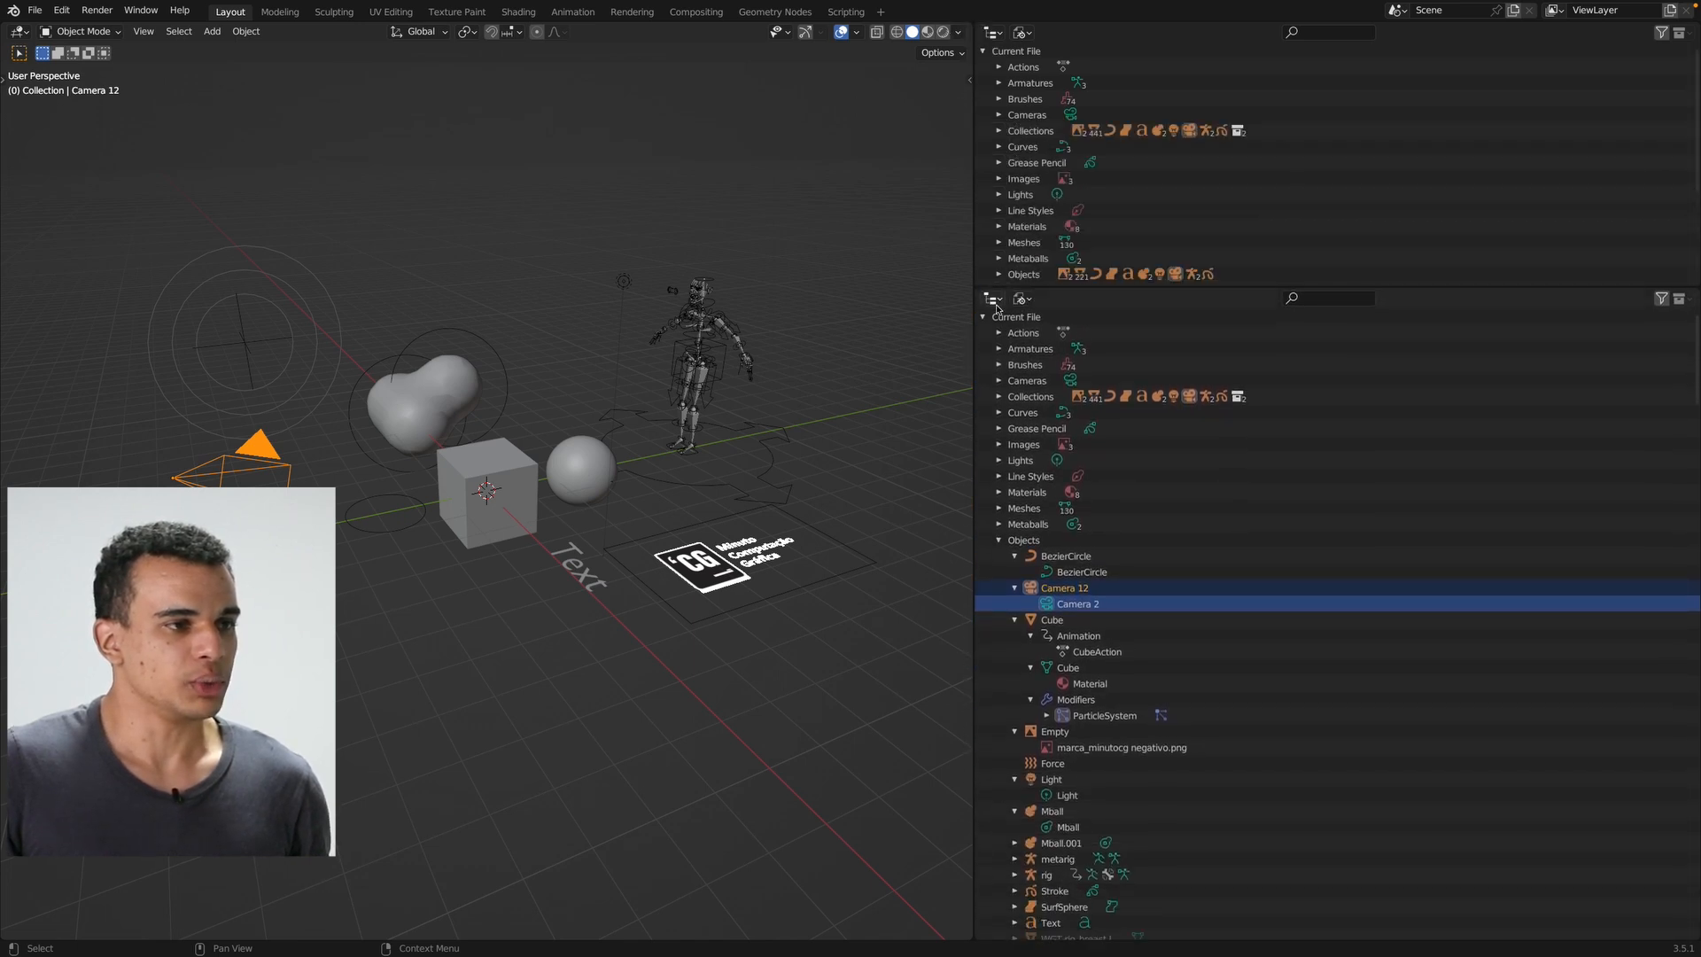
{"action": "left_click", "coordinate": [991, 301]}
{"action": "left_click", "coordinate": [1463, 358]}
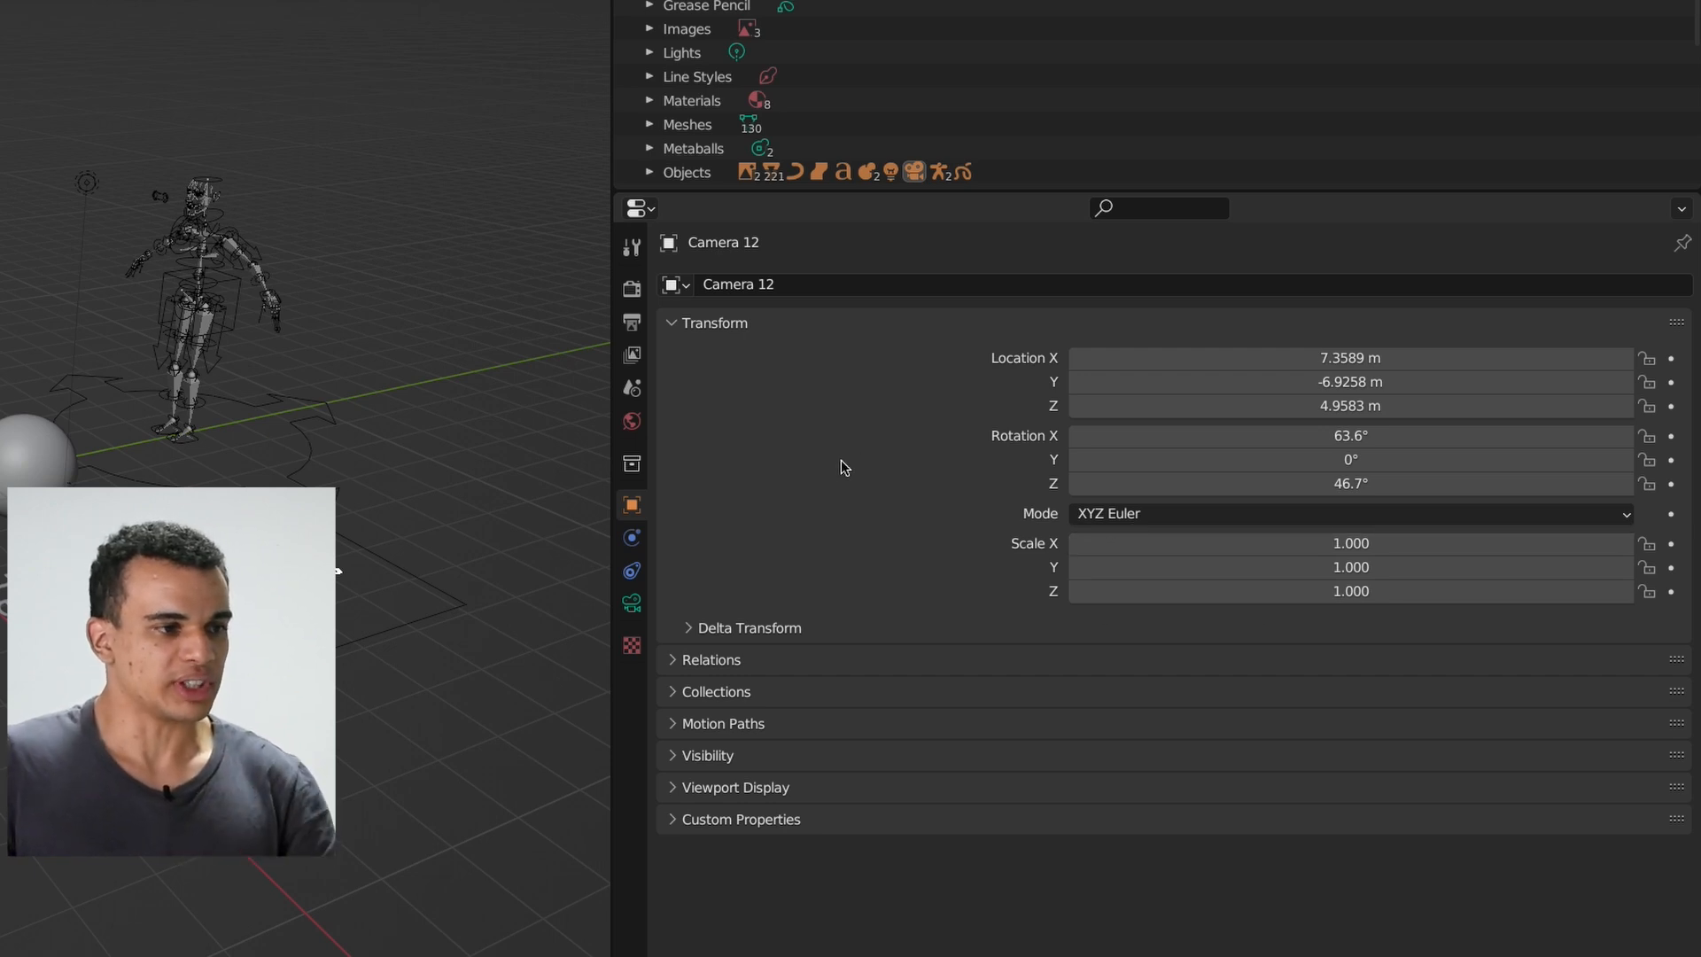
- Compare the camera's object properties with its camera data properties in the Properties editor
{"action": "left_click", "coordinate": [632, 606]}
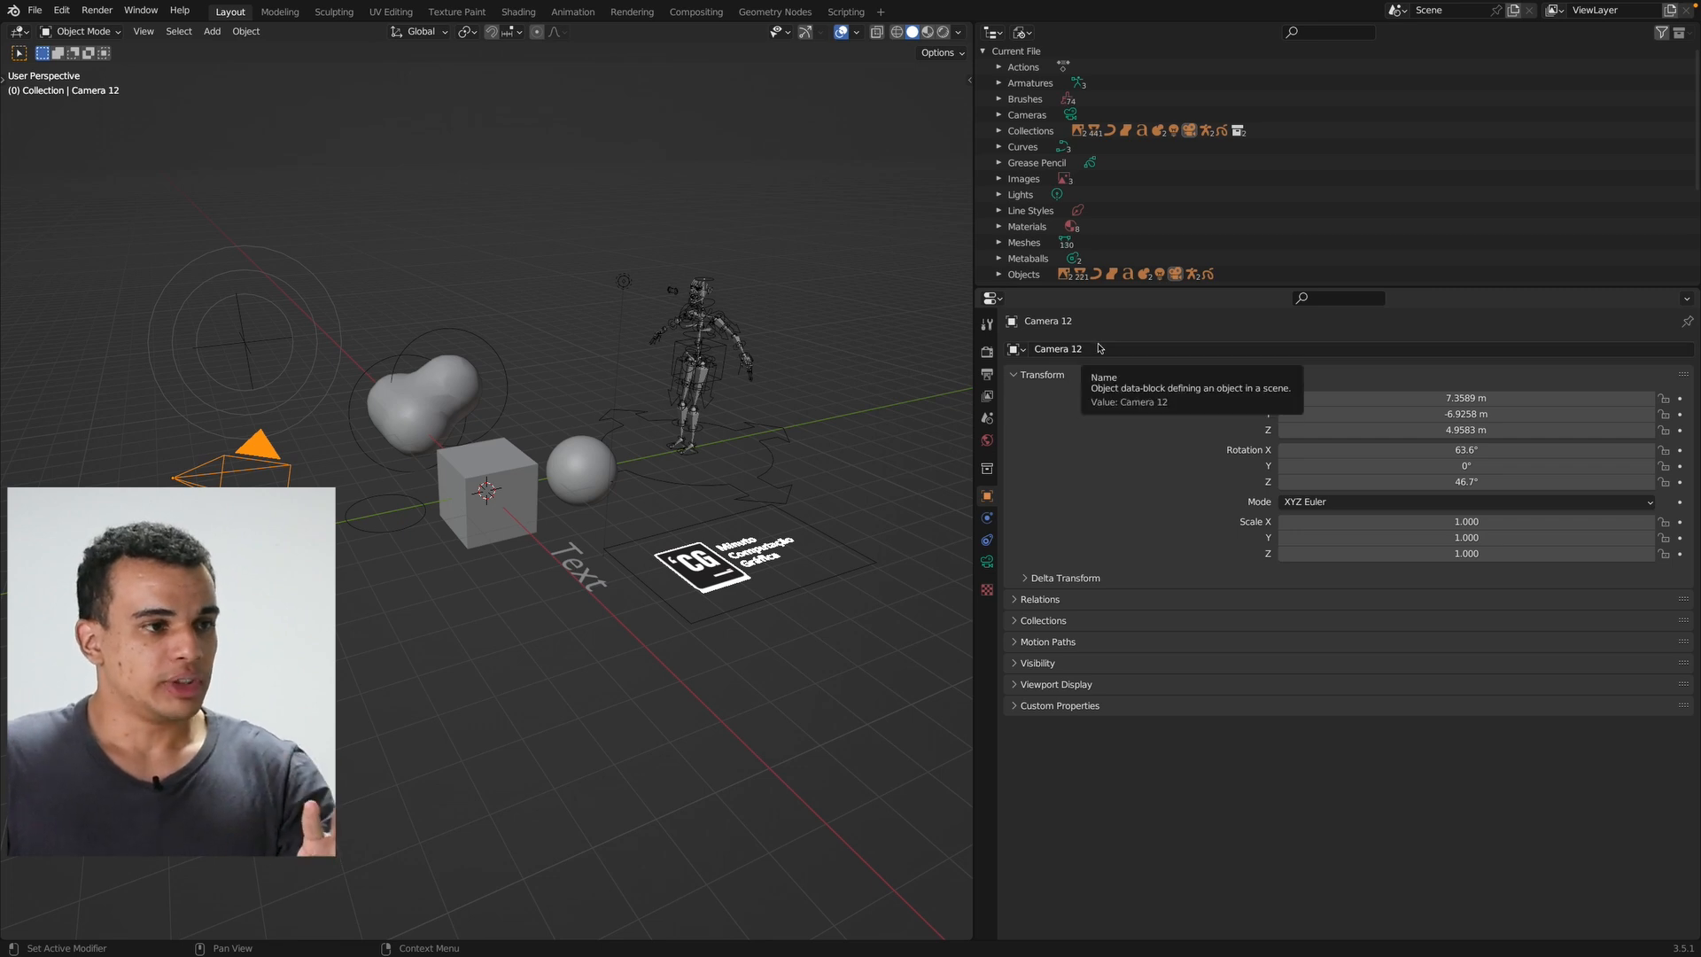
{"action": "left_click", "coordinate": [987, 562]}
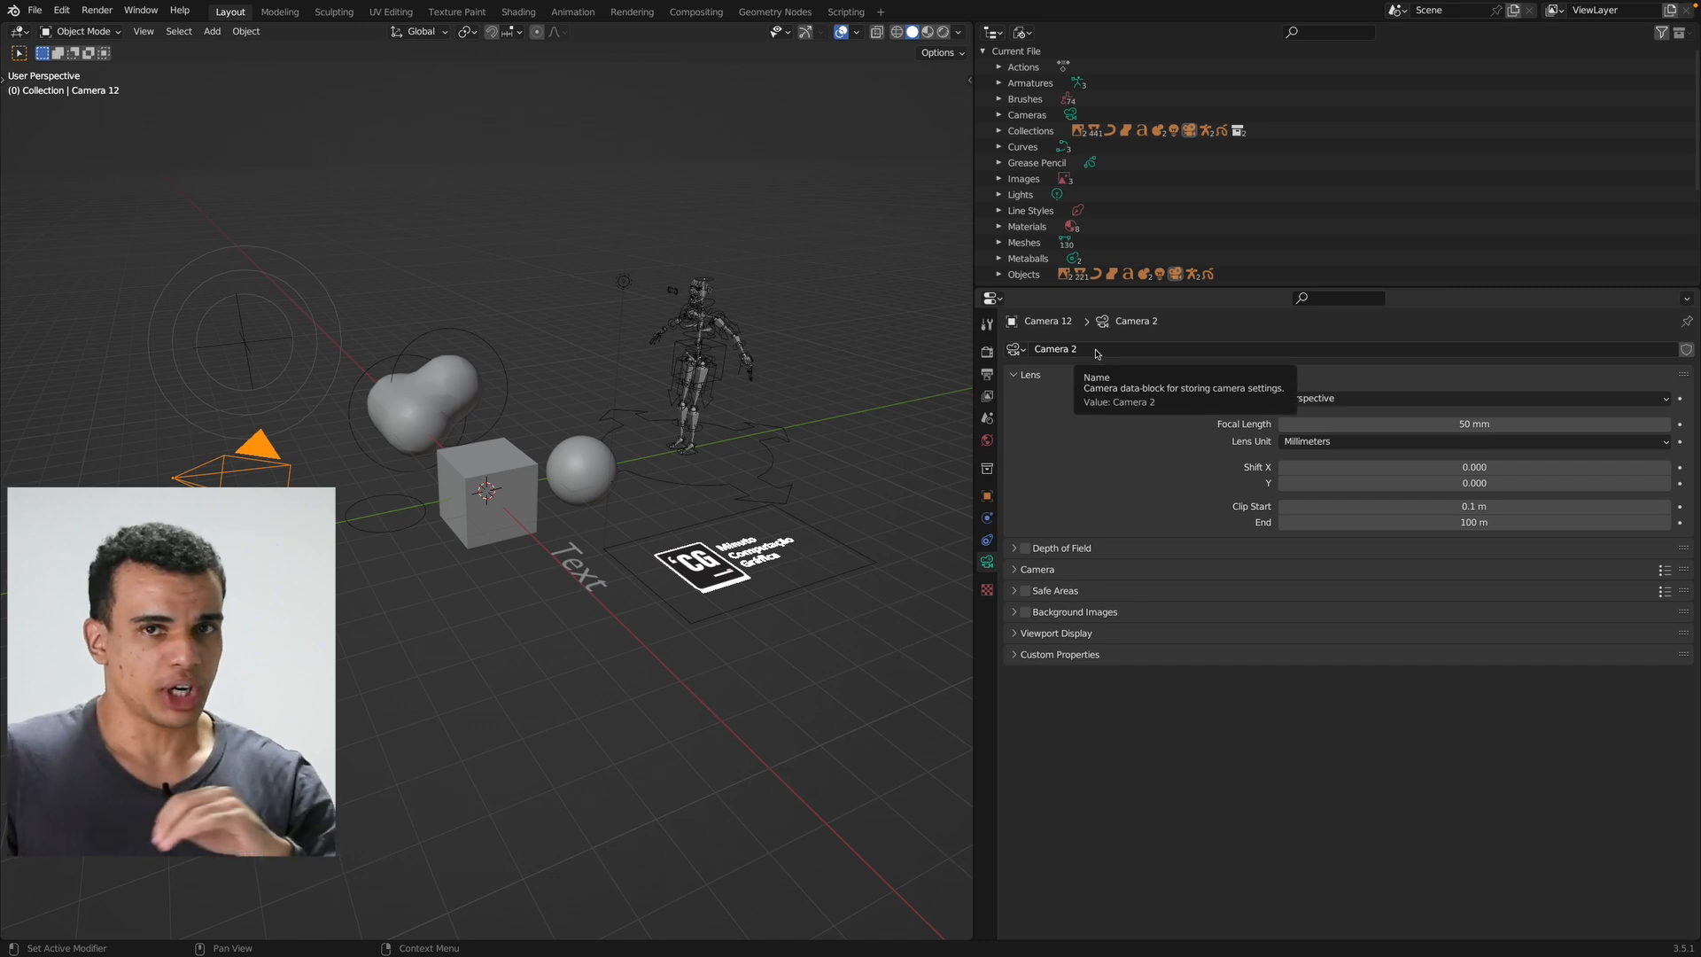
{"action": "left_click", "coordinate": [987, 496]}
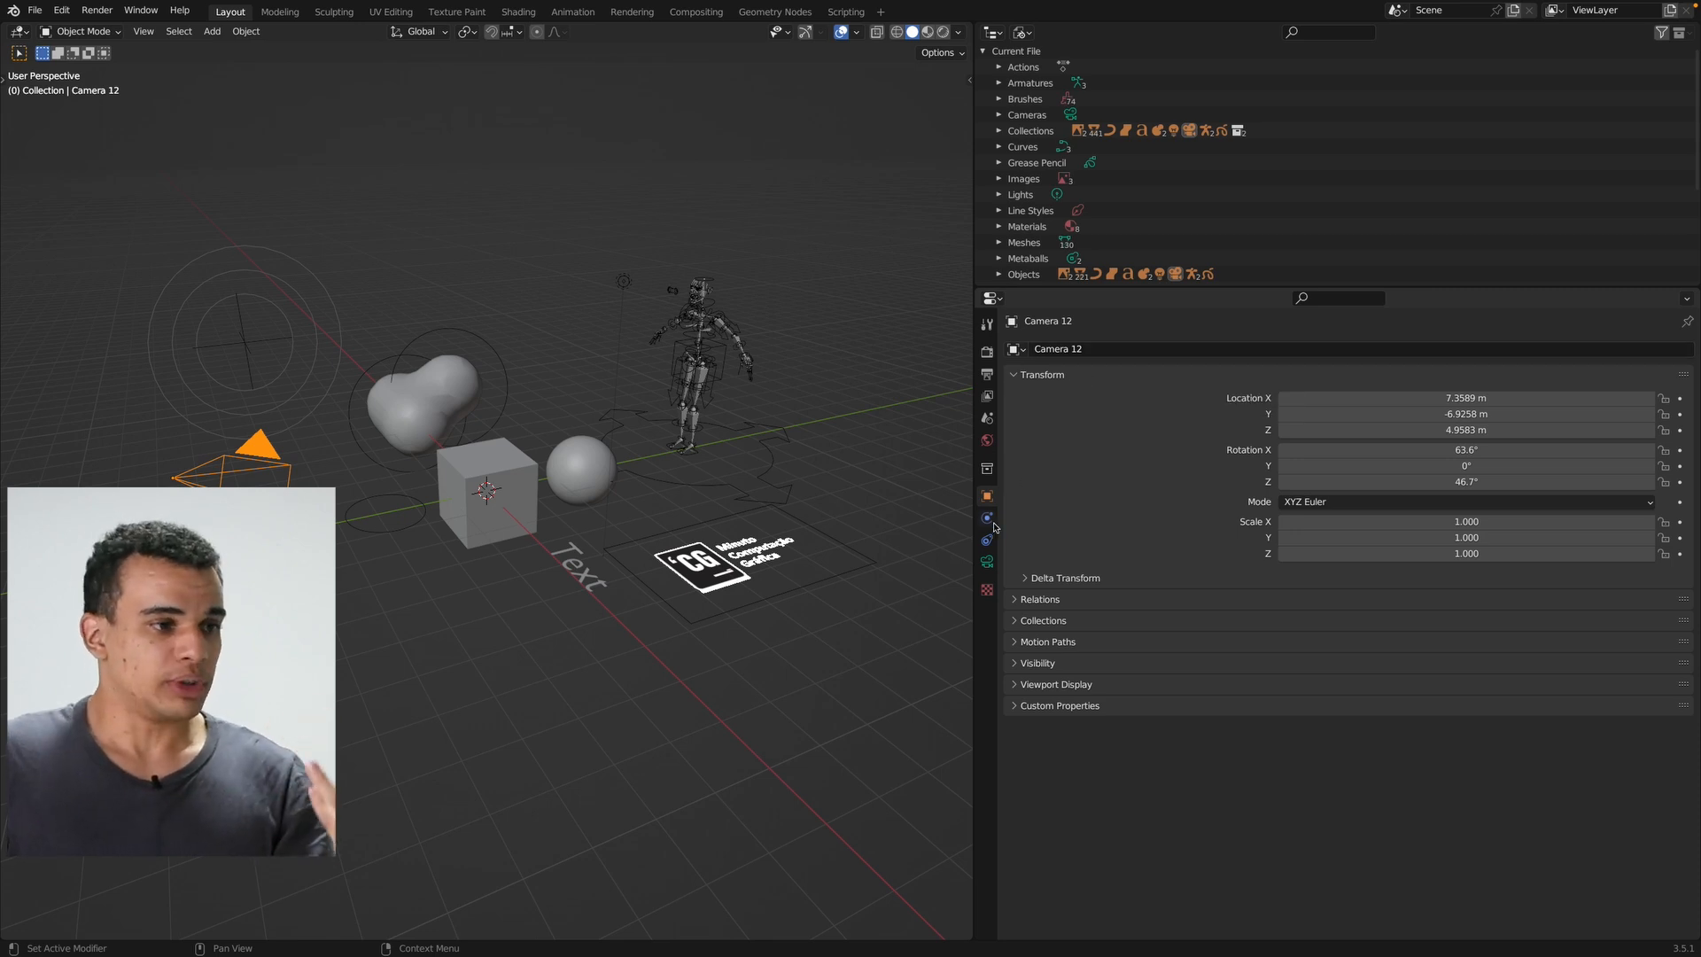
{"action": "left_click", "coordinate": [987, 561]}
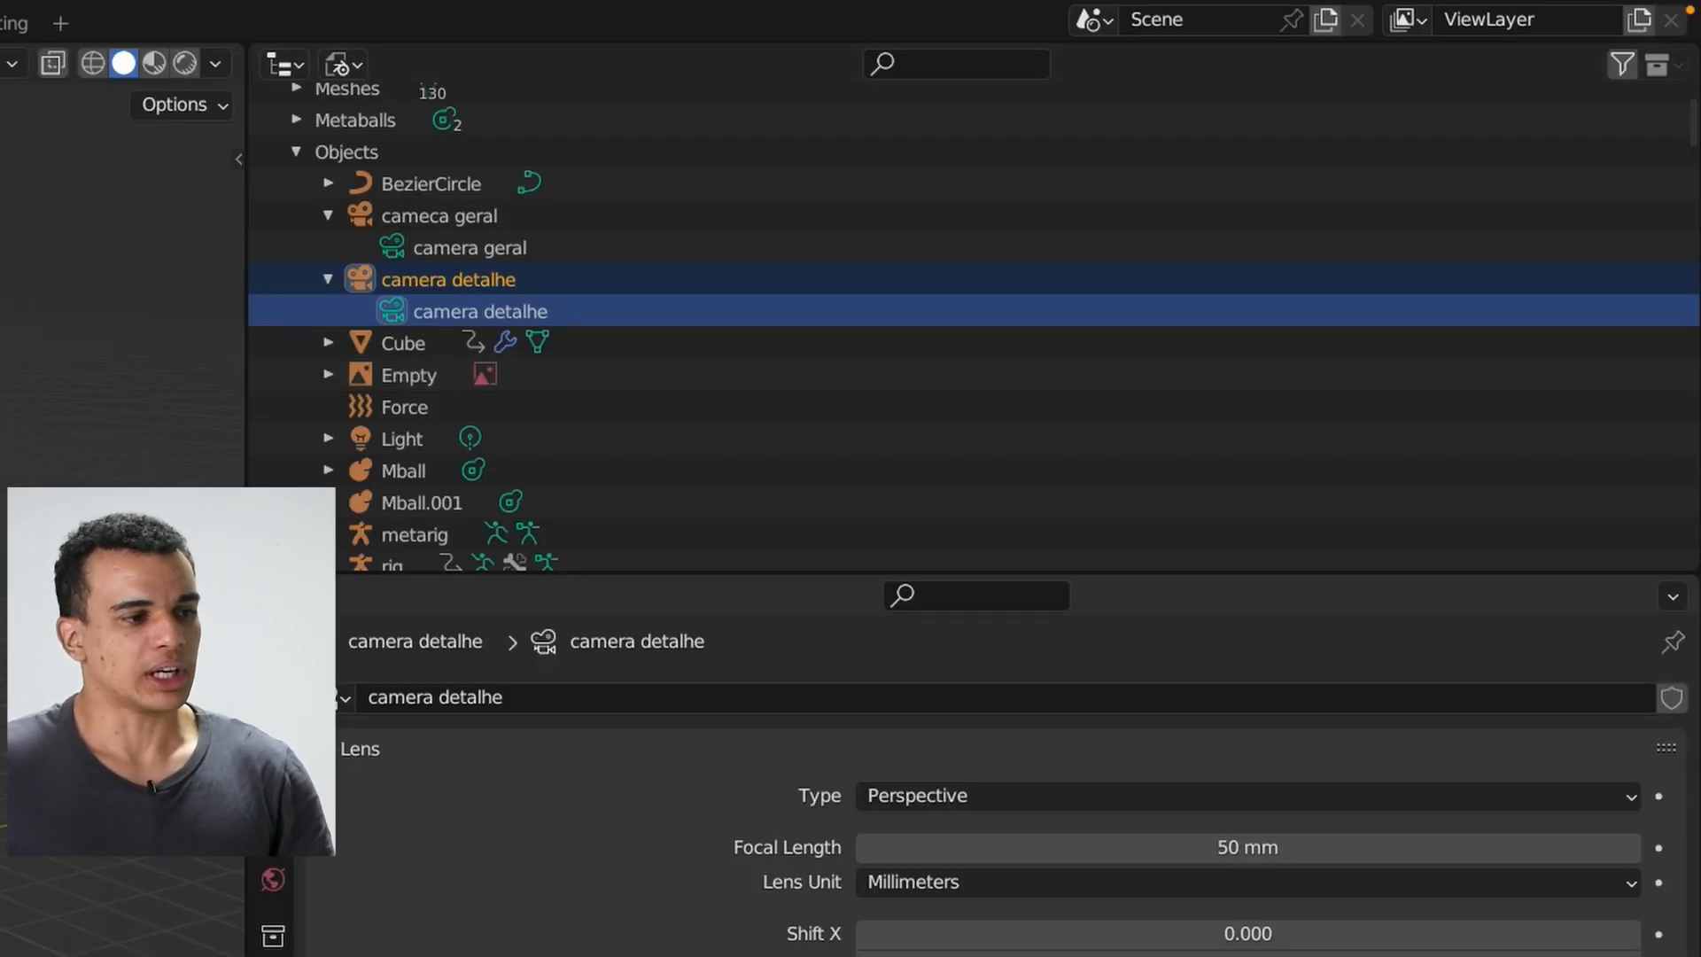
{"action": "left_click", "coordinate": [272, 955]}
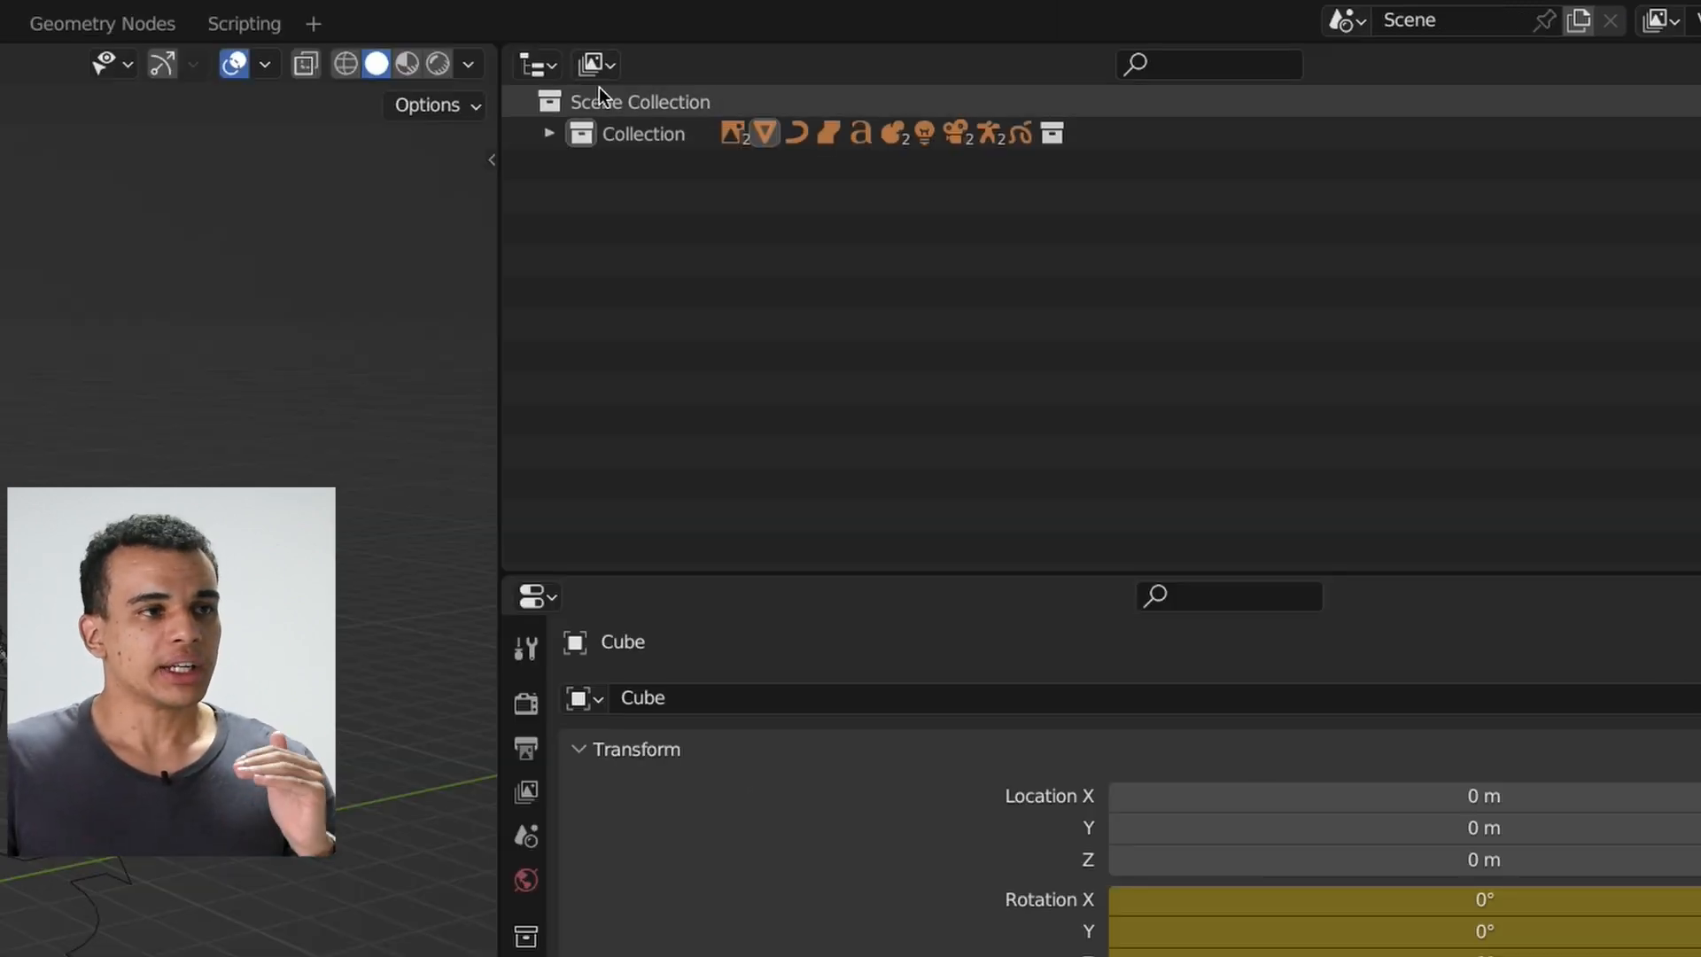
- Set the Outliner's display mode to Scenes and collapse the Scene entry
{"action": "left_click", "coordinate": [595, 64]}
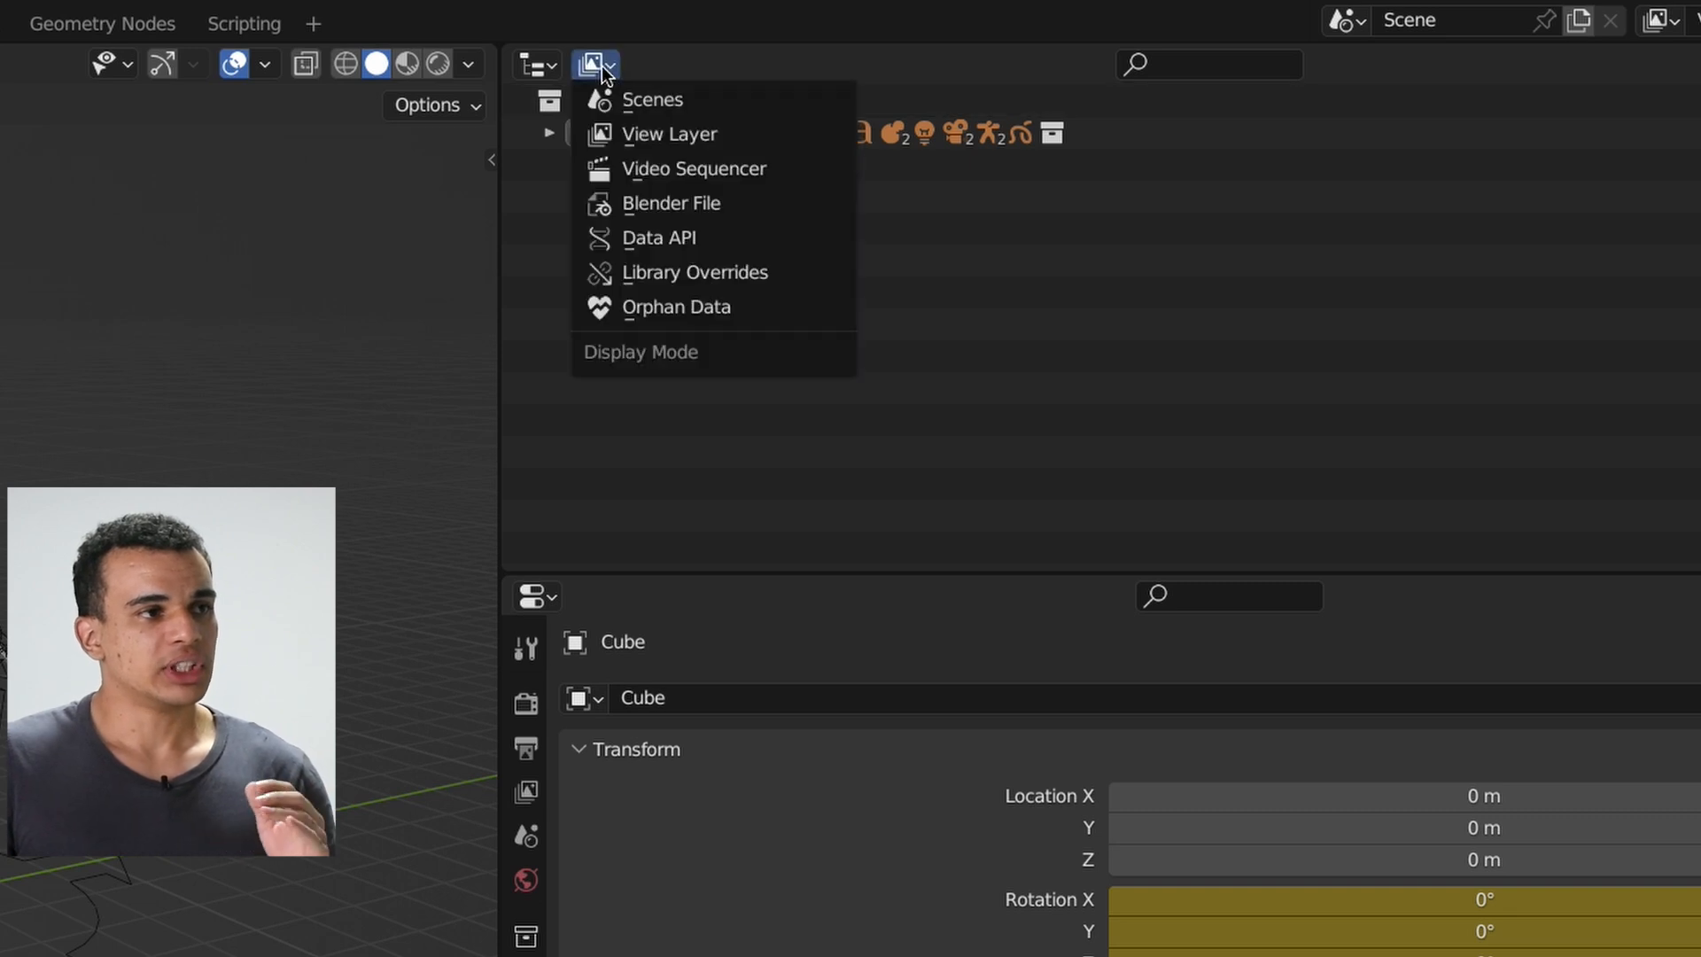
{"action": "left_click", "coordinate": [633, 100]}
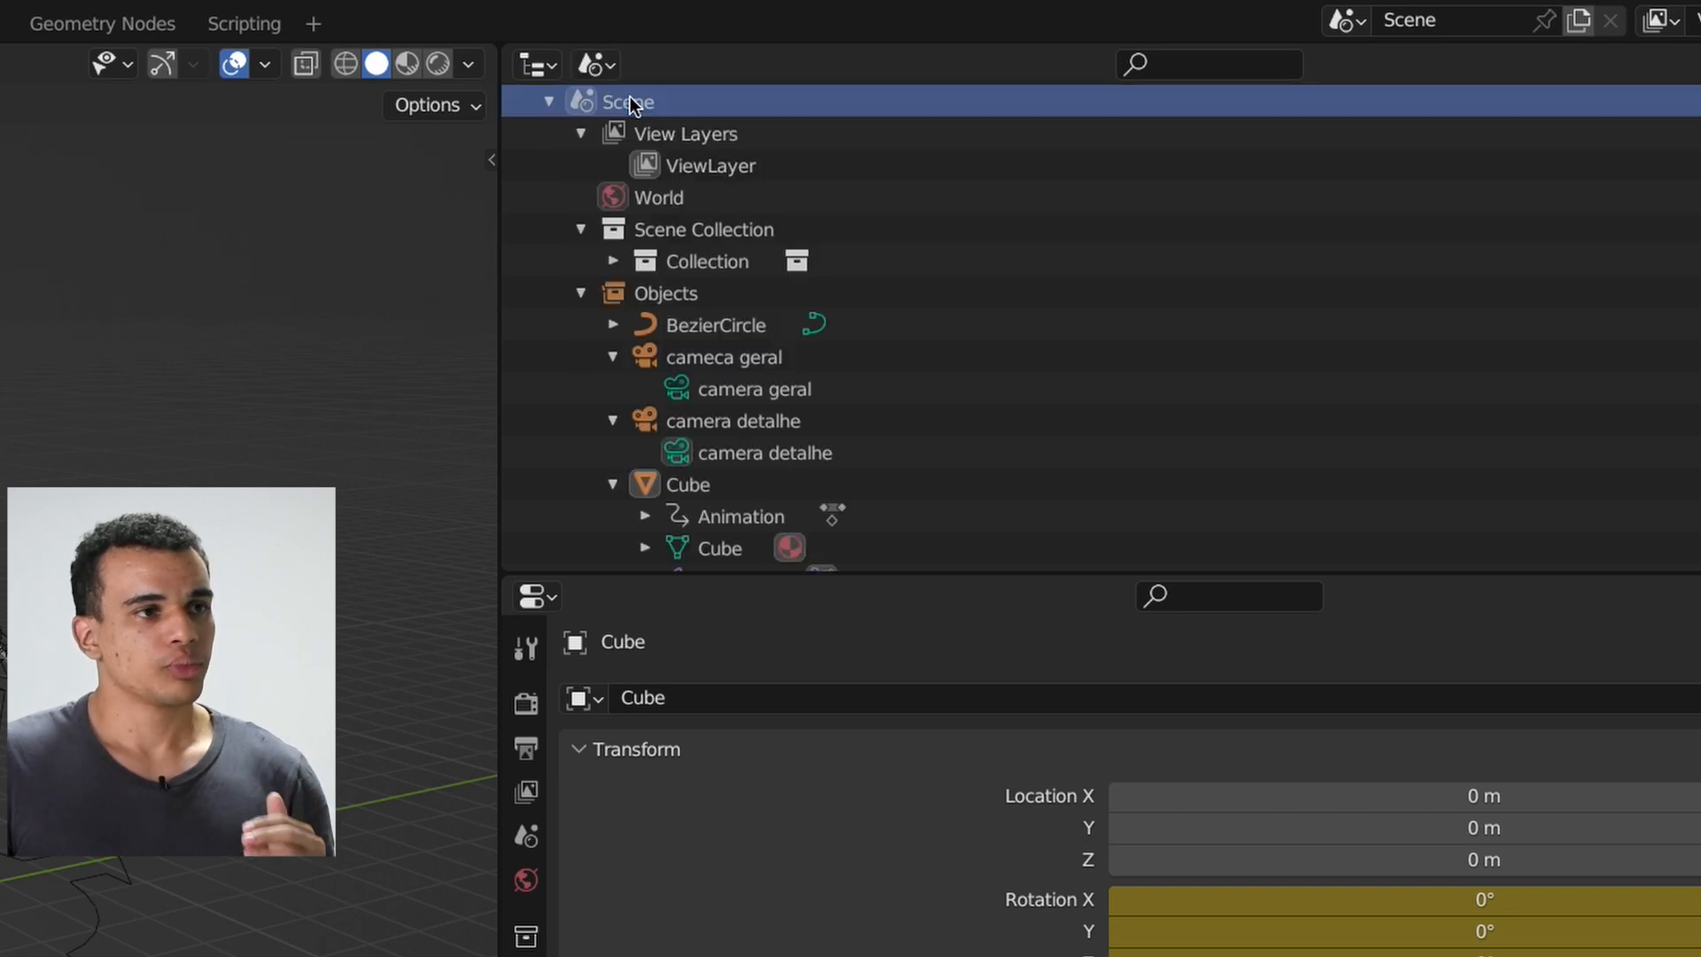
{"action": "left_click", "coordinate": [551, 101]}
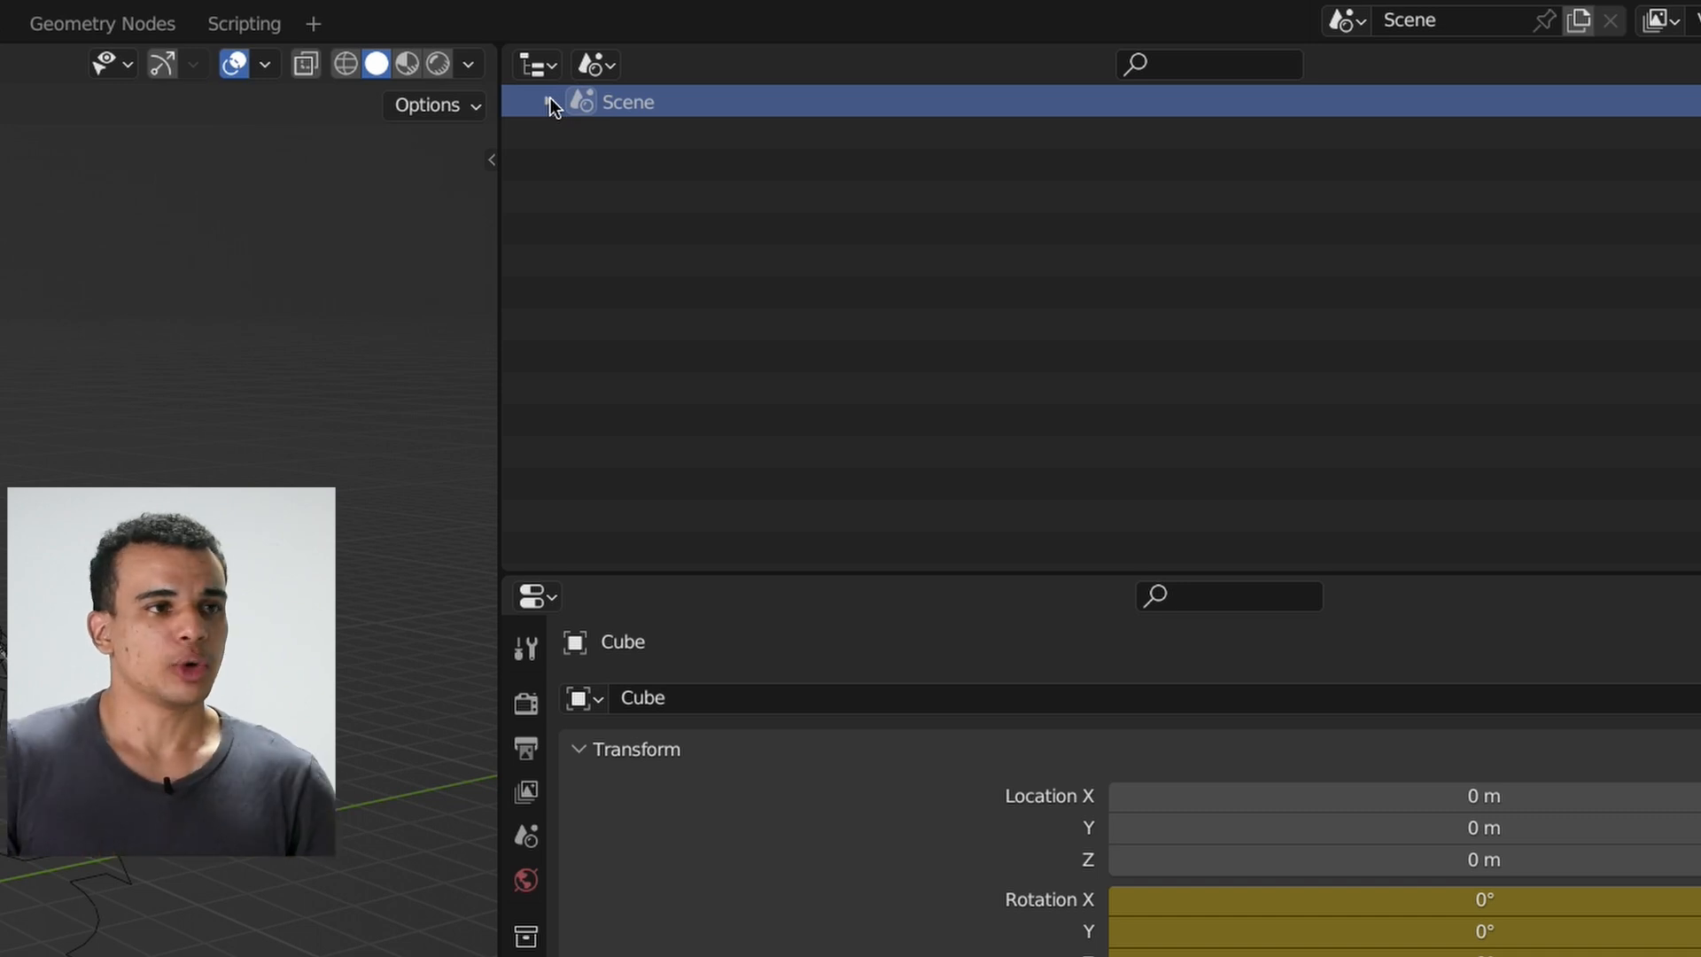
- Add a new empty scene to the file
{"action": "right_click", "coordinate": [615, 173]}
{"action": "left_click", "coordinate": [841, 200]}
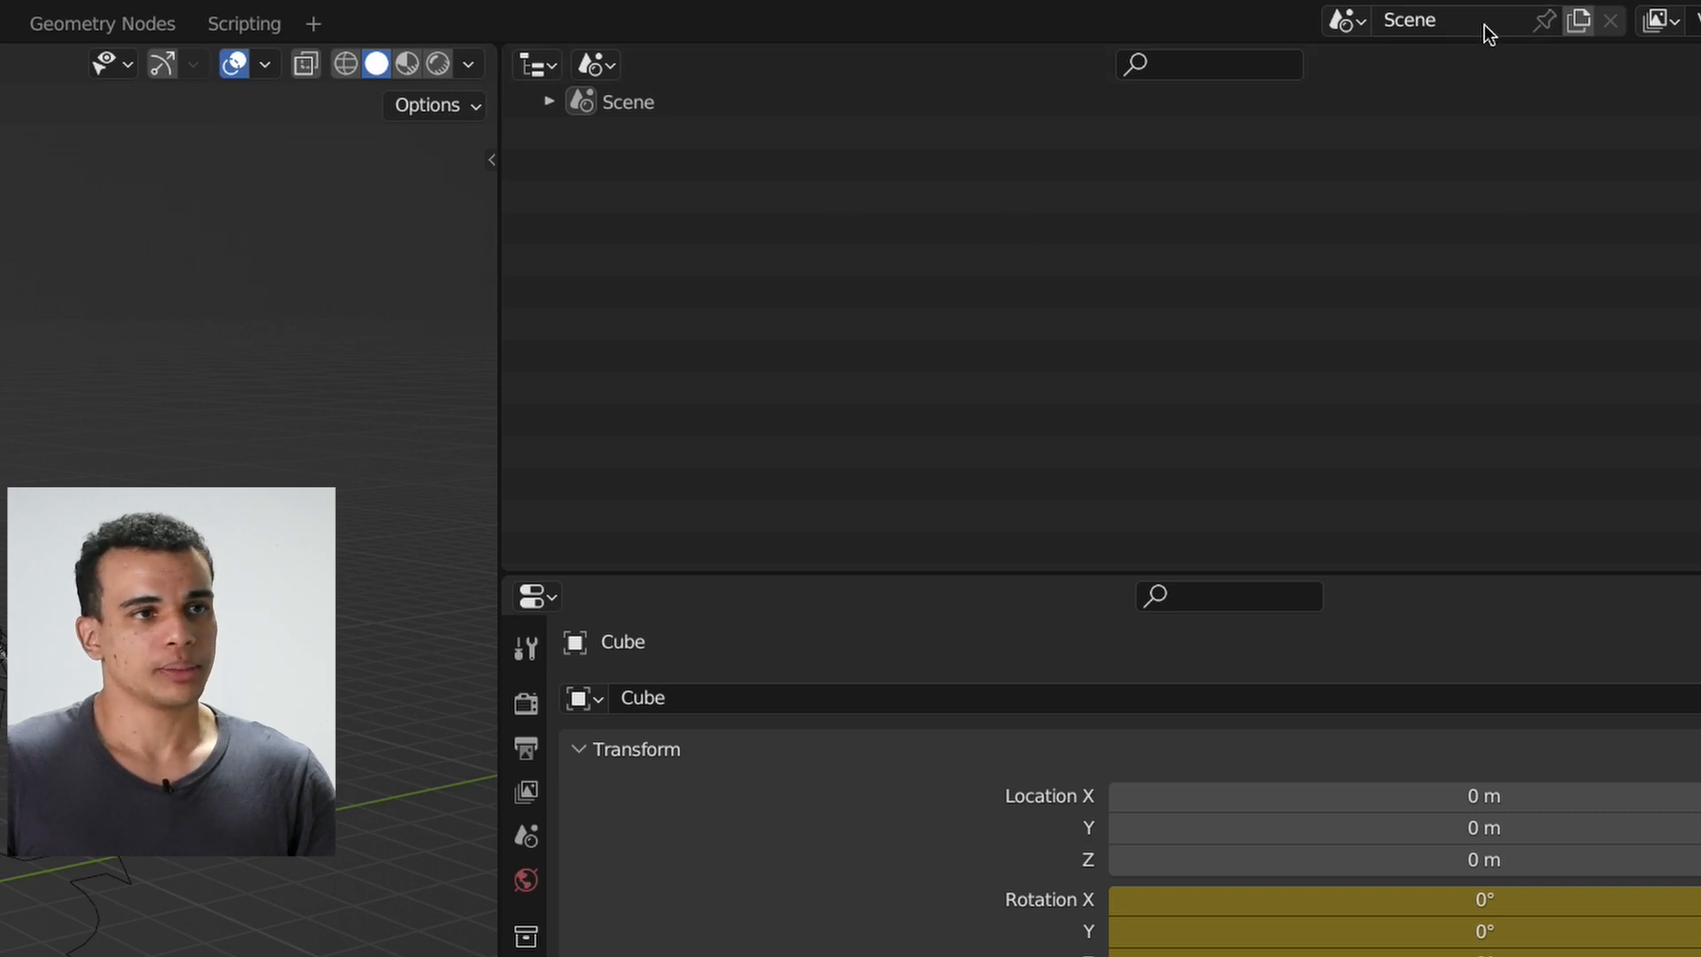
{"action": "left_click", "coordinate": [1584, 24]}
{"action": "left_click", "coordinate": [1464, 85]}
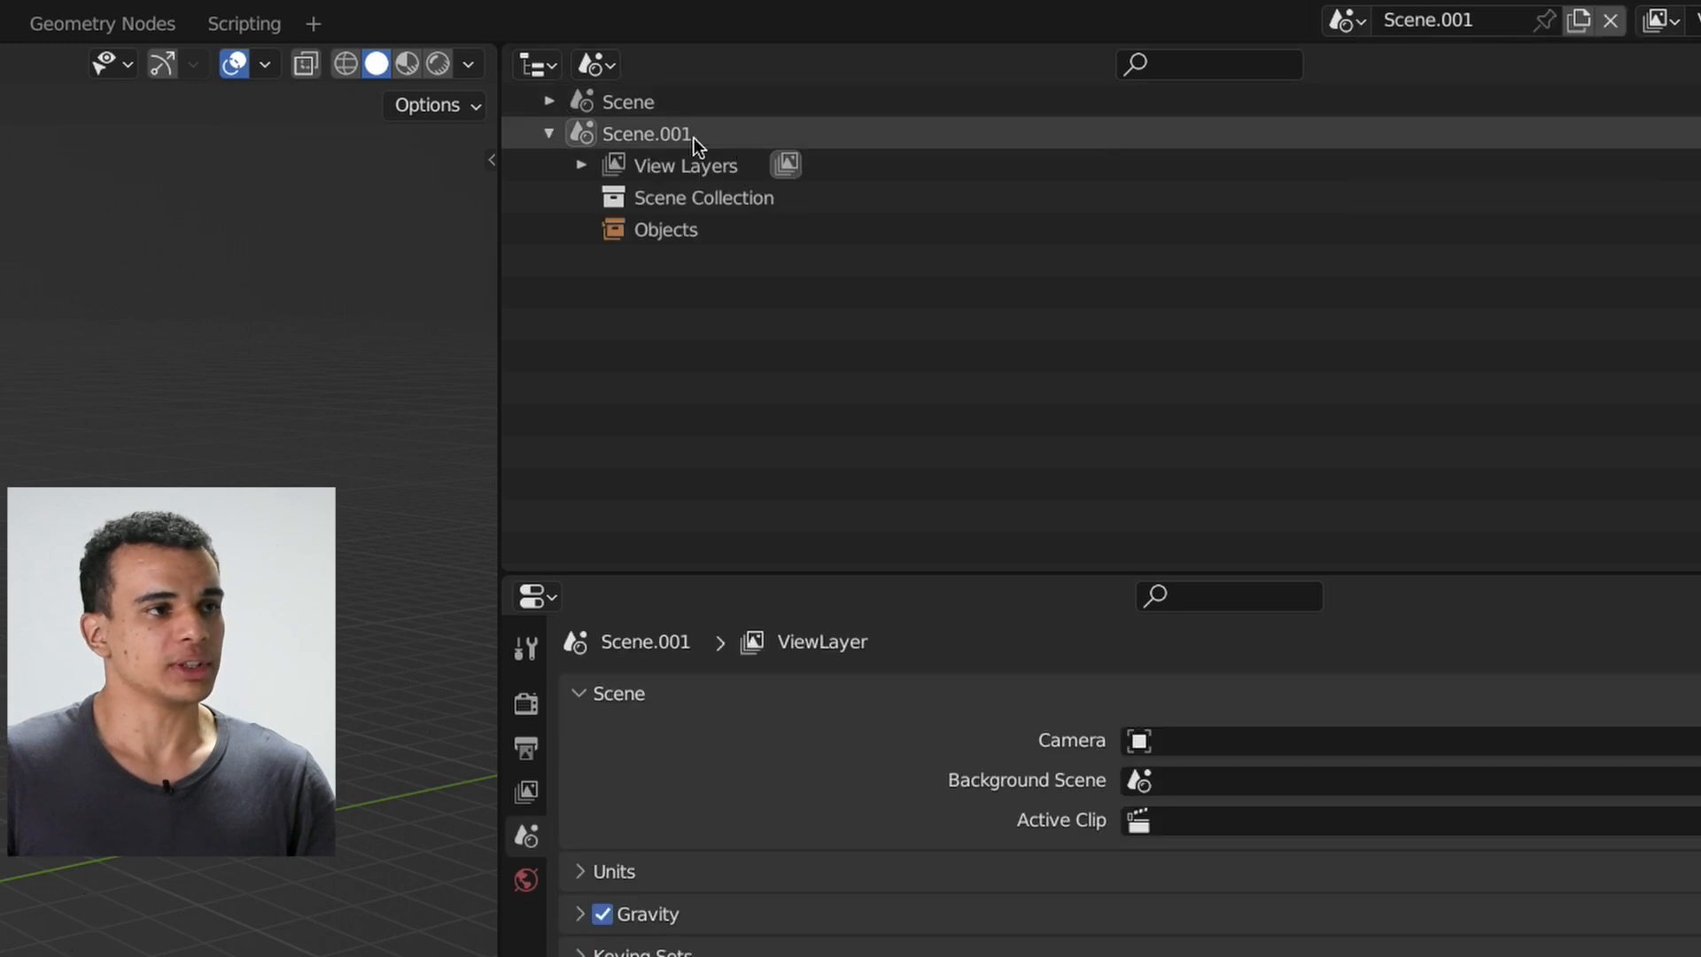
- Rename the original Scene to "cena_com objetos" in the Outliner
{"action": "left_click", "coordinate": [635, 135]}
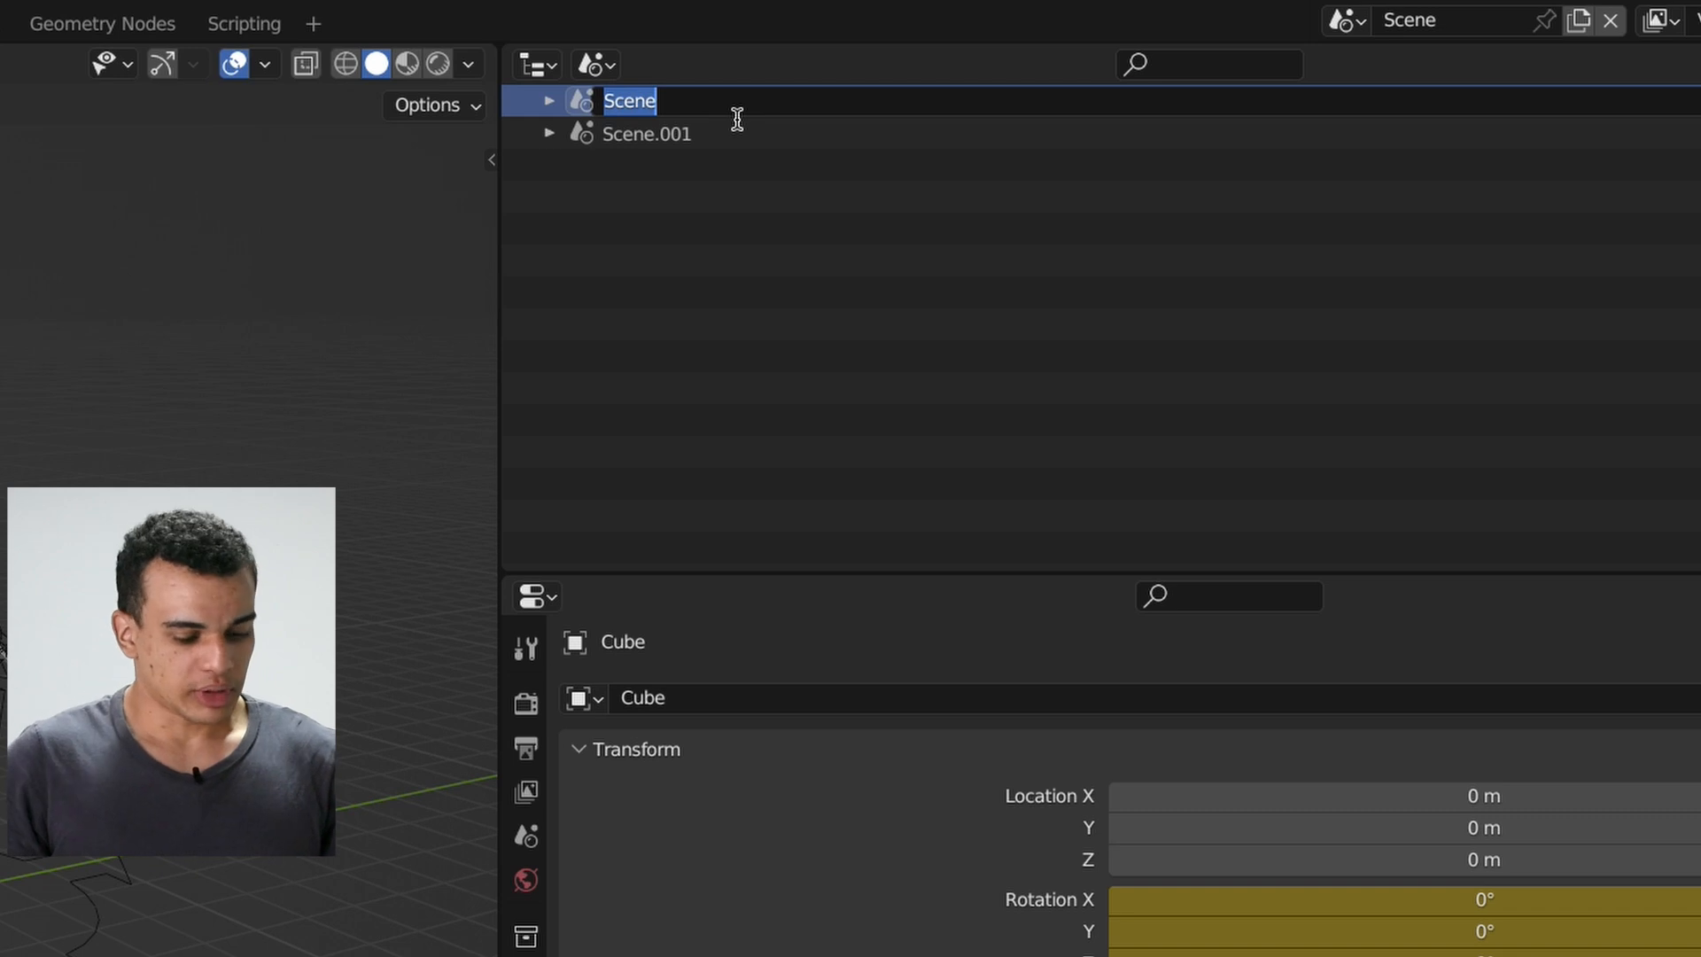
{"action": "type", "text": "cena_com objetos"}
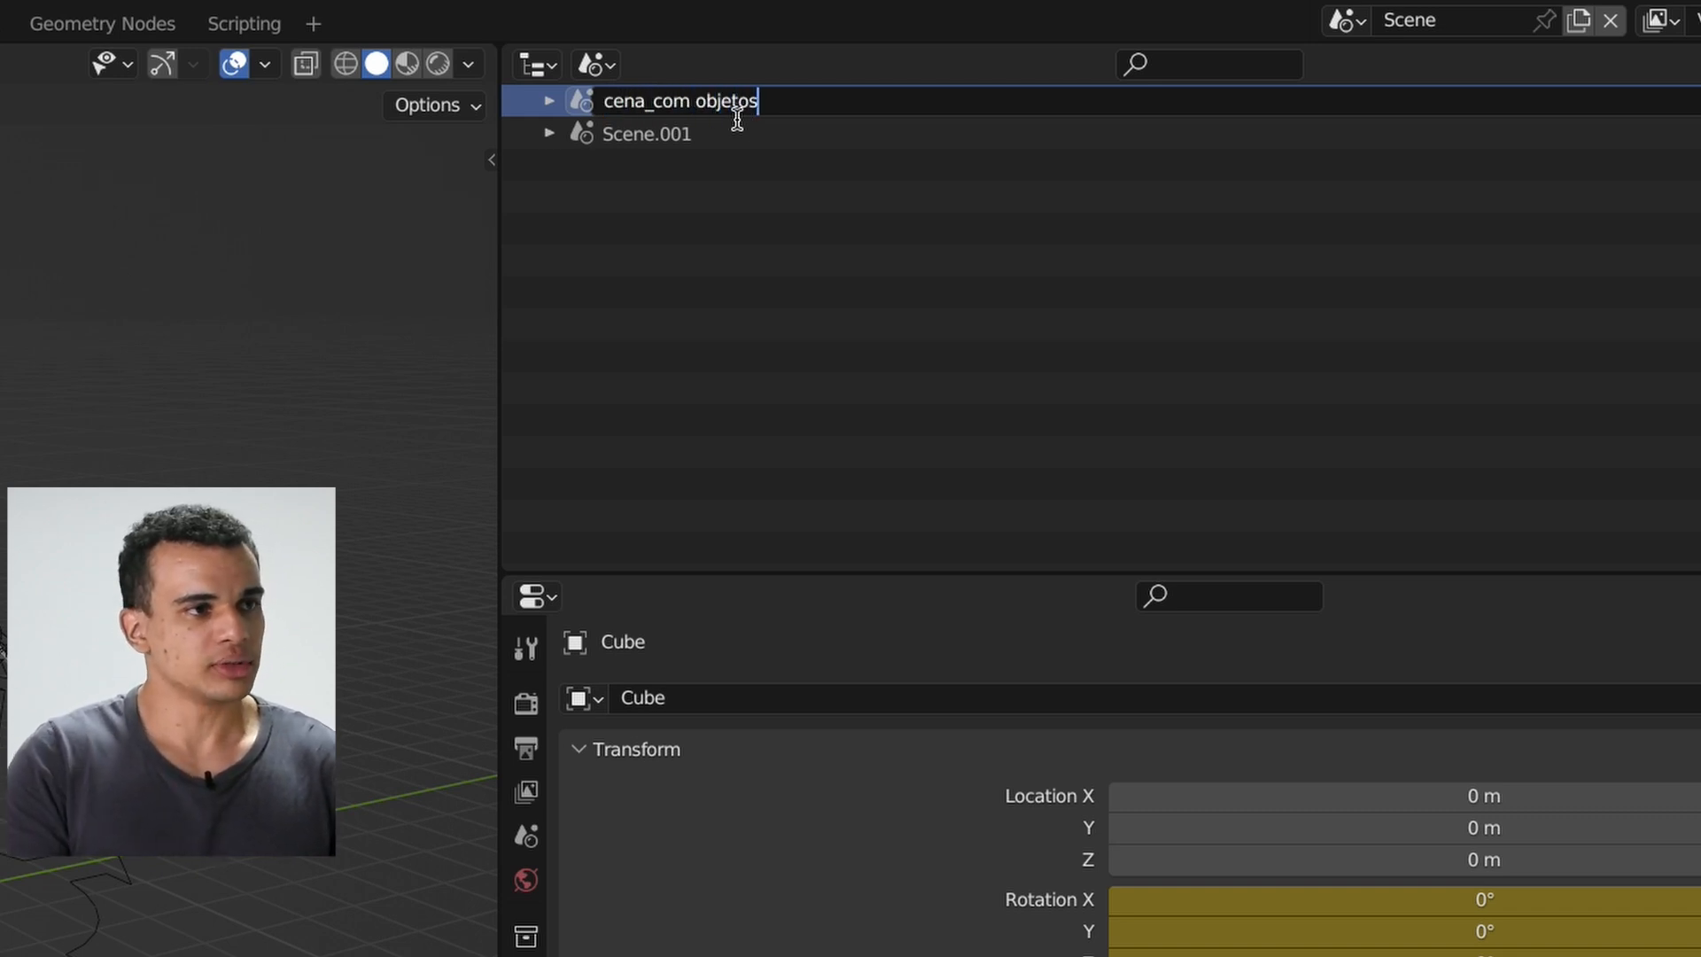
{"action": "key", "text": "Return"}
- Rename Scene.001 to "cone_sem objetos"
{"action": "double_click", "coordinate": [666, 133]}
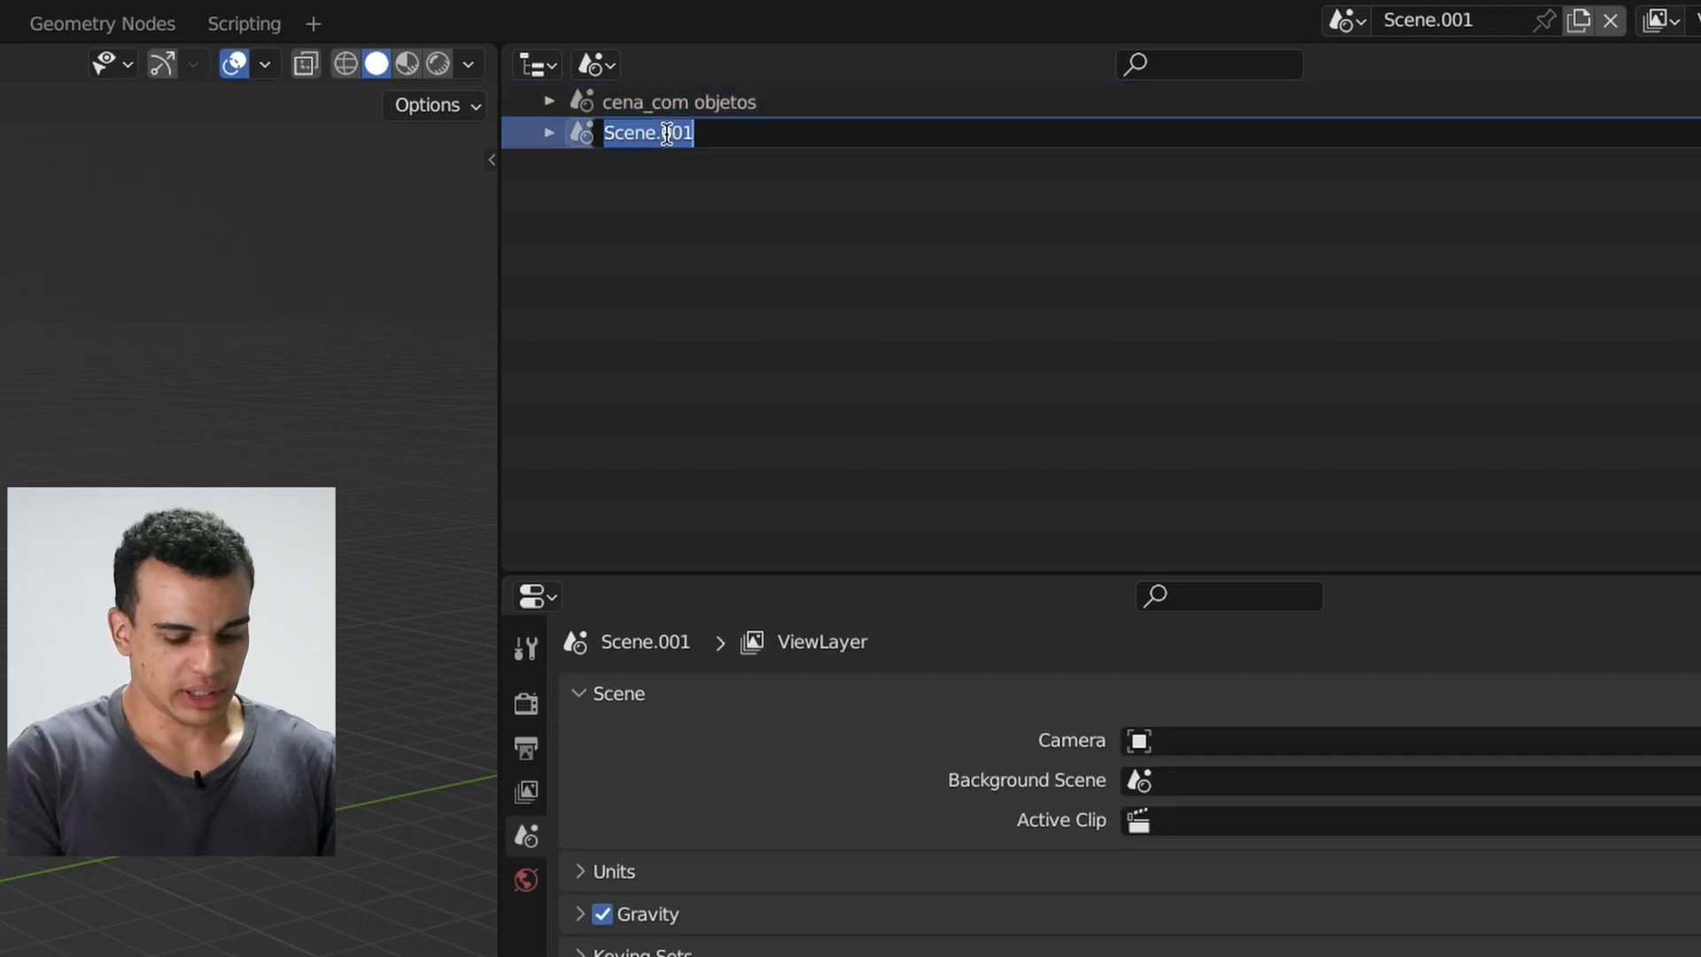
{"action": "type", "text": "conea"}
{"action": "key", "text": "BackSpace"}
{"action": "type", "text": "_"}
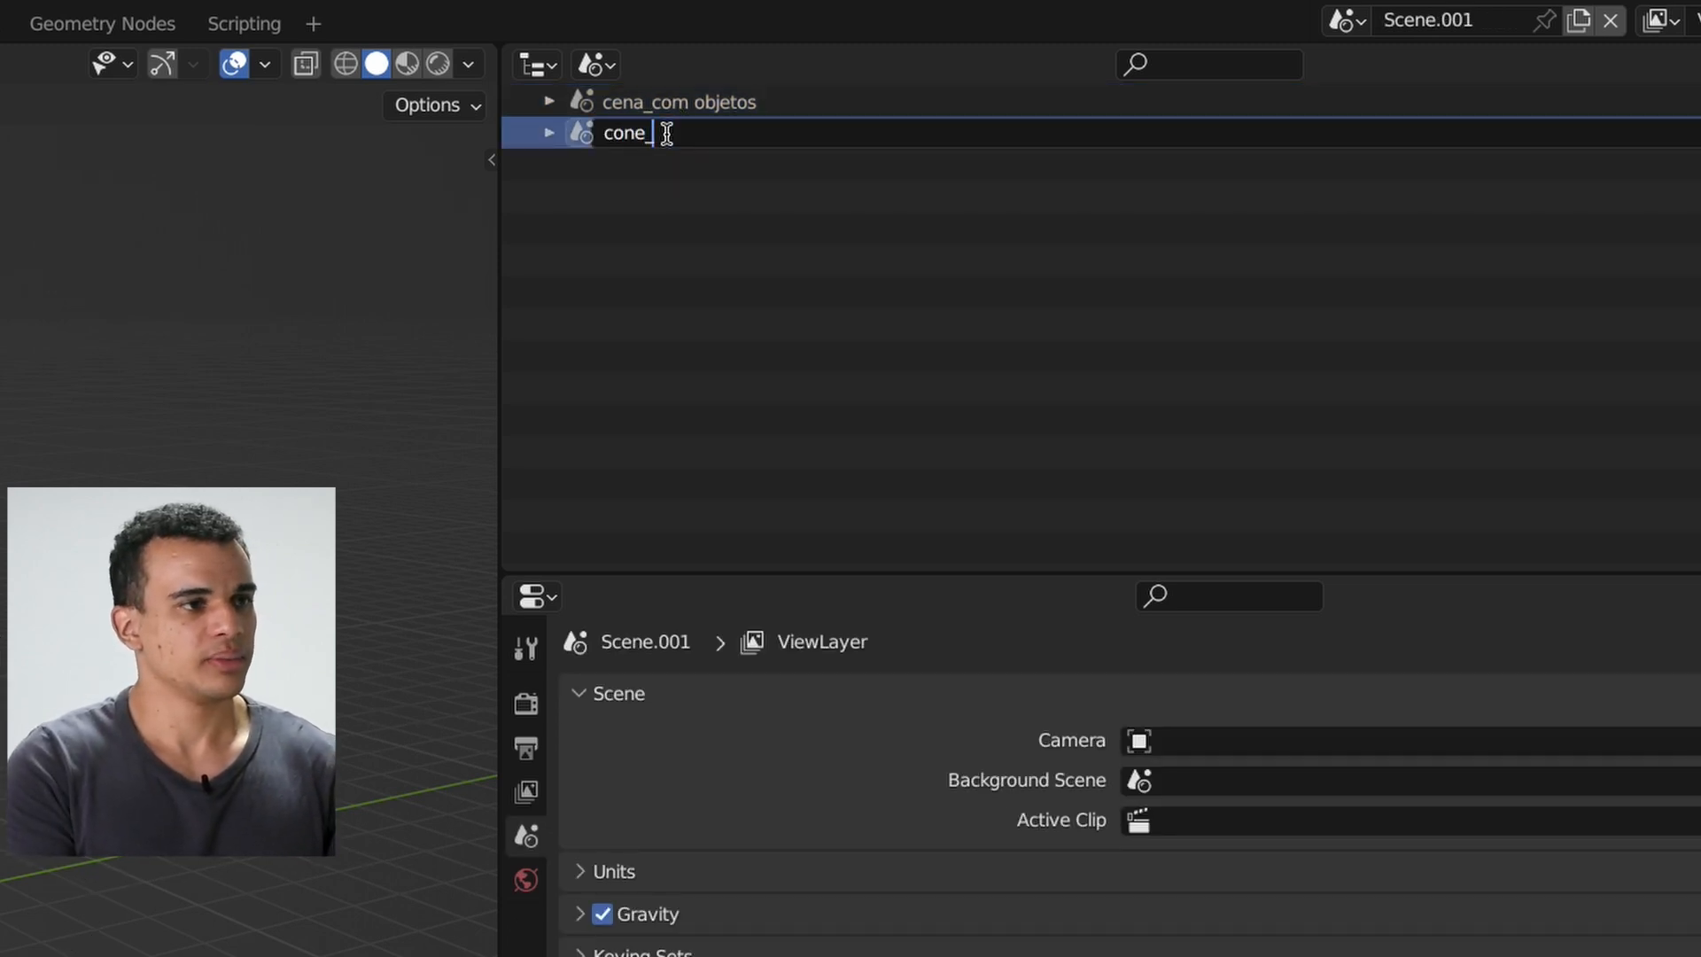
{"action": "type", "text": " sem objetos"}
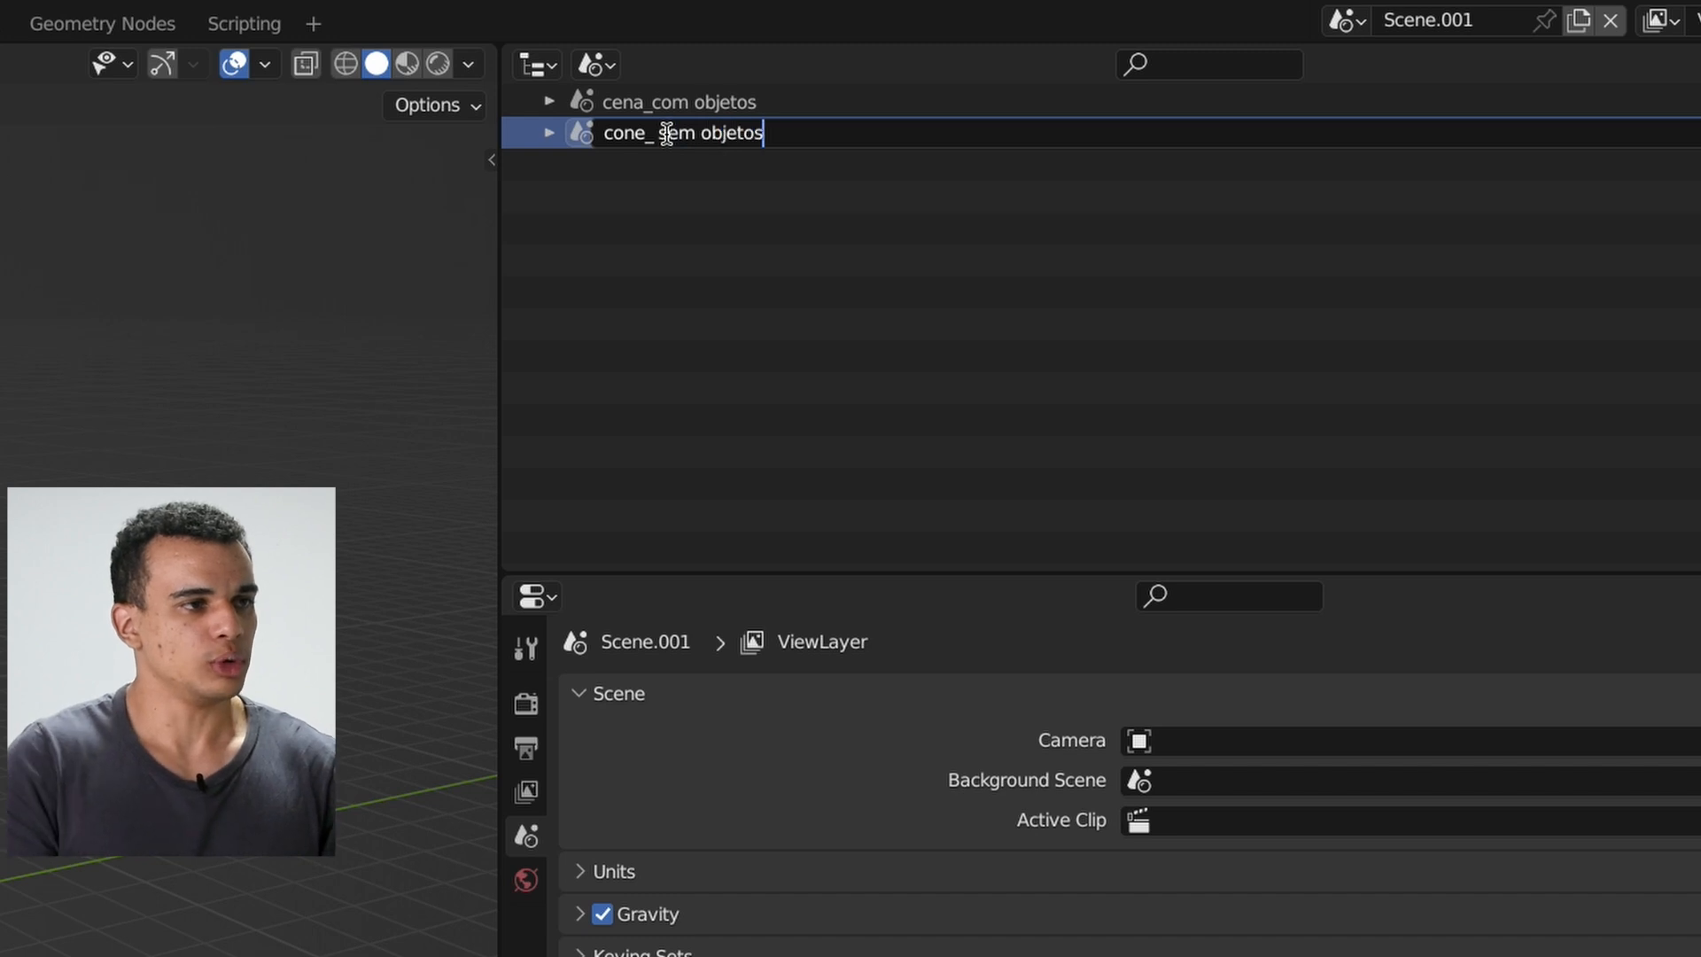
{"action": "key", "text": "Left"}
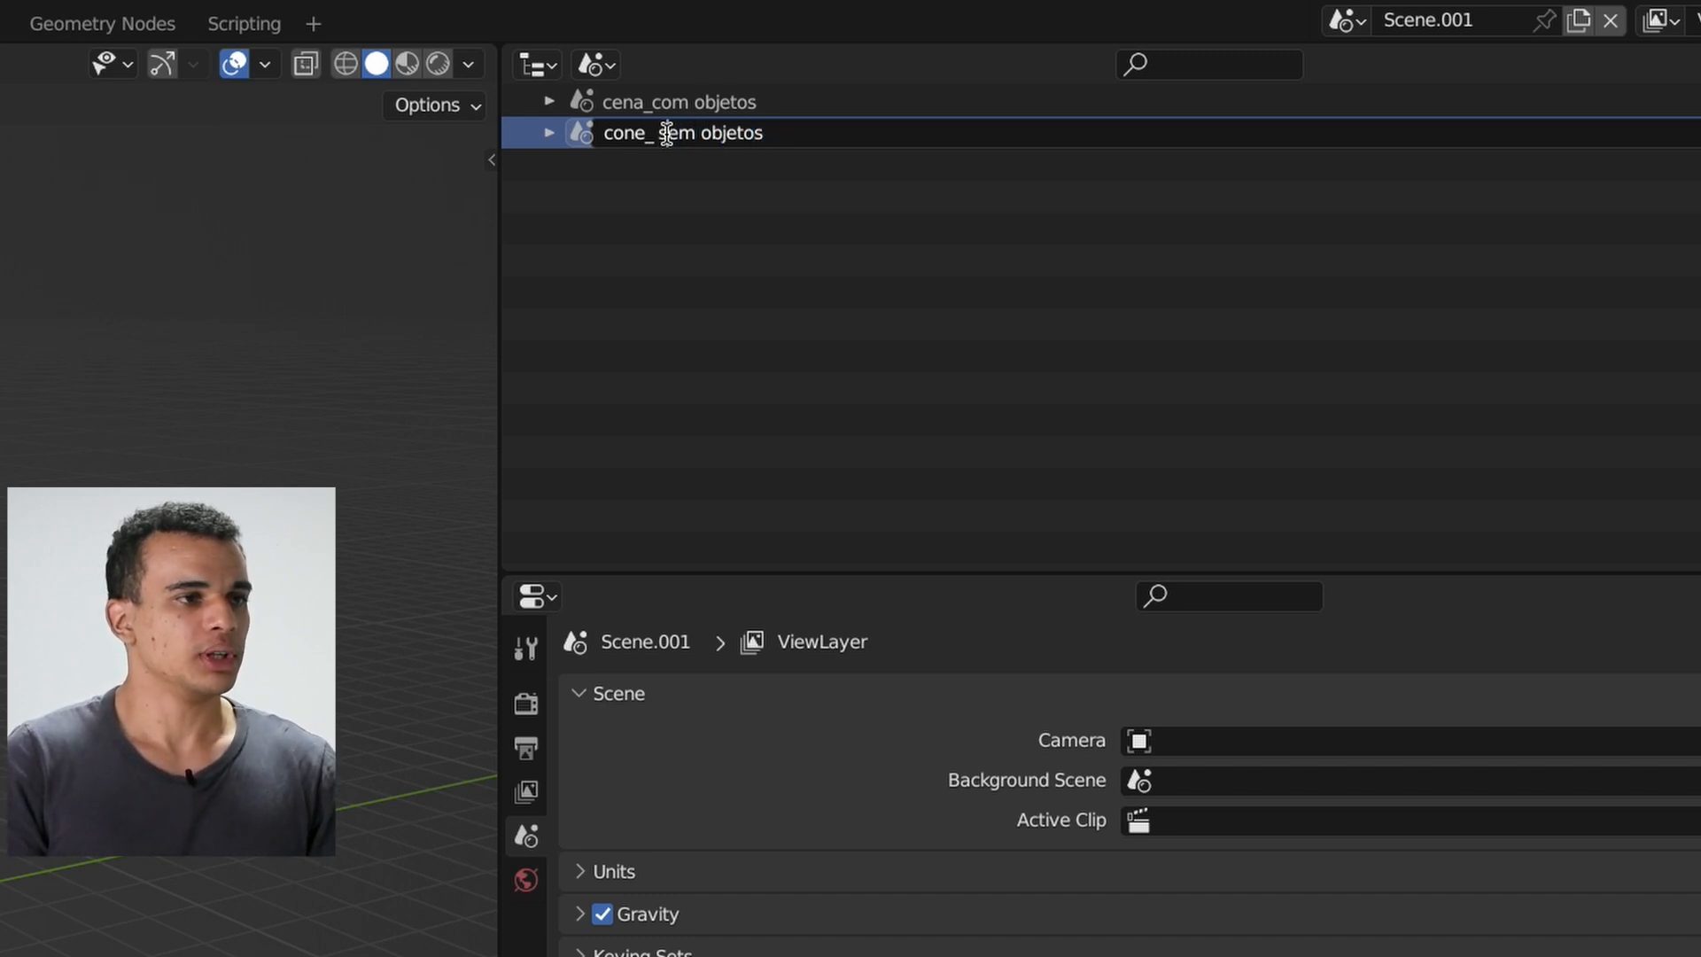
{"action": "key", "text": "Return"}
- Make cena_com objetos the active scene and expand it to examine its View Layers, World and Scene Collection entries
{"action": "left_click", "coordinate": [666, 111]}
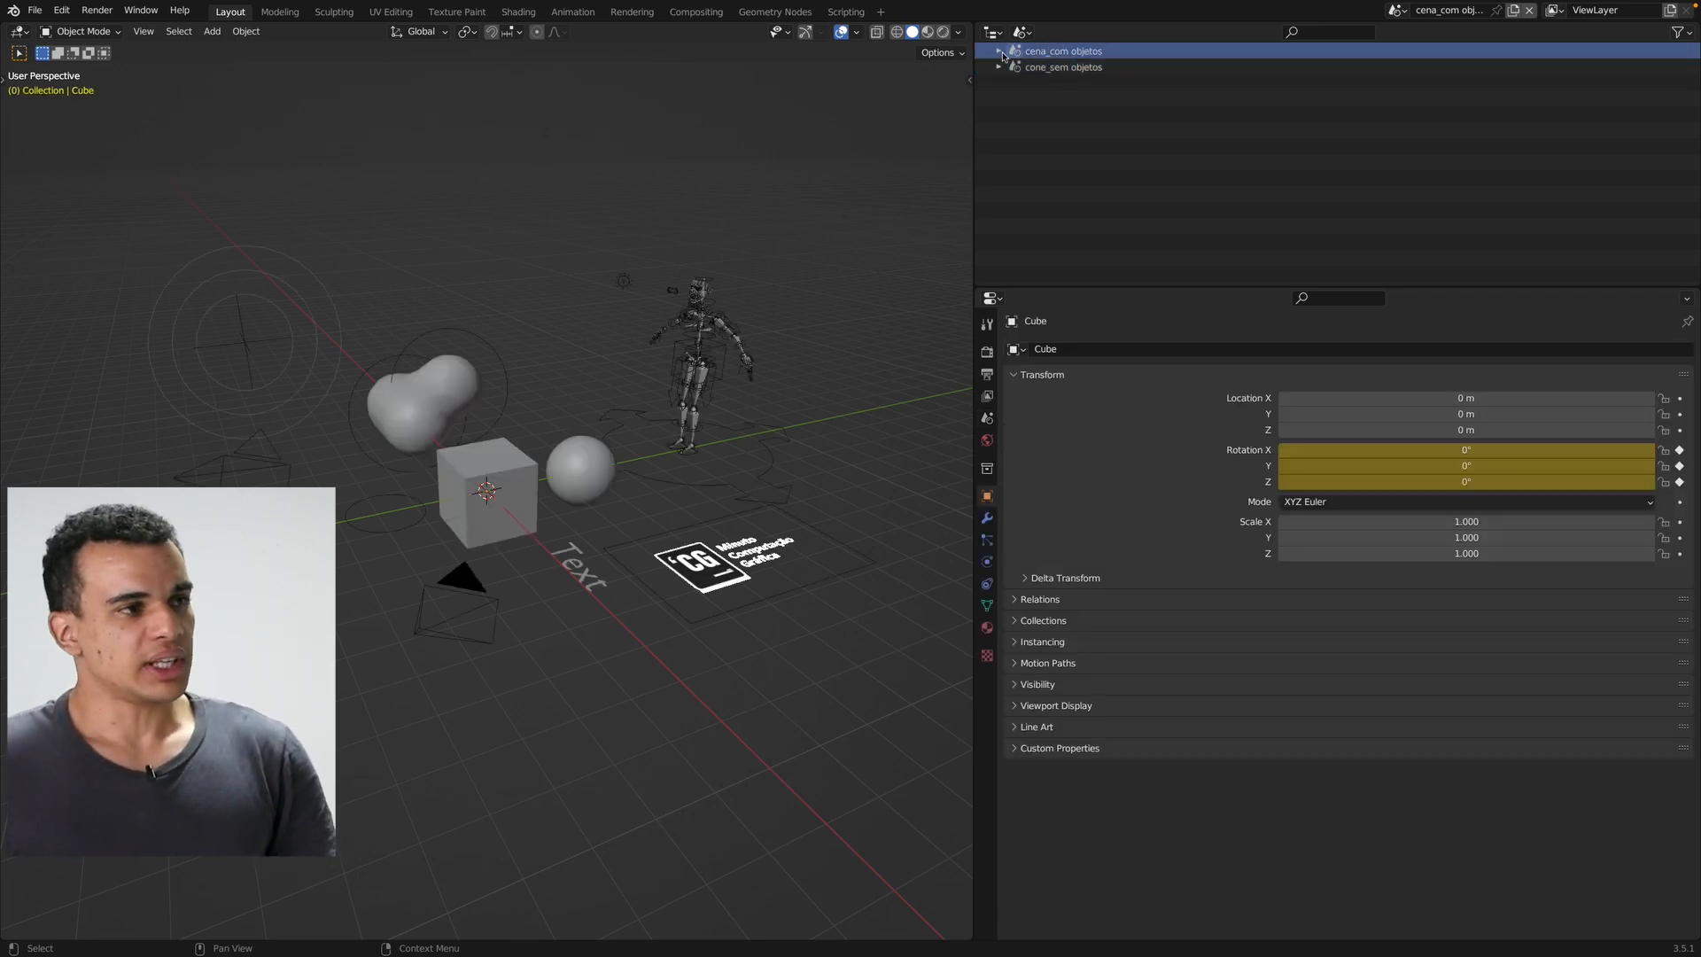
{"action": "left_click", "coordinate": [1000, 51]}
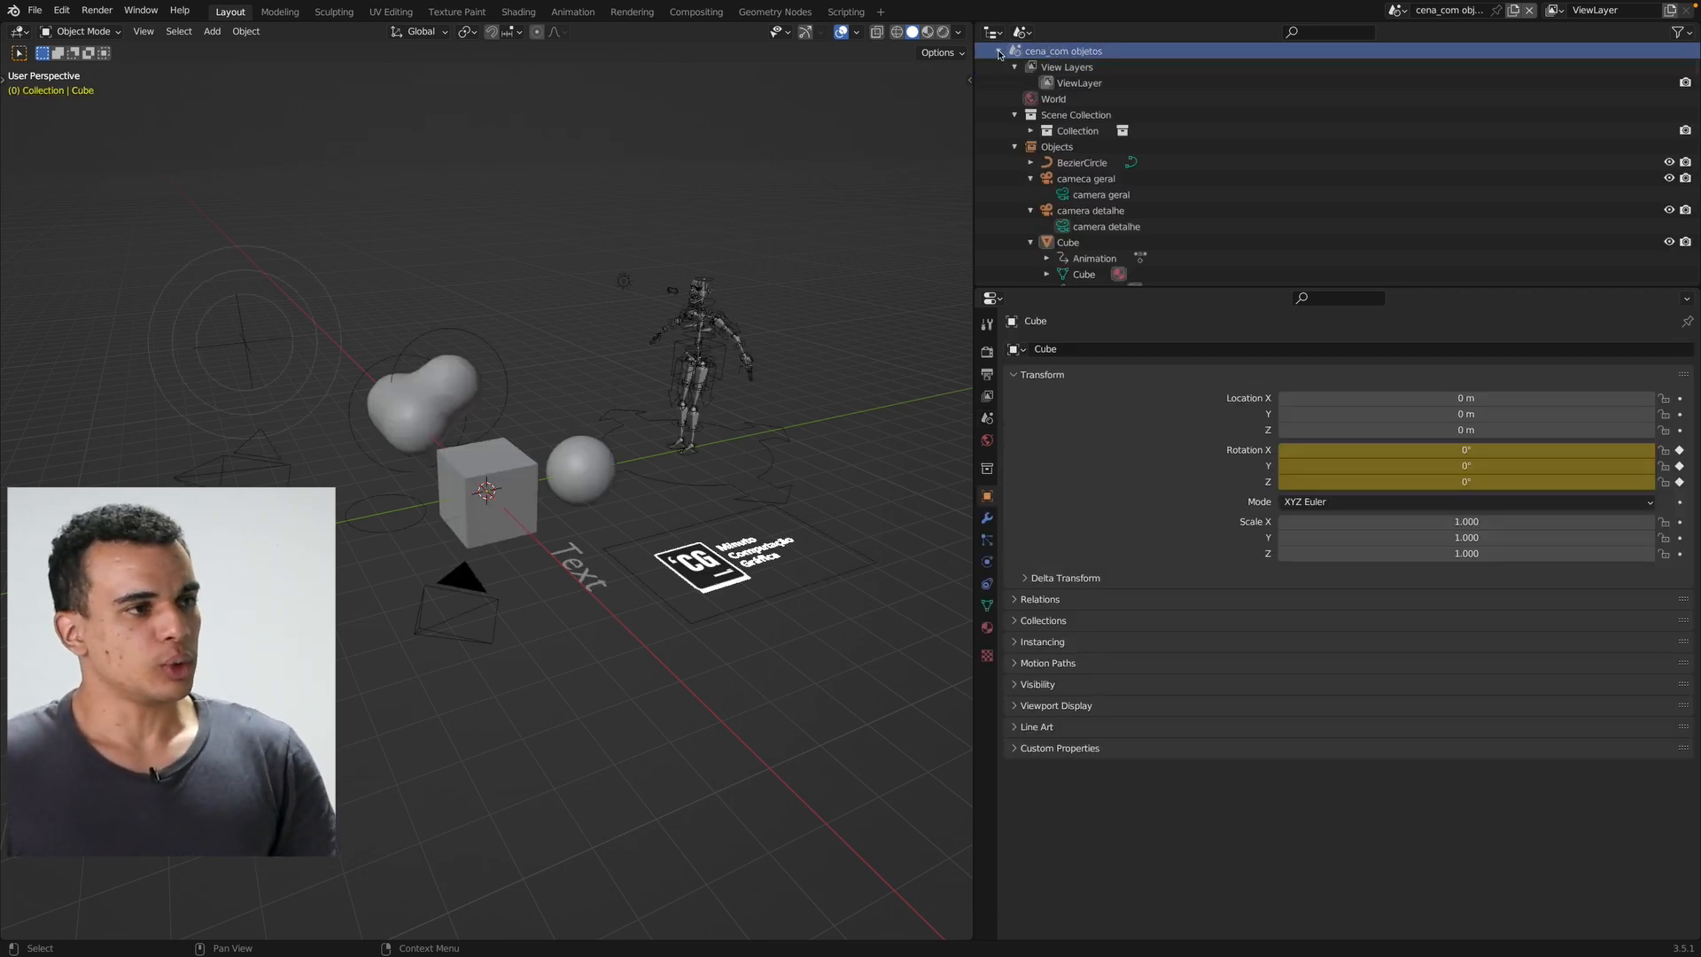
{"action": "left_click", "coordinate": [1015, 67]}
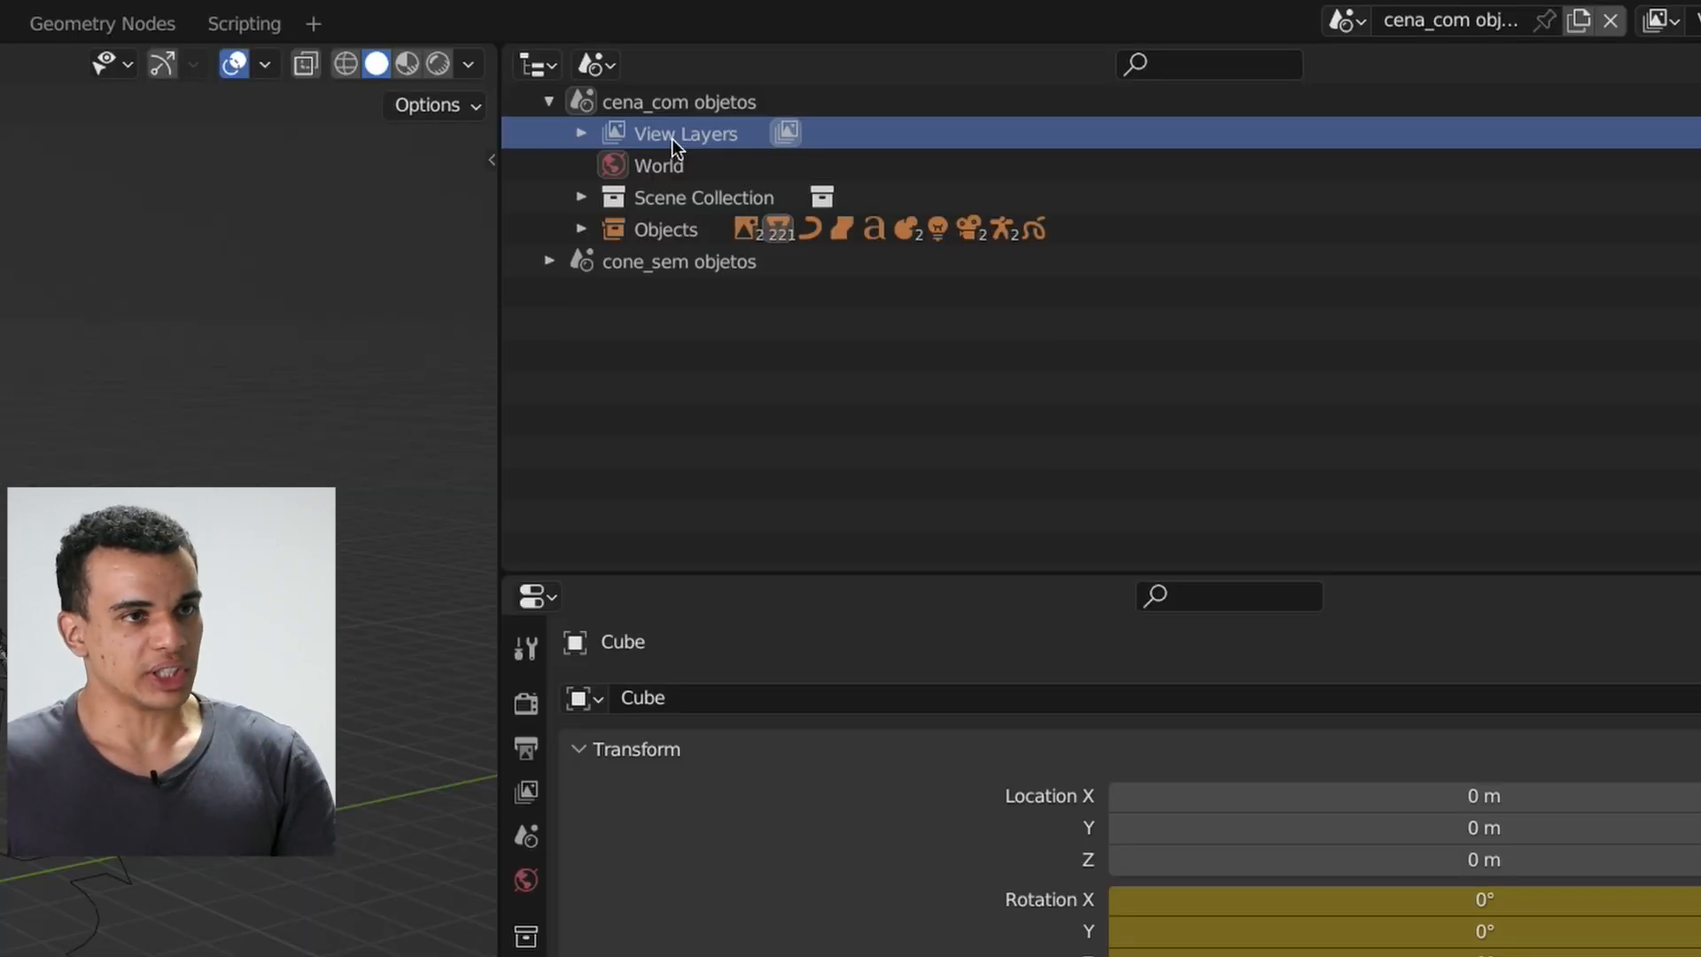
{"action": "left_click", "coordinate": [672, 167]}
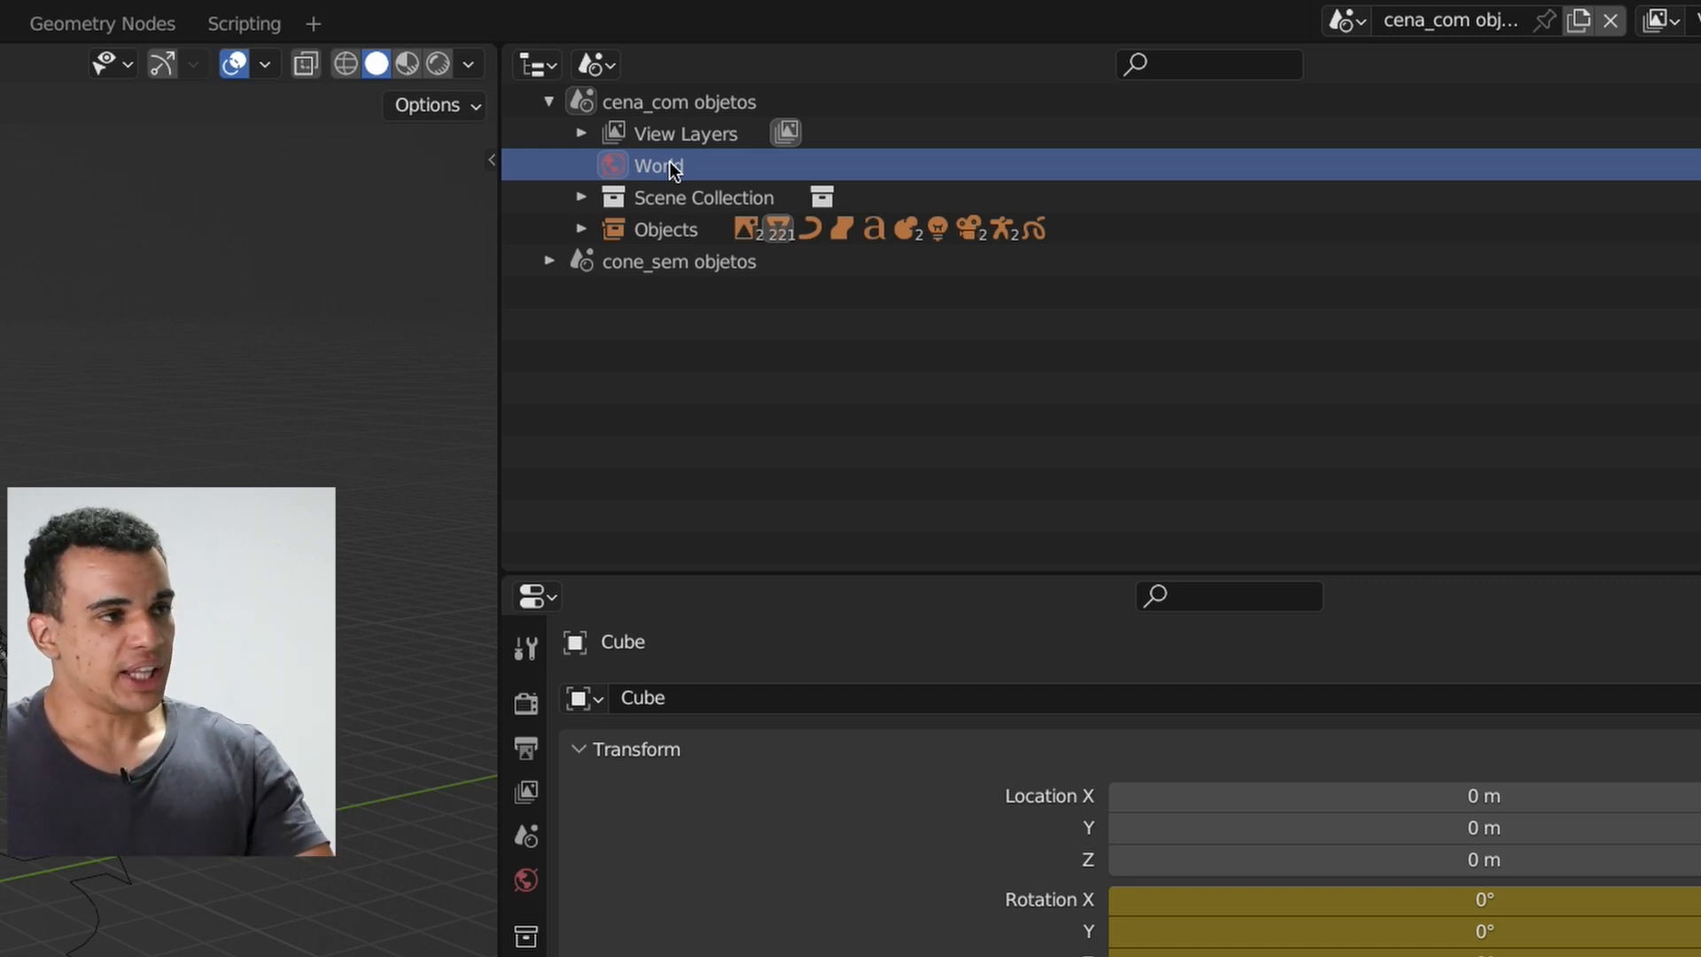
{"action": "left_click", "coordinate": [678, 198]}
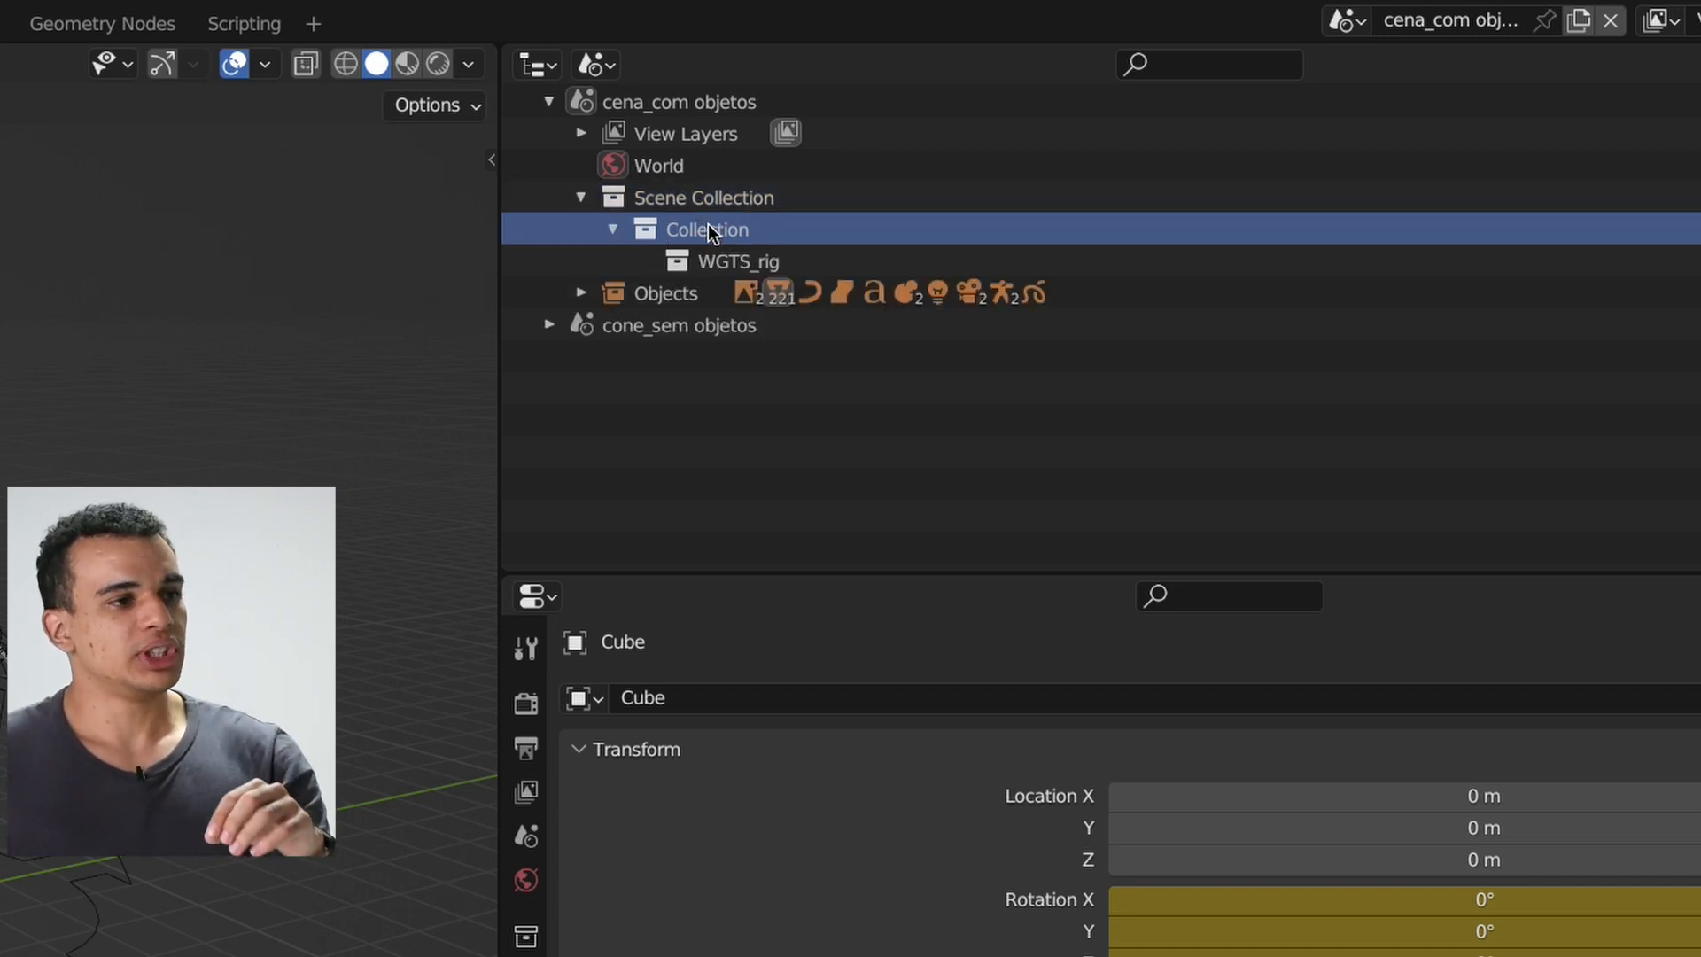
- Rename the collection inside cena_com objetos' Scene Collection to "GRUPO DE OBJETOS"
{"action": "double_click", "coordinate": [708, 226]}
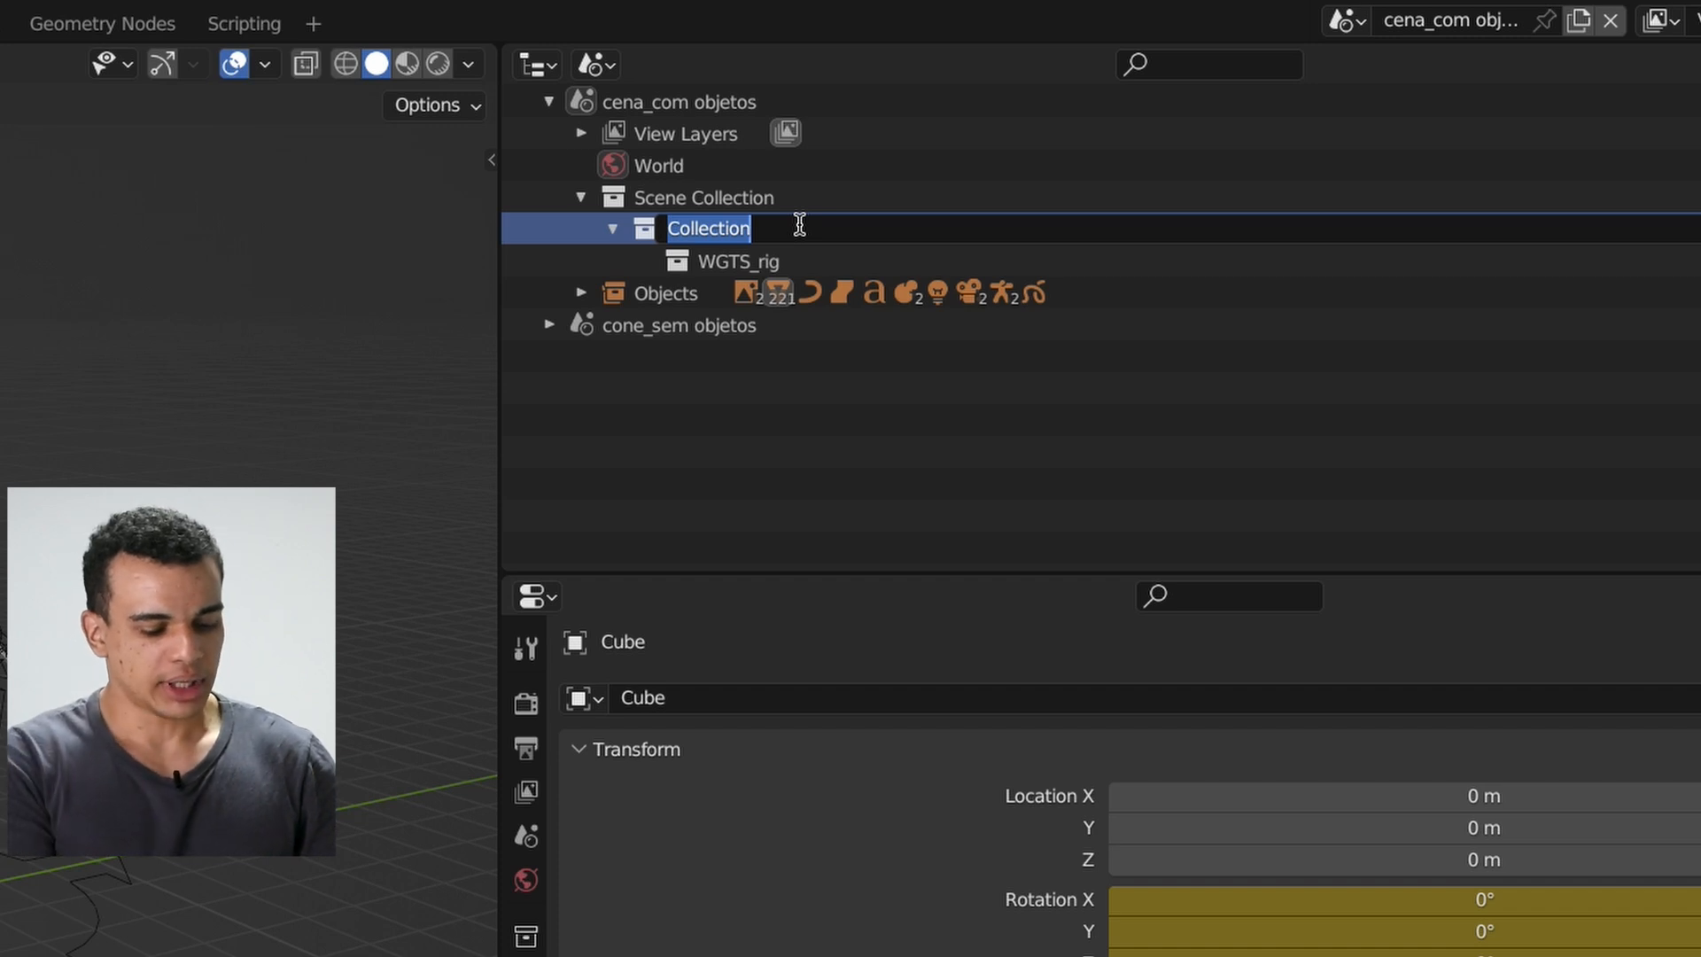
{"action": "type", "text": "GRUPO DE OBJETOS"}
{"action": "key", "text": "Return"}
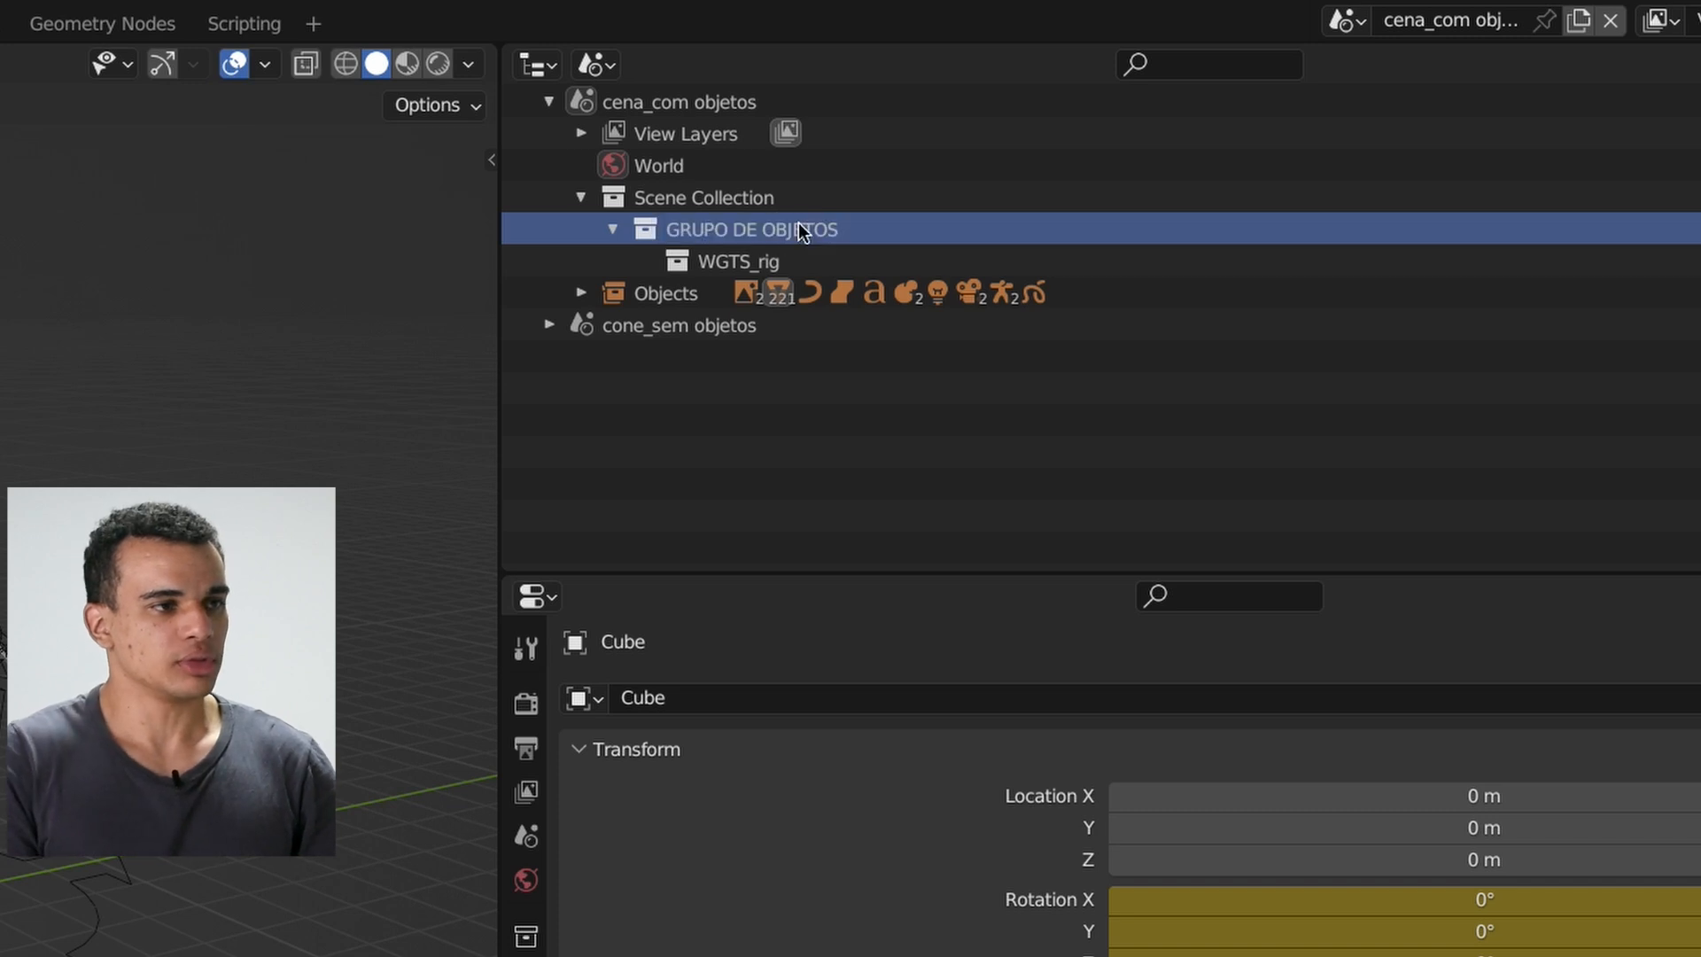
- Rename the WGTS_rig collection inside GRUPO DE OBJETOS to "SUBGRUPO DE OBJETOS"
{"action": "double_click", "coordinate": [739, 260]}
{"action": "type", "text": "SUBGRUPO DE OJ"}
{"action": "type", "text": "JETOS"}
{"action": "key", "text": "Return"}
- Collapse the Scene Collection, expand Objects, and examine cena_com objetos' object list with the cameras and Cube folded
{"action": "left_click", "coordinate": [581, 197]}
{"action": "left_click", "coordinate": [595, 232]}
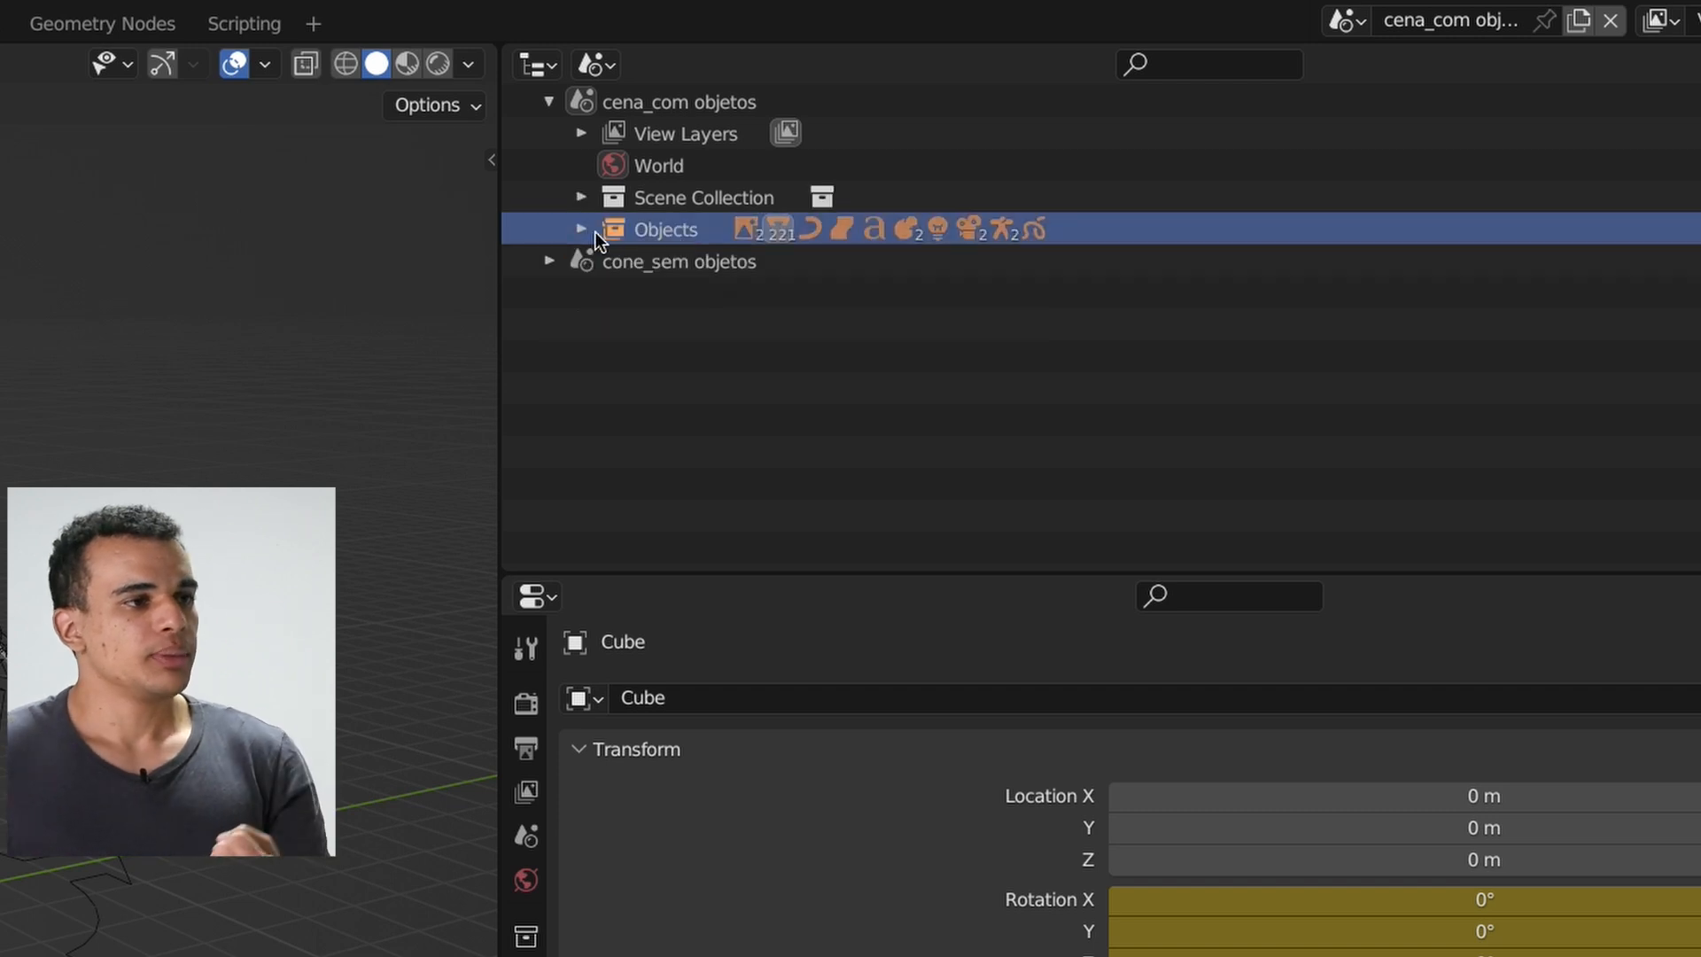
{"action": "left_click", "coordinate": [582, 229]}
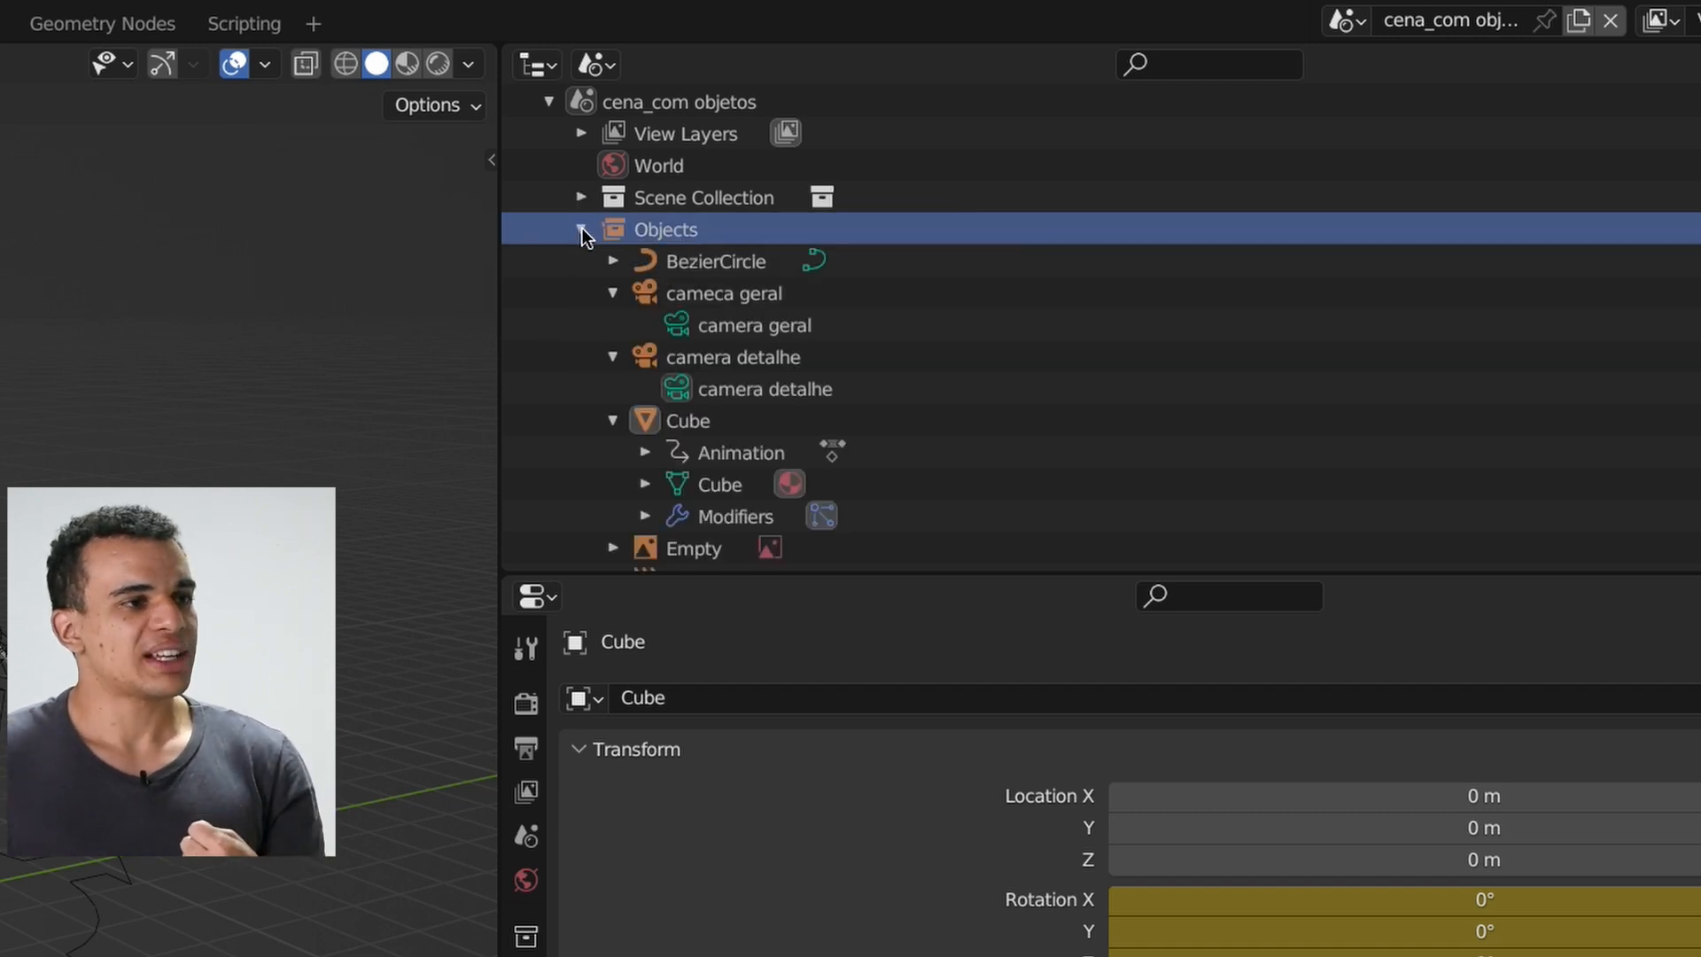
{"action": "left_click", "coordinate": [613, 292]}
{"action": "left_click", "coordinate": [613, 325]}
{"action": "left_click", "coordinate": [613, 357]}
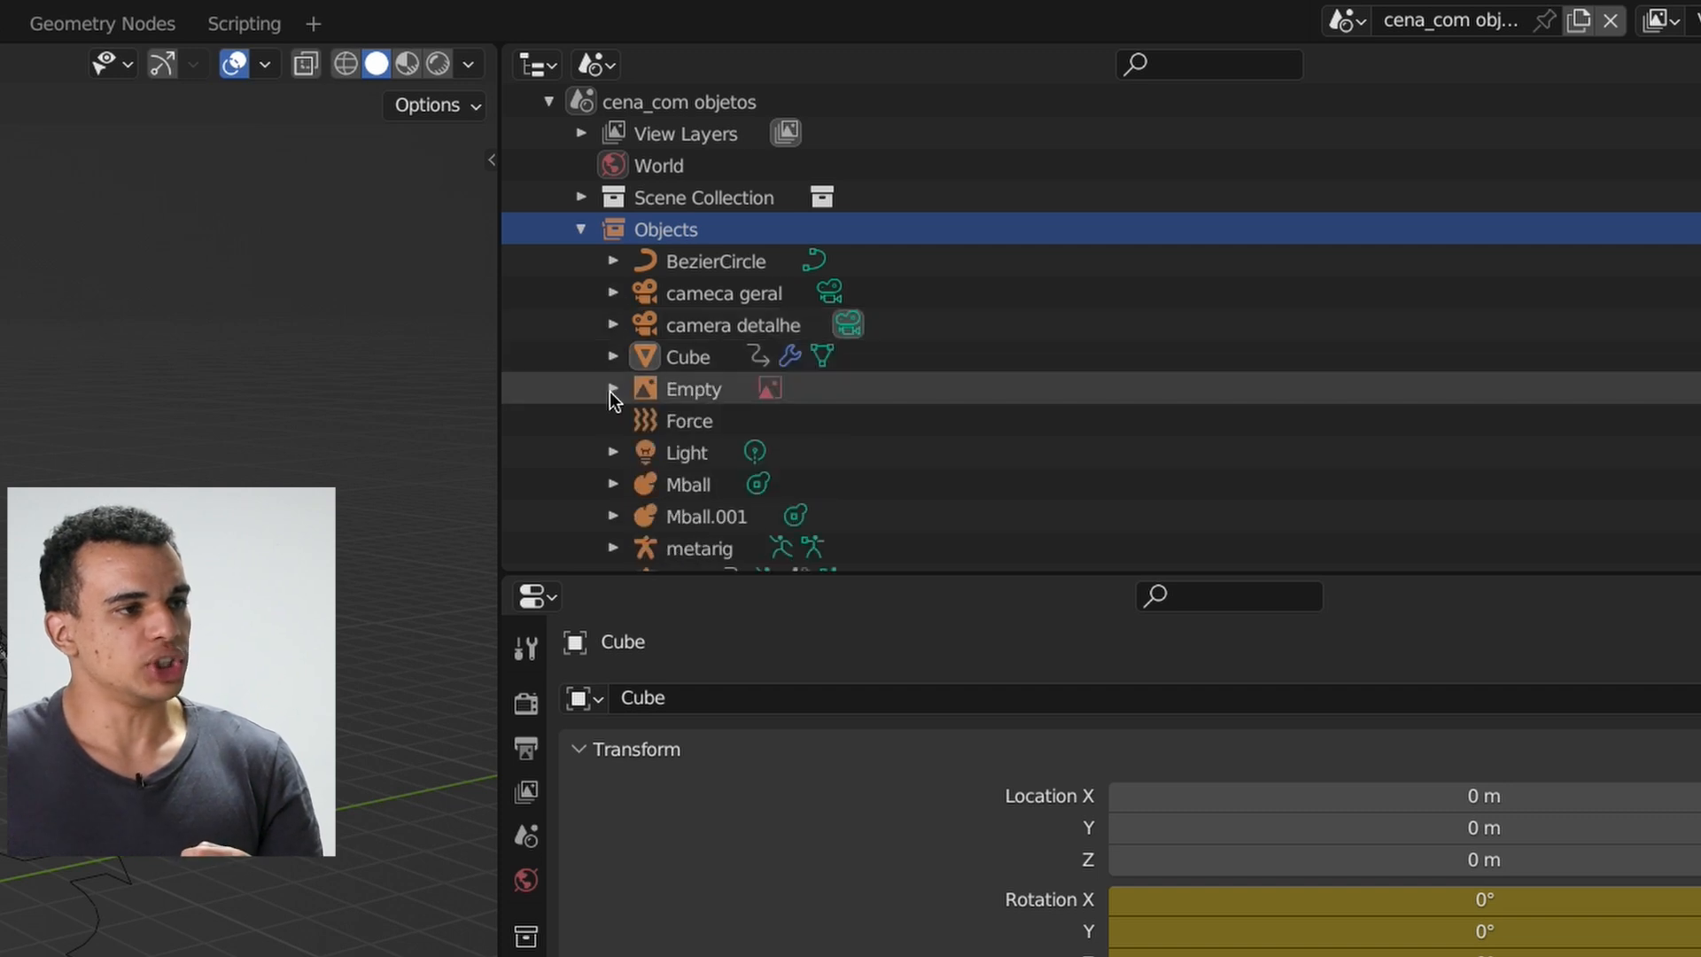
{"action": "scroll", "coordinate": [1006, 216], "scroll_direction": "down", "scroll_amount": 10}
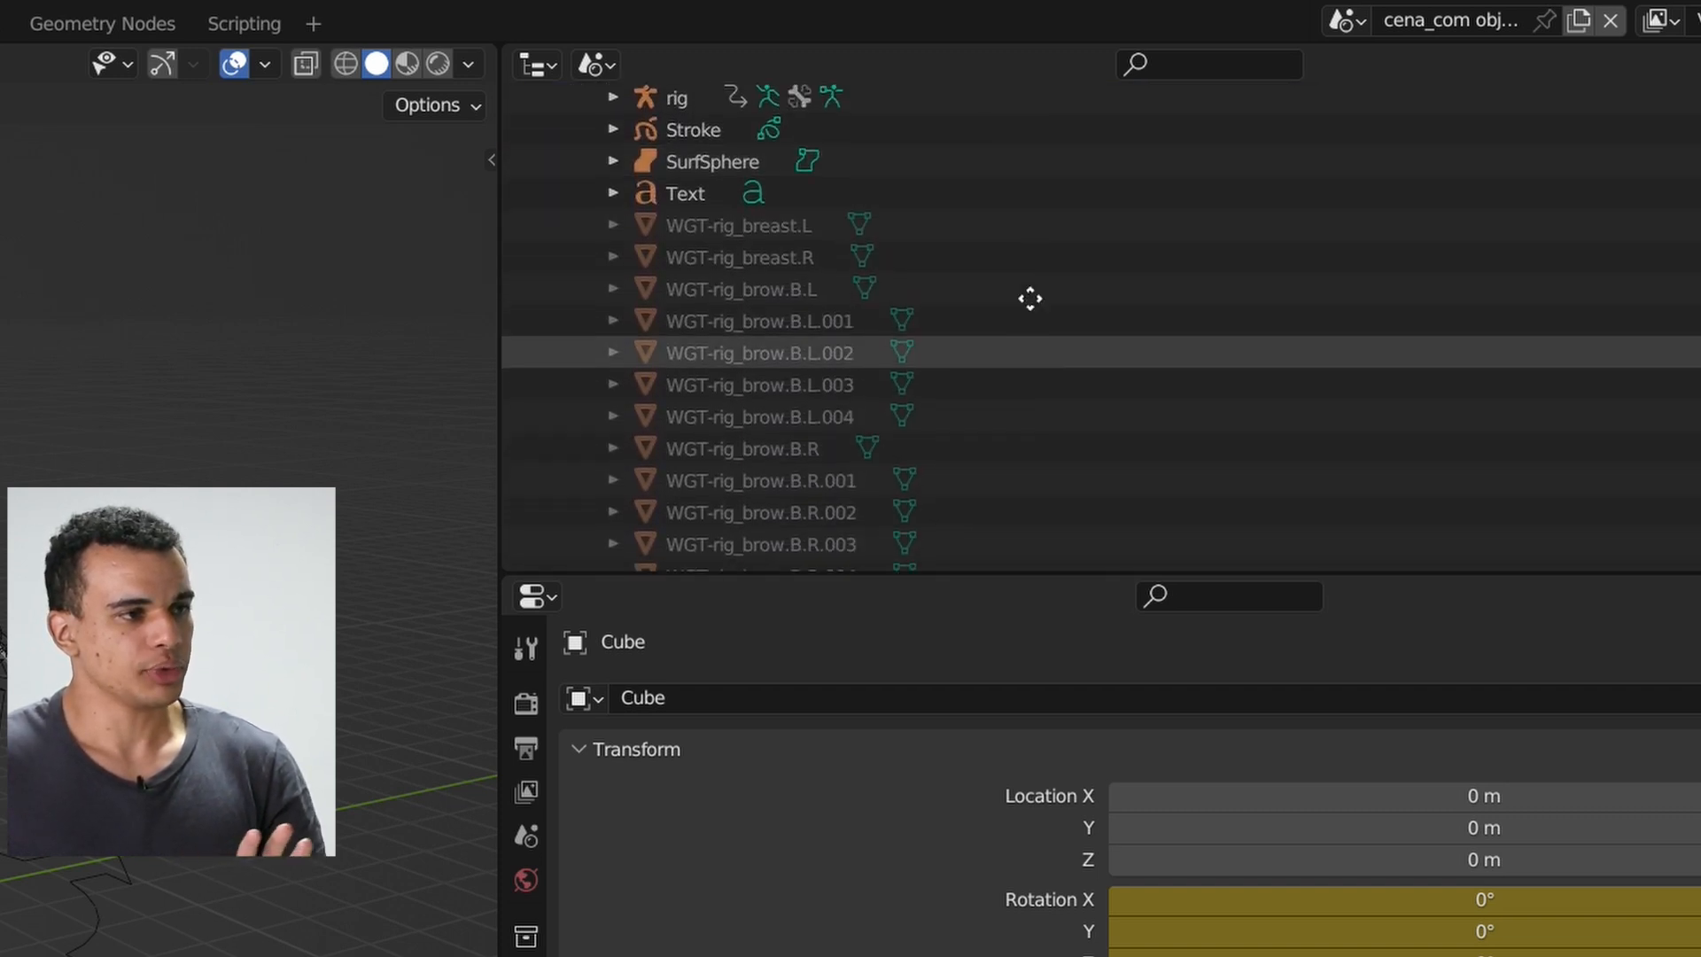
{"action": "left_click", "coordinate": [1057, 66]}
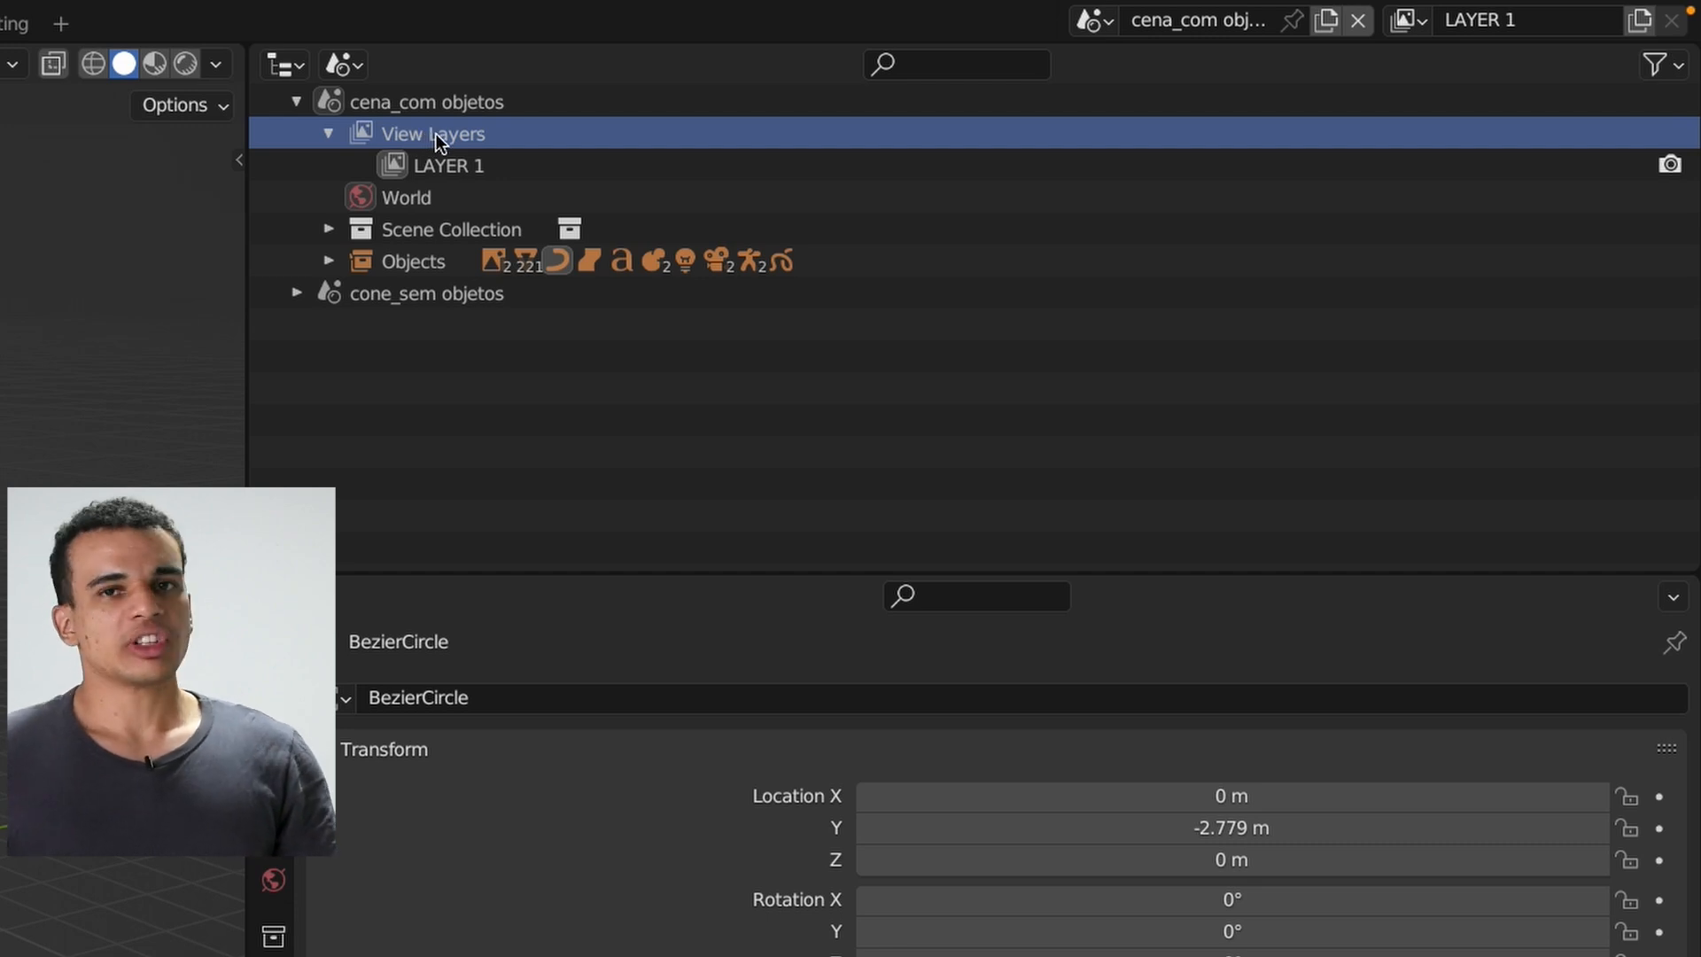
- Add a new view layer to cena_com objetos alongside LAYER 1, using the New option
{"action": "left_click", "coordinate": [437, 168]}
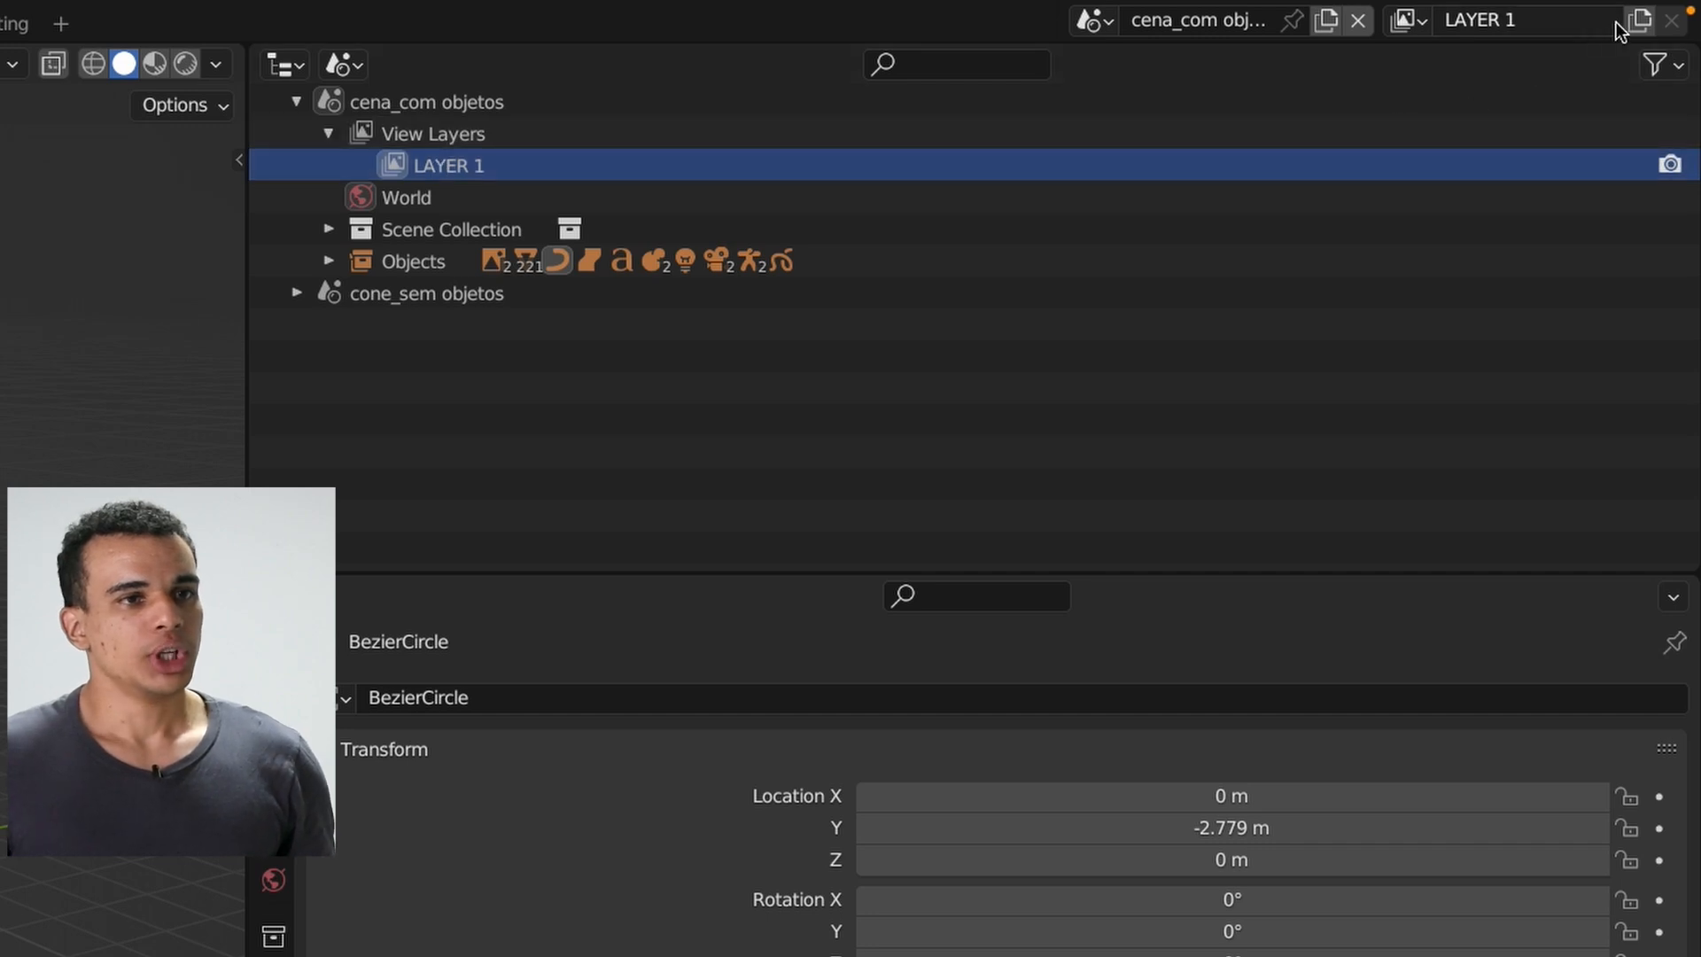
{"action": "left_click", "coordinate": [1640, 20]}
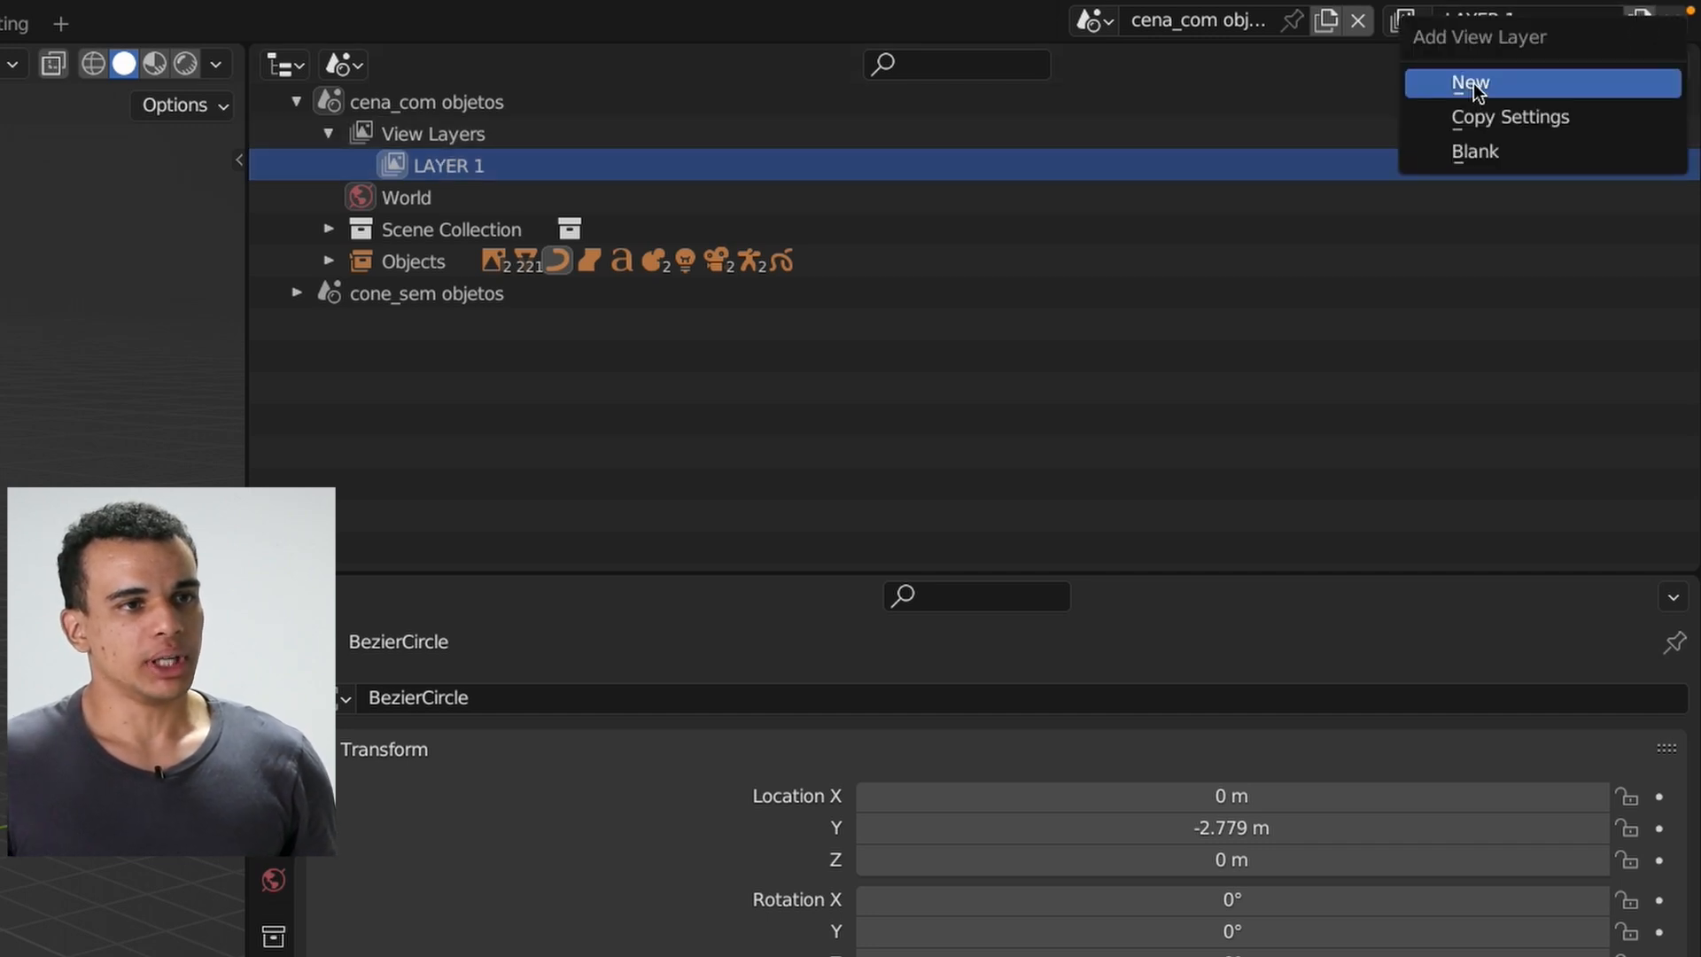
{"action": "left_click", "coordinate": [1471, 83]}
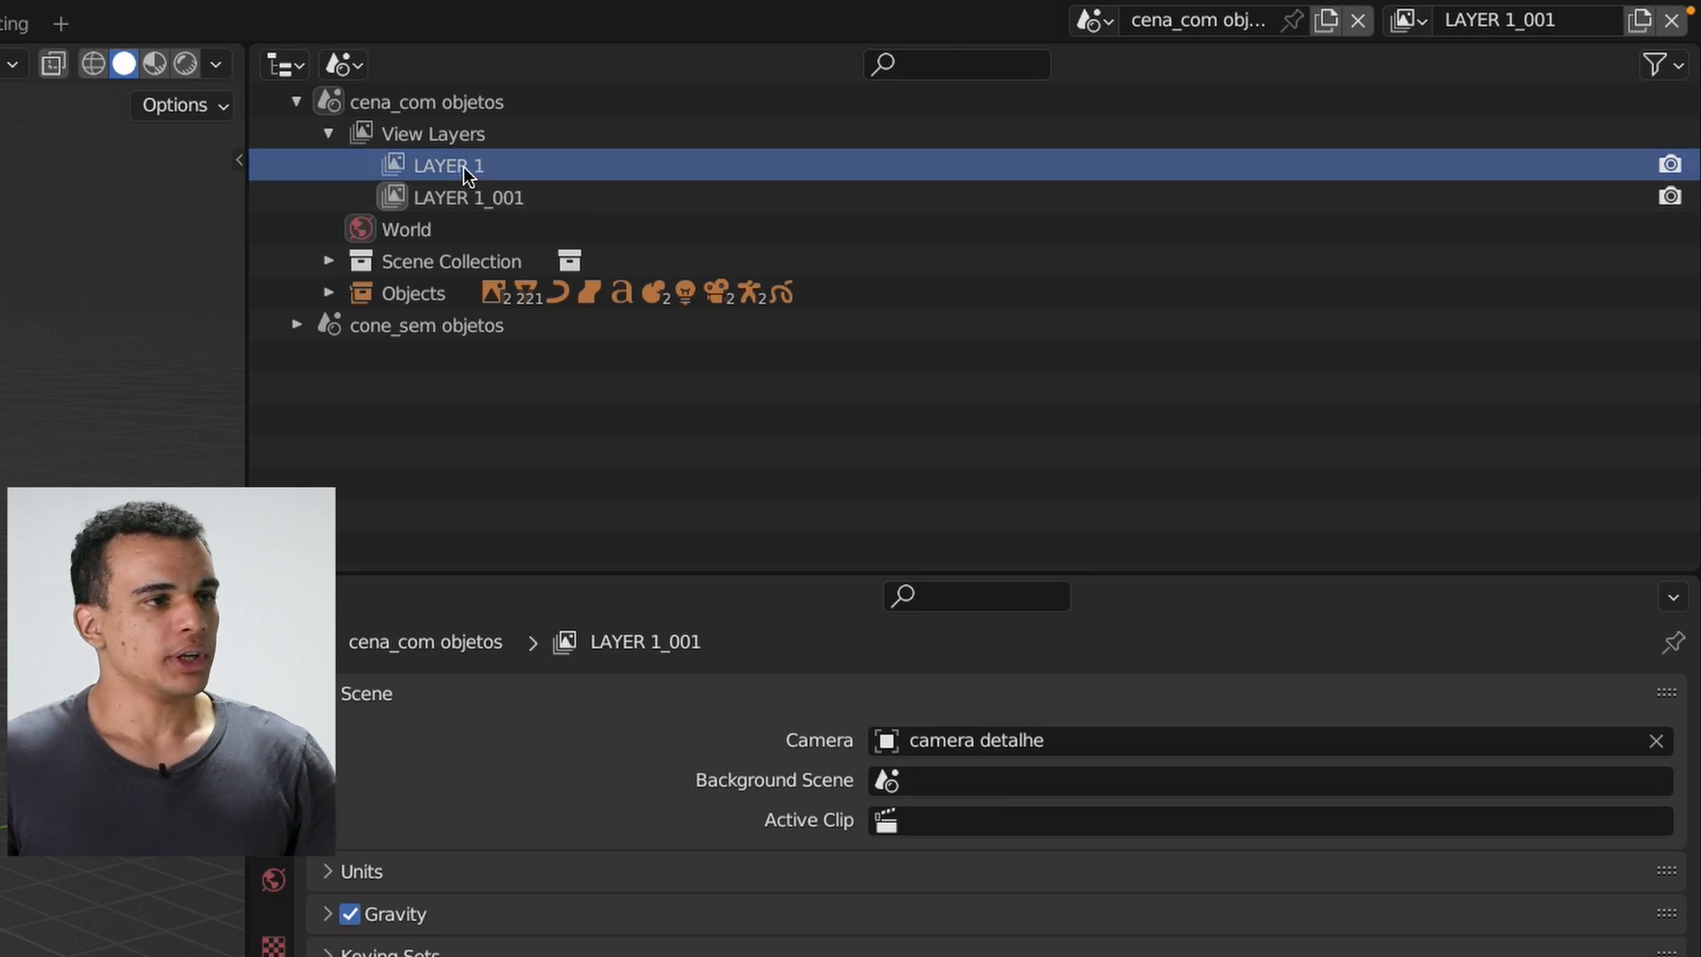
- Rename the view layer LAYER 1_001 to "CAMADA DE VISUALIZAÇÃO 2" in the Outliner
{"action": "left_click", "coordinate": [466, 196]}
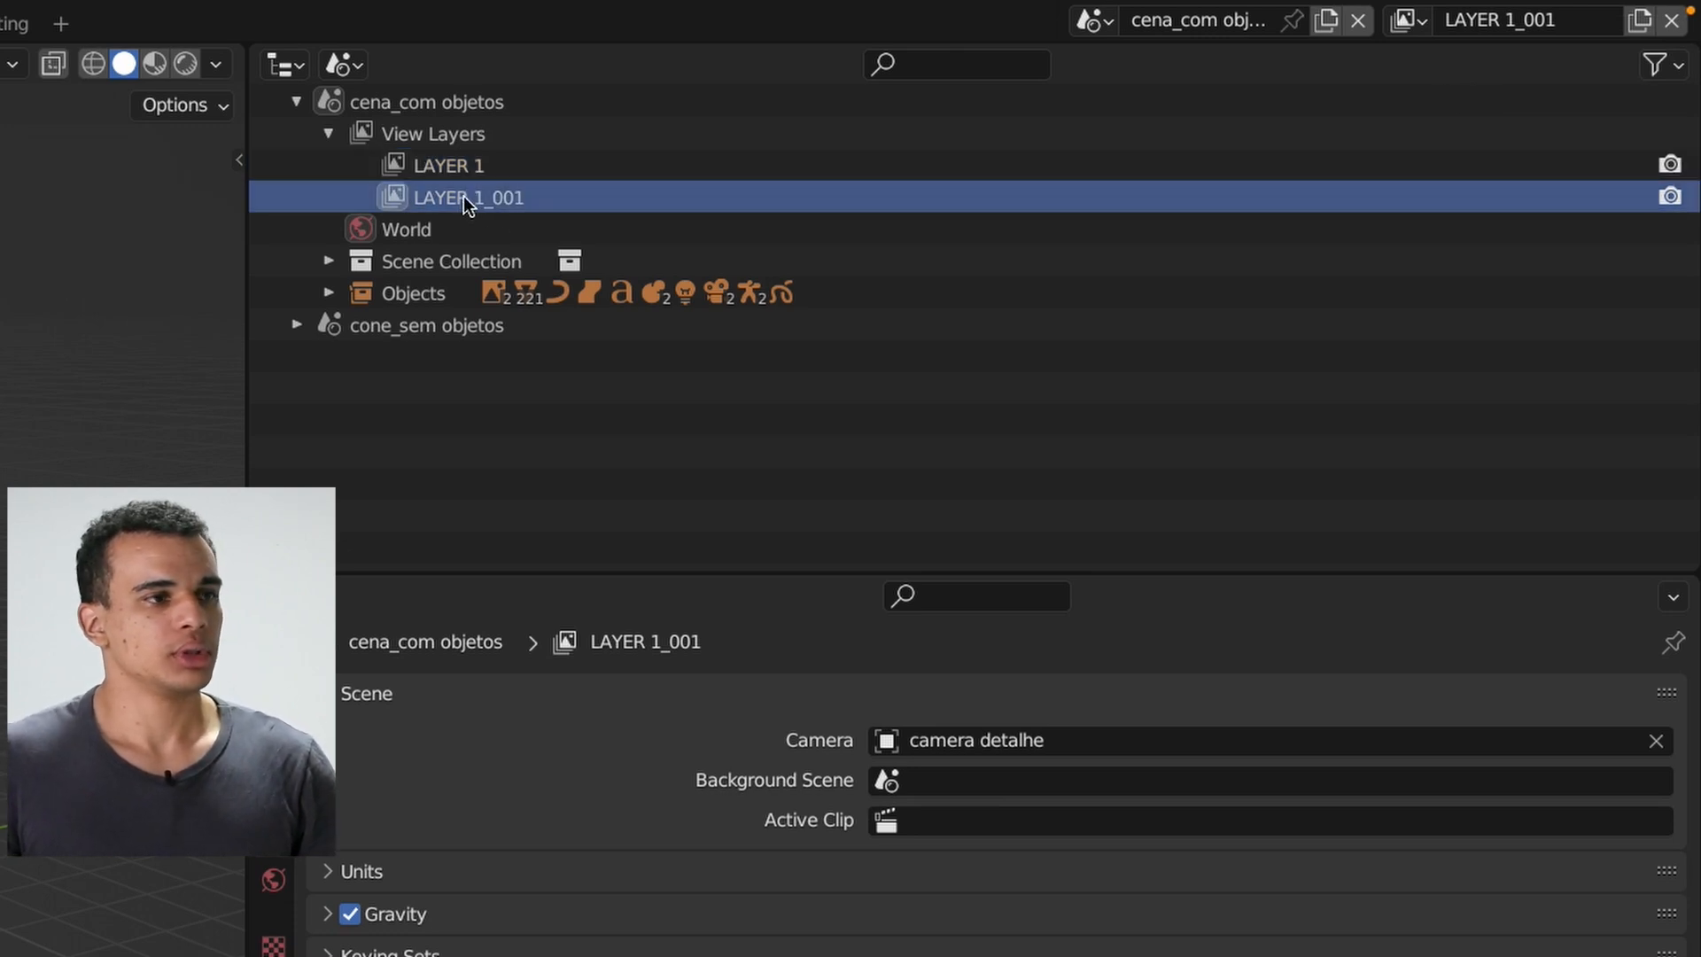
{"action": "double_click", "coordinate": [480, 195]}
{"action": "left_click", "coordinate": [574, 198]}
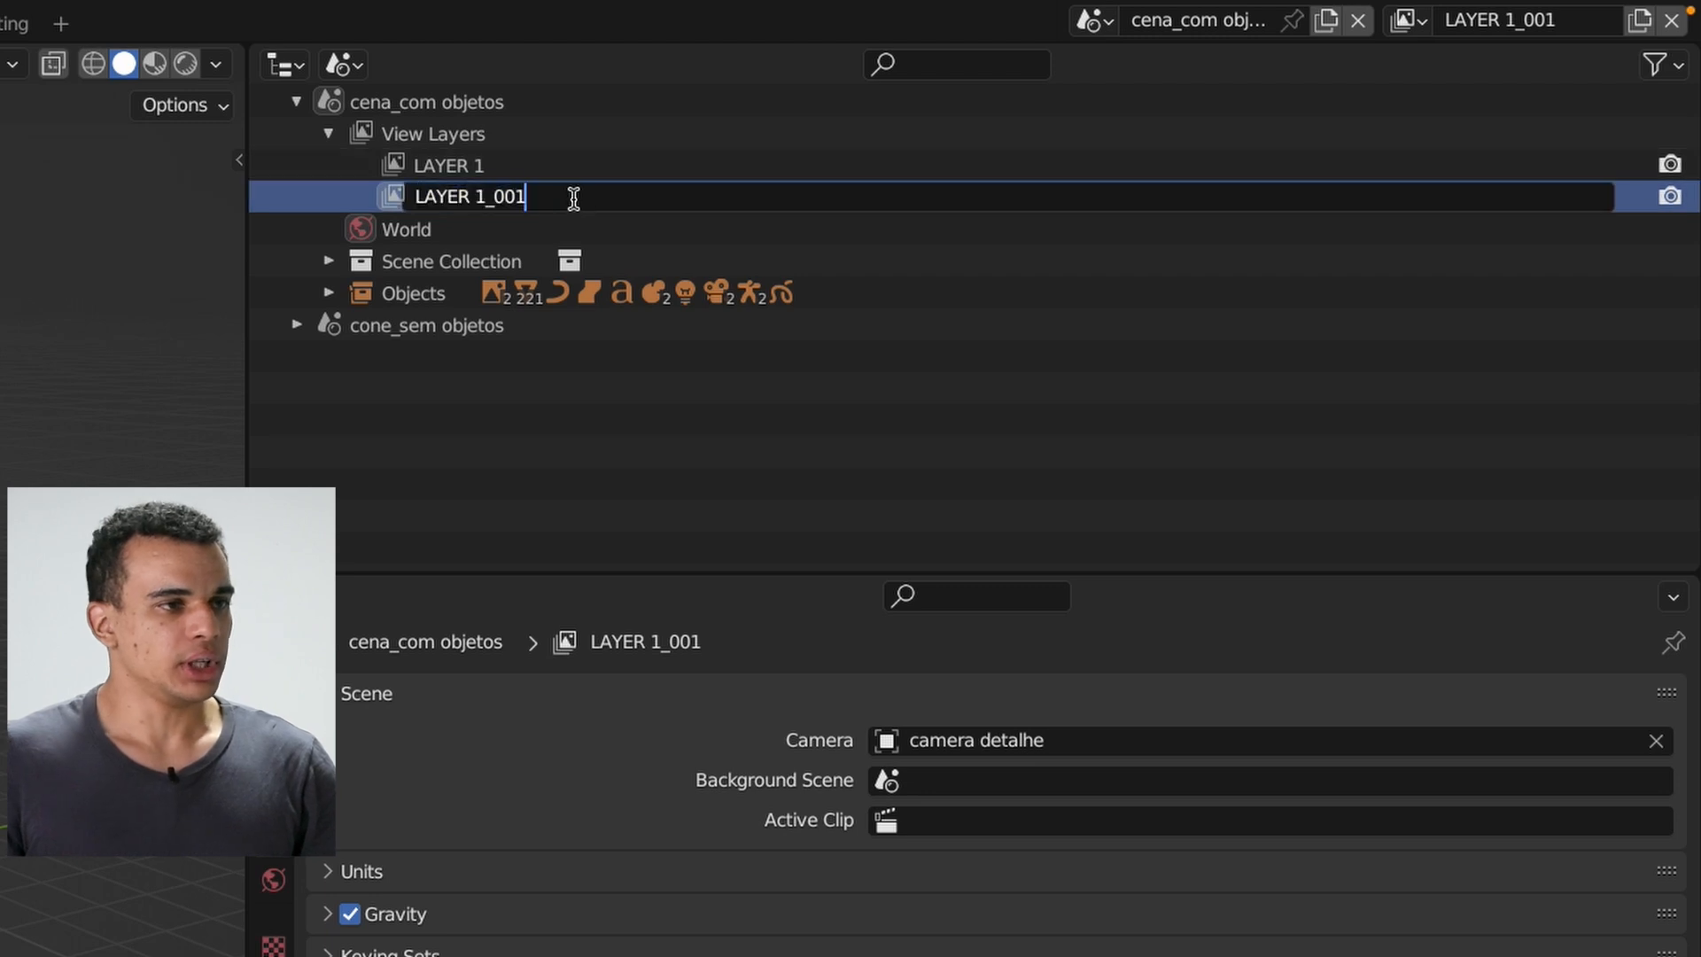
{"action": "key", "text": "BackSpace"}
{"action": "key", "text": "BackSpace"}
{"action": "key", "text": "BackSpace"}
{"action": "key", "text": "BackSpace"}
{"action": "key", "text": "BackSpace"}
{"action": "type", "text": "2"}
{"action": "key", "text": "ctrl+a"}
{"action": "type", "text": "cam"}
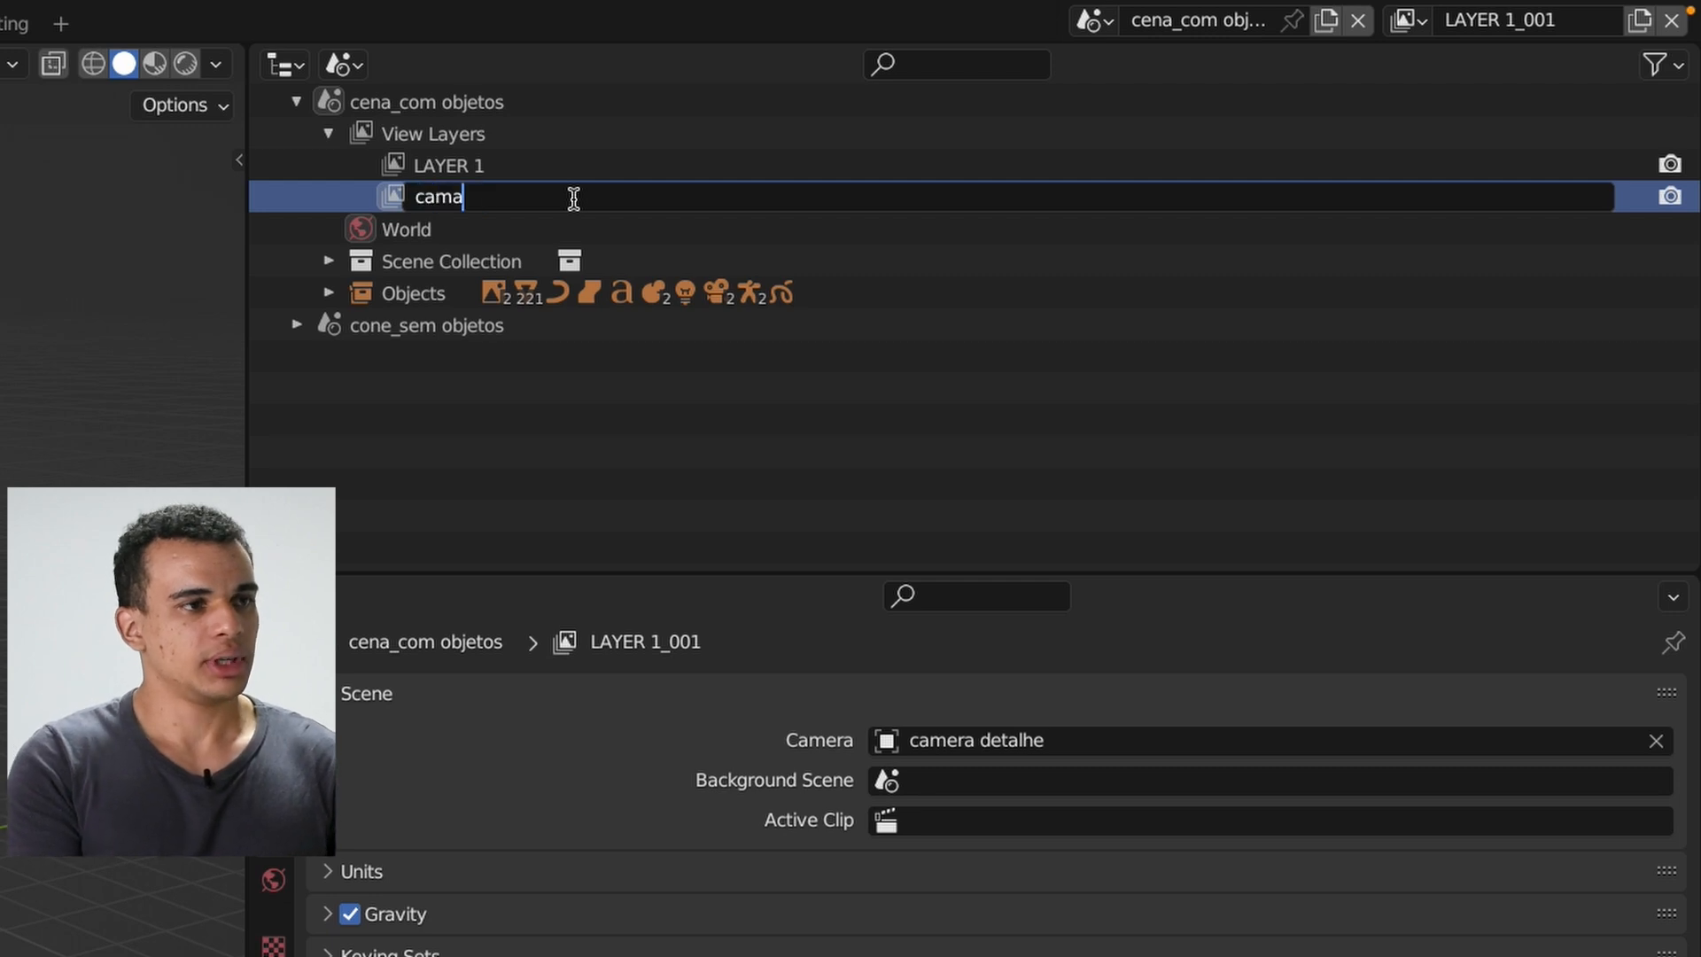
{"action": "key", "text": "BackSpace"}
{"action": "key", "text": "BackSpace"}
{"action": "key", "text": "BackSpace"}
{"action": "type", "text": "CAMADA"}
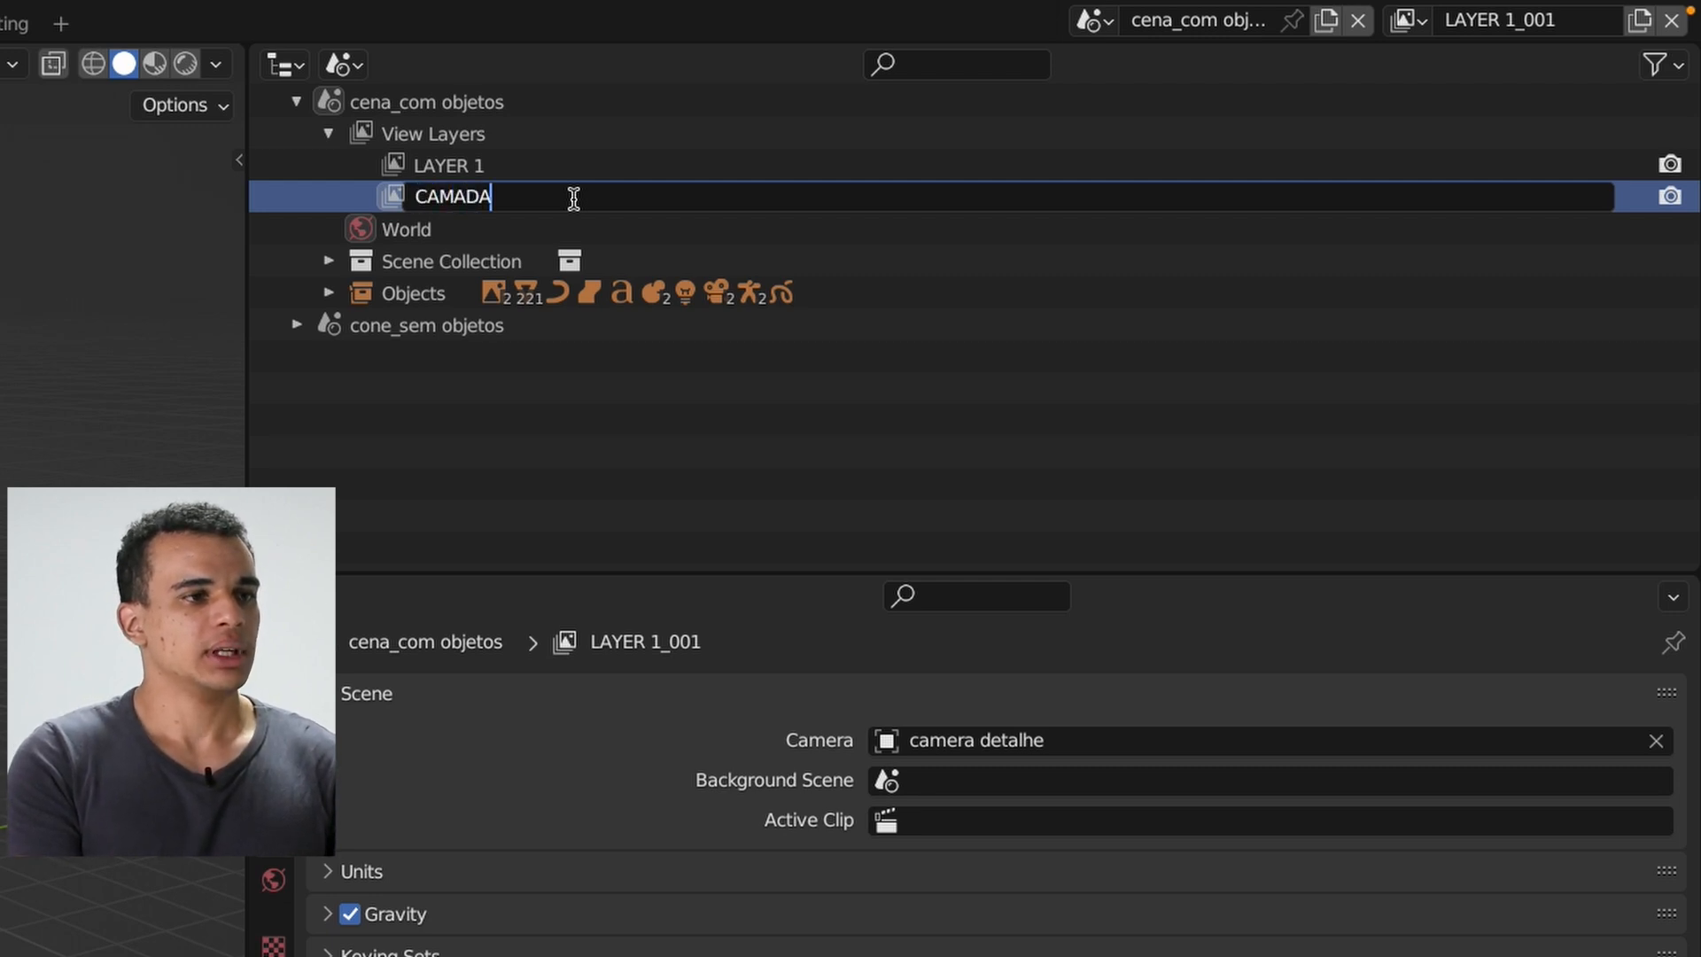
{"action": "type", "text": " DE VISU"}
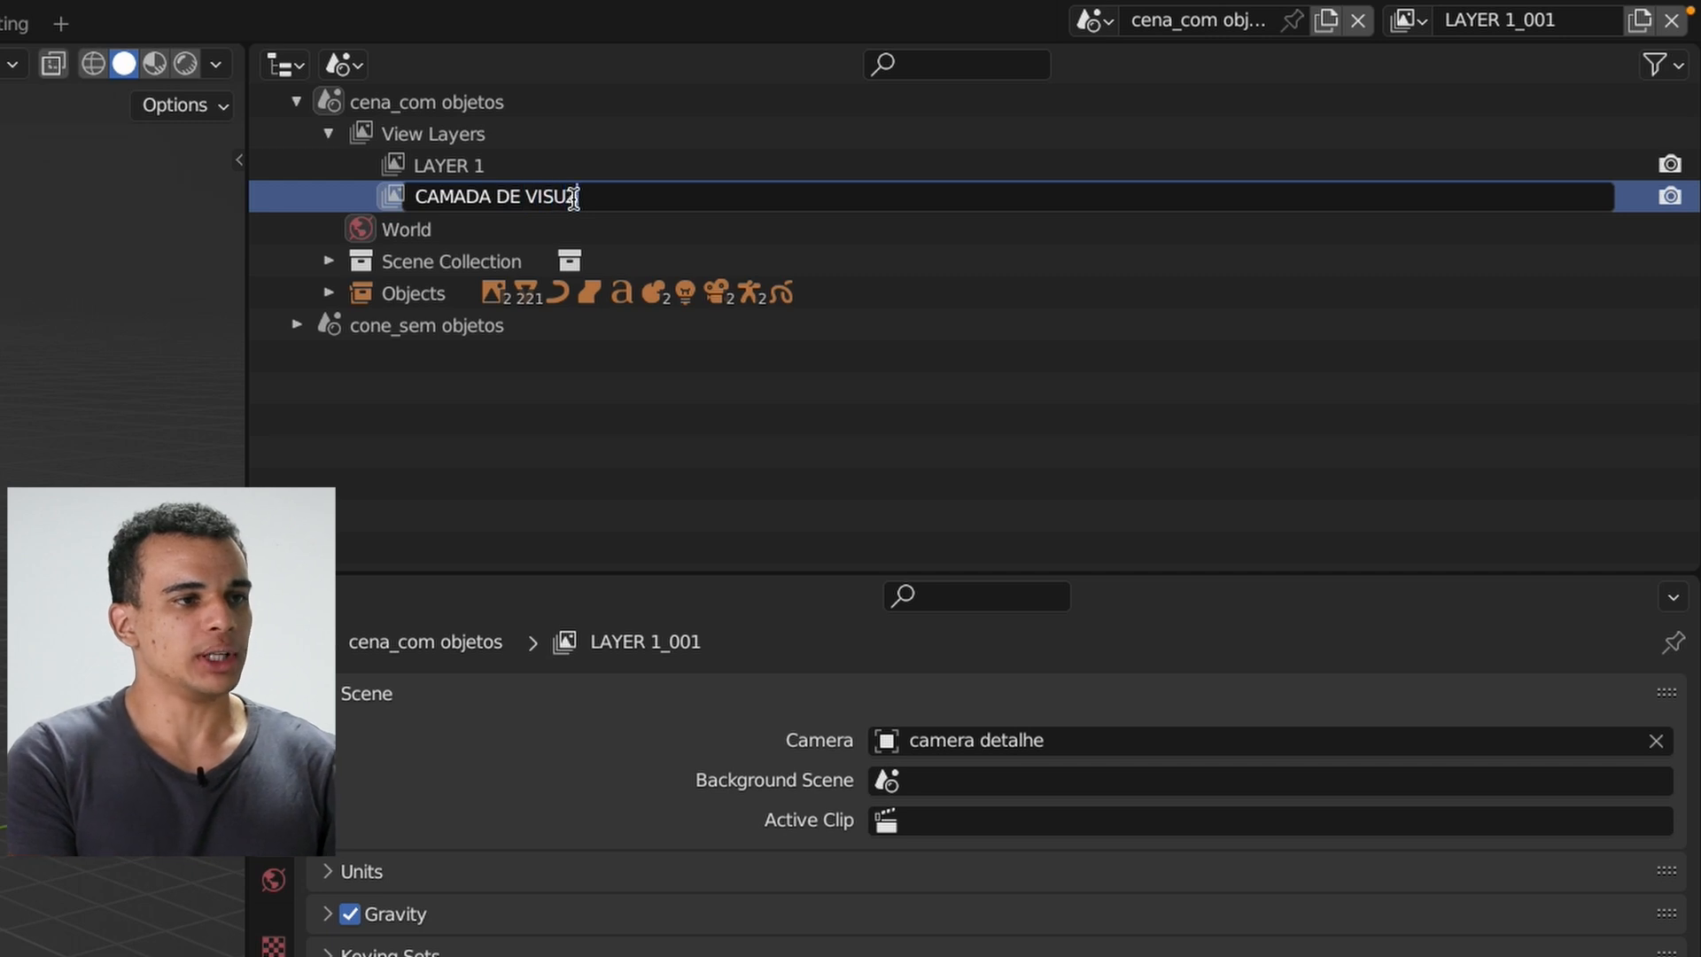
{"action": "type", "text": "ALIZA"}
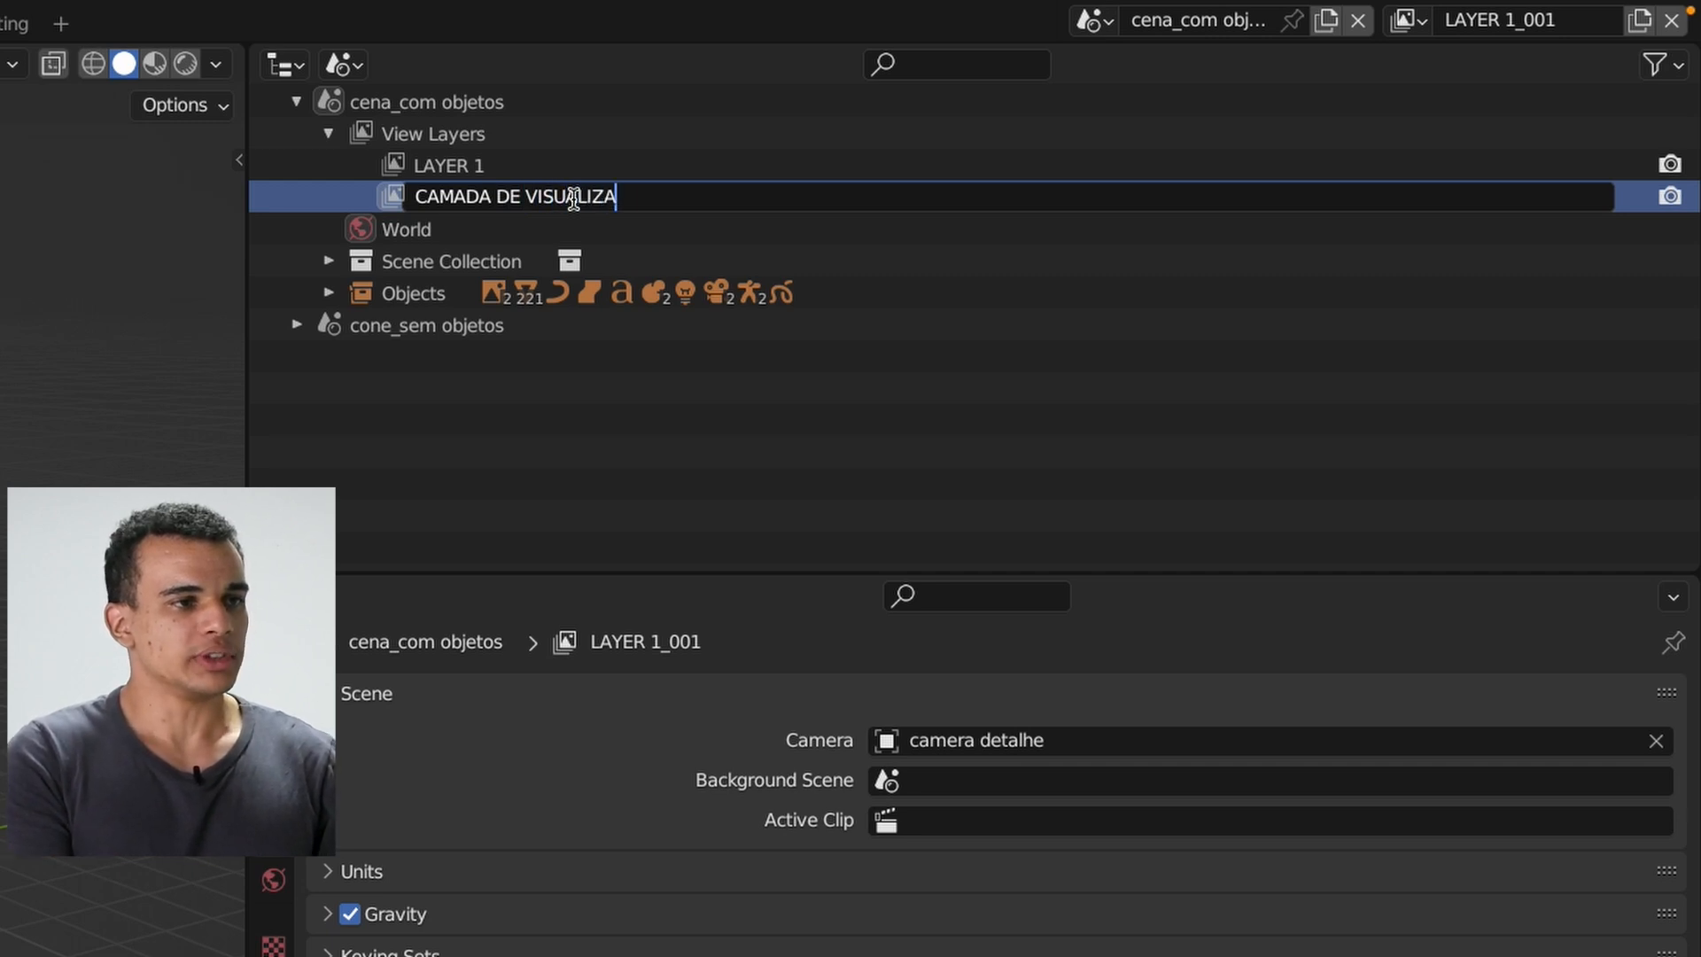
{"action": "type", "text": "ÇÃO 2"}
{"action": "key", "text": "Return"}
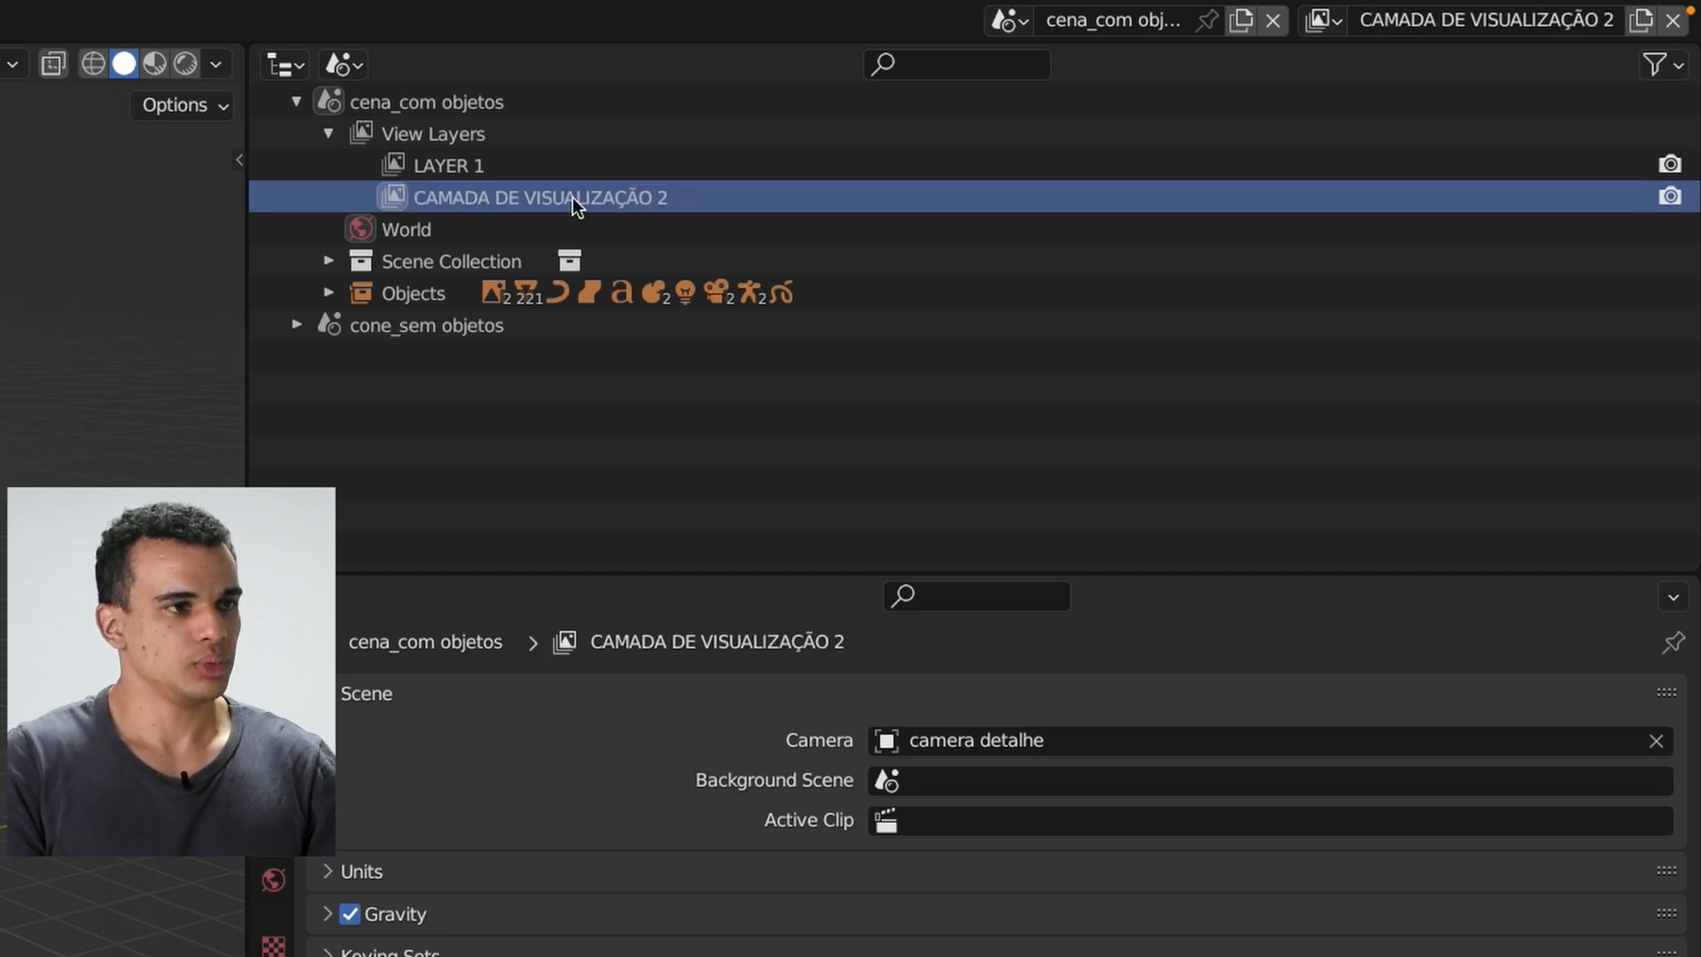
- Rename the view layer LAYER 1 to "CAMADA DE VISUALIZAÇÃO 1"
{"action": "double_click", "coordinate": [490, 164]}
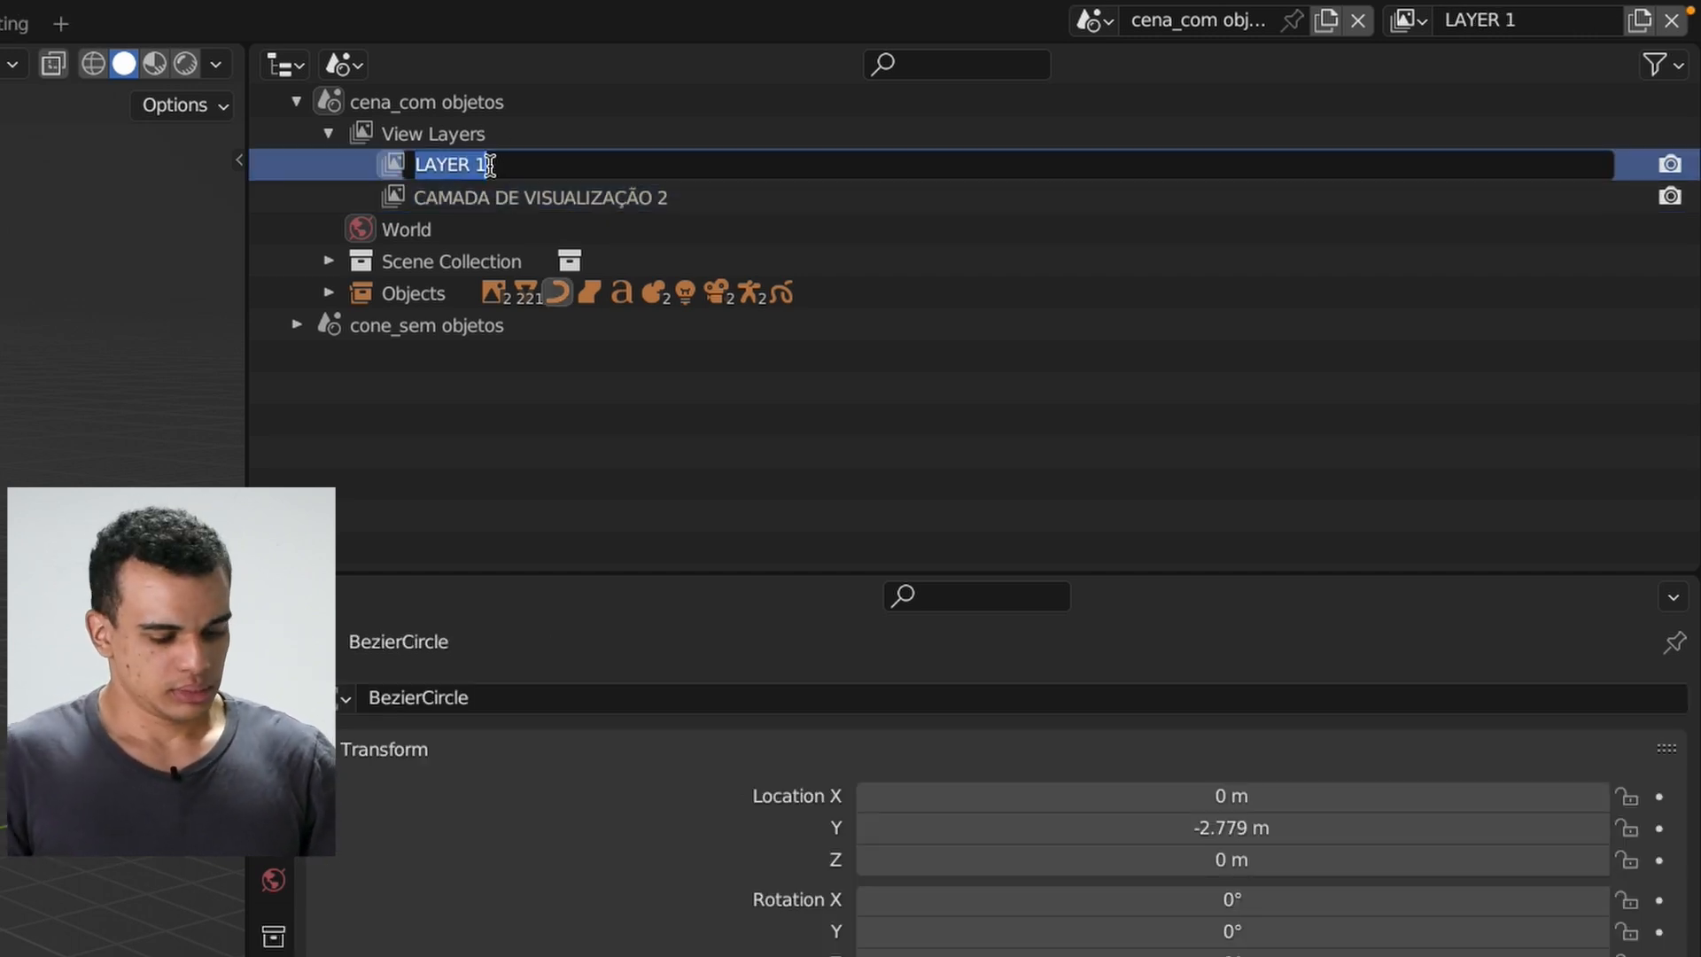
{"action": "type", "text": "CAMADA DE VISUALI"}
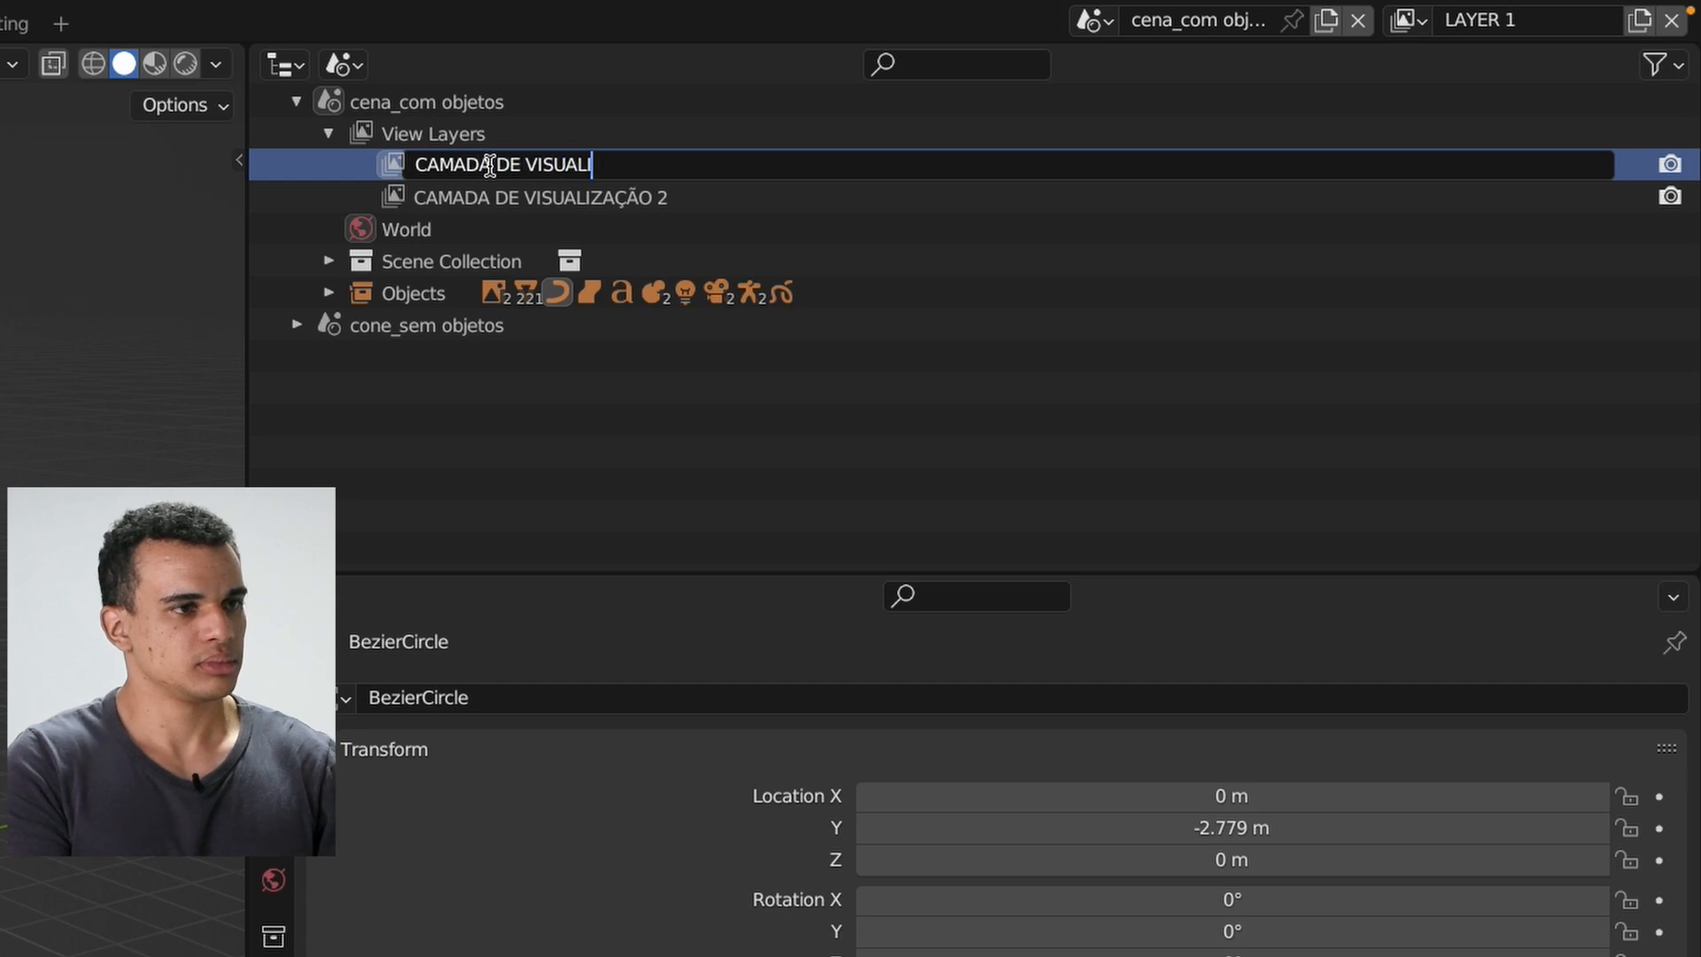
{"action": "type", "text": "ZAÇÃO 1"}
{"action": "key", "text": "Return"}
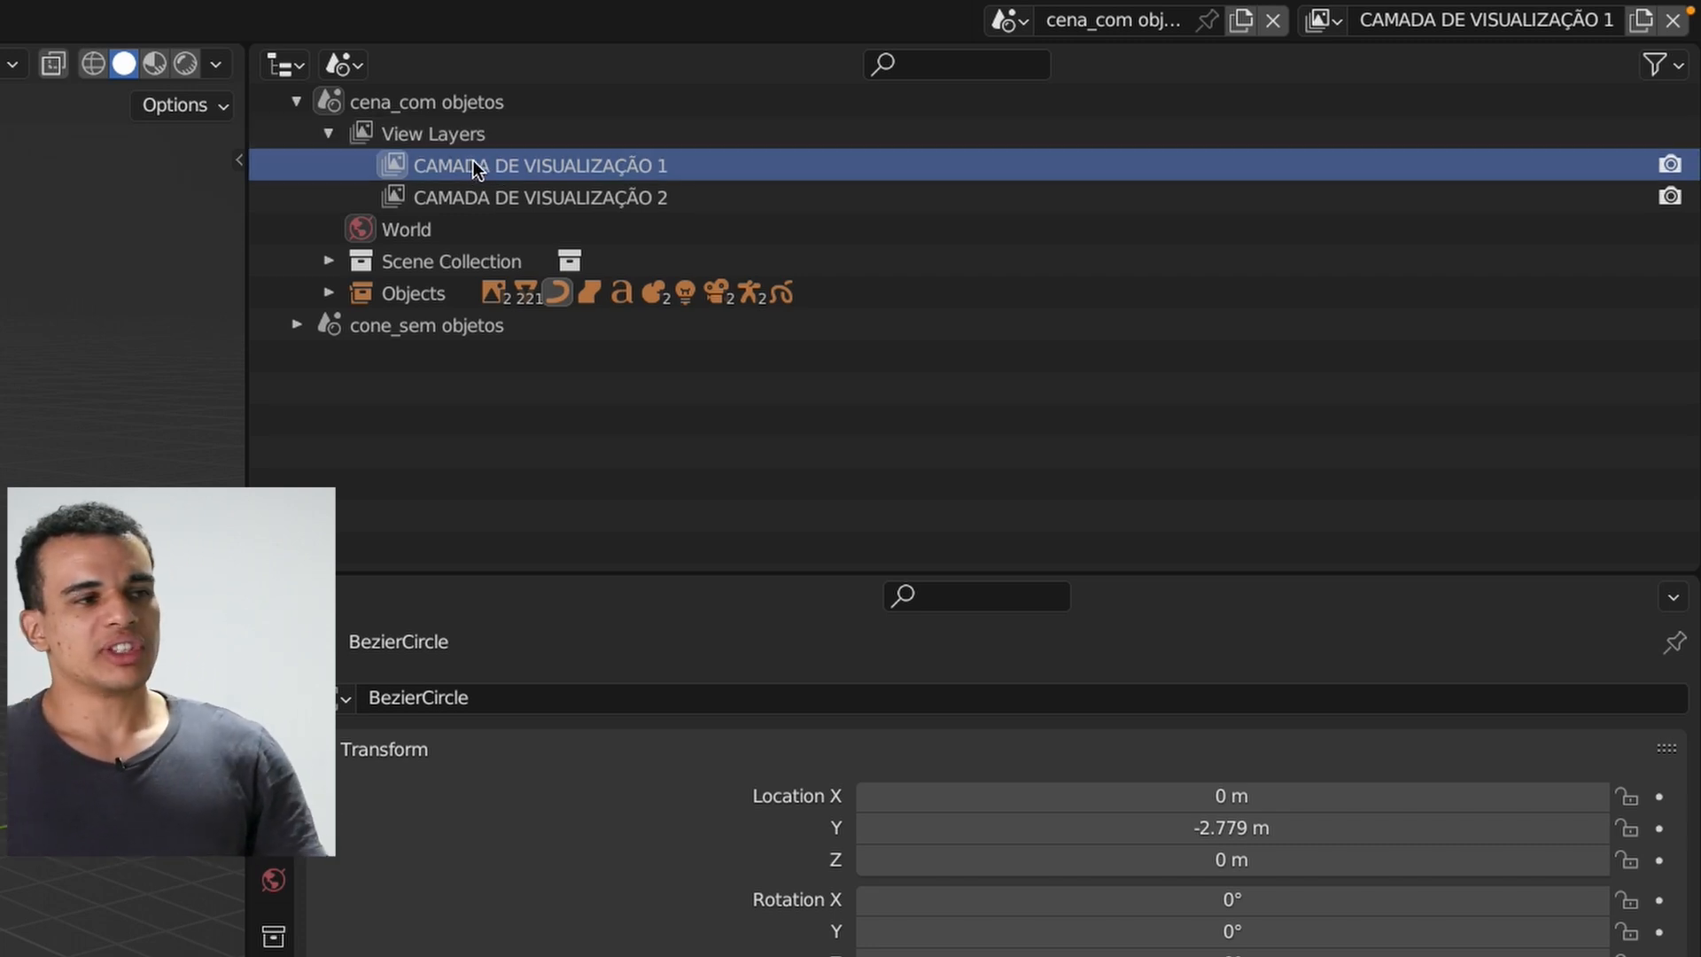
- Alternate between the two view layers, ending on CAMADA DE VISUALIZAÇÃO 1, and set the Outliner's display mode to View Layer
{"action": "left_click", "coordinate": [489, 195]}
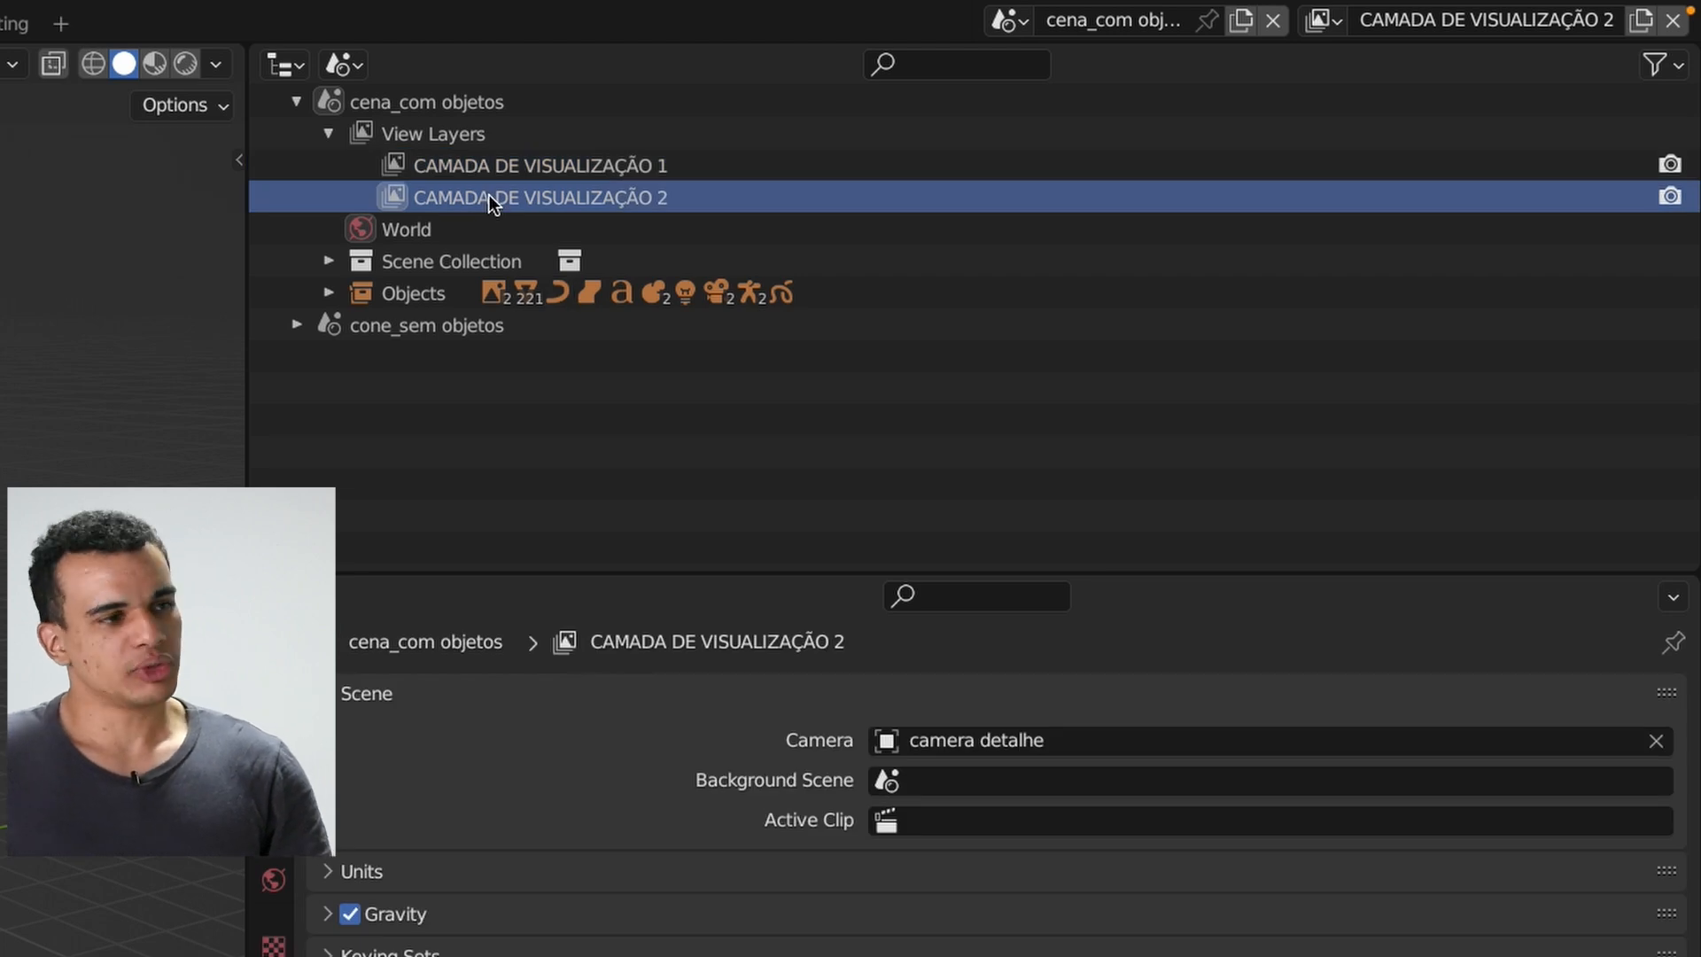
{"action": "left_click", "coordinate": [478, 162]}
{"action": "left_click", "coordinate": [482, 191]}
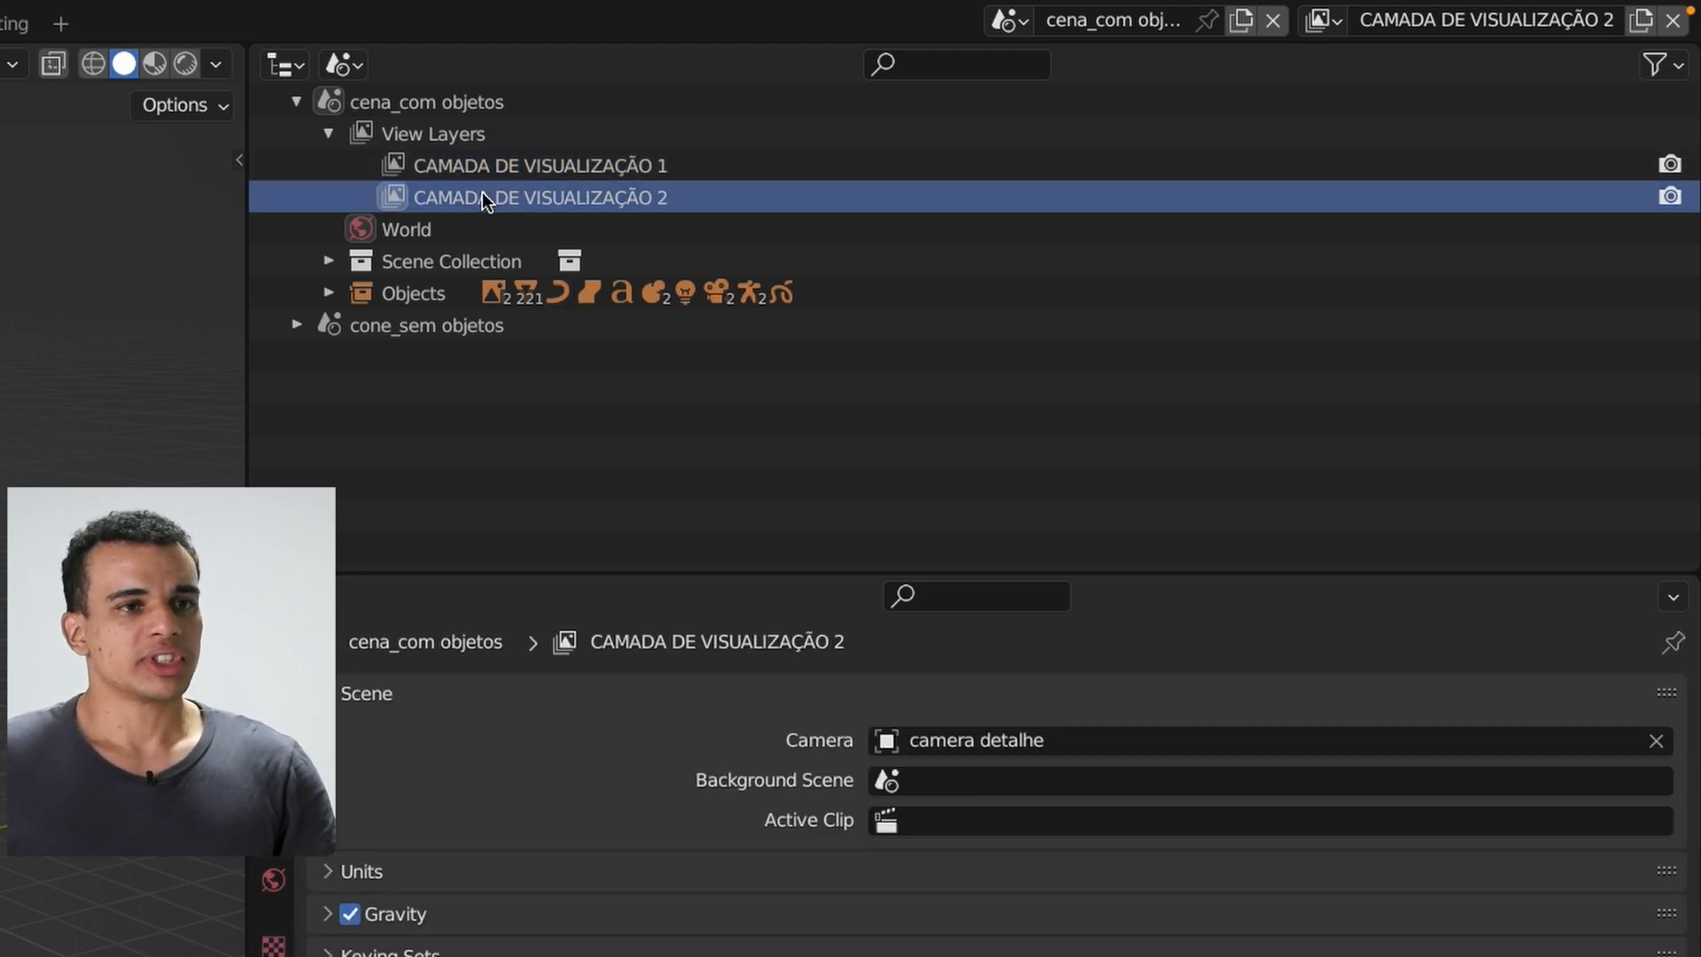
{"action": "left_click", "coordinate": [482, 163]}
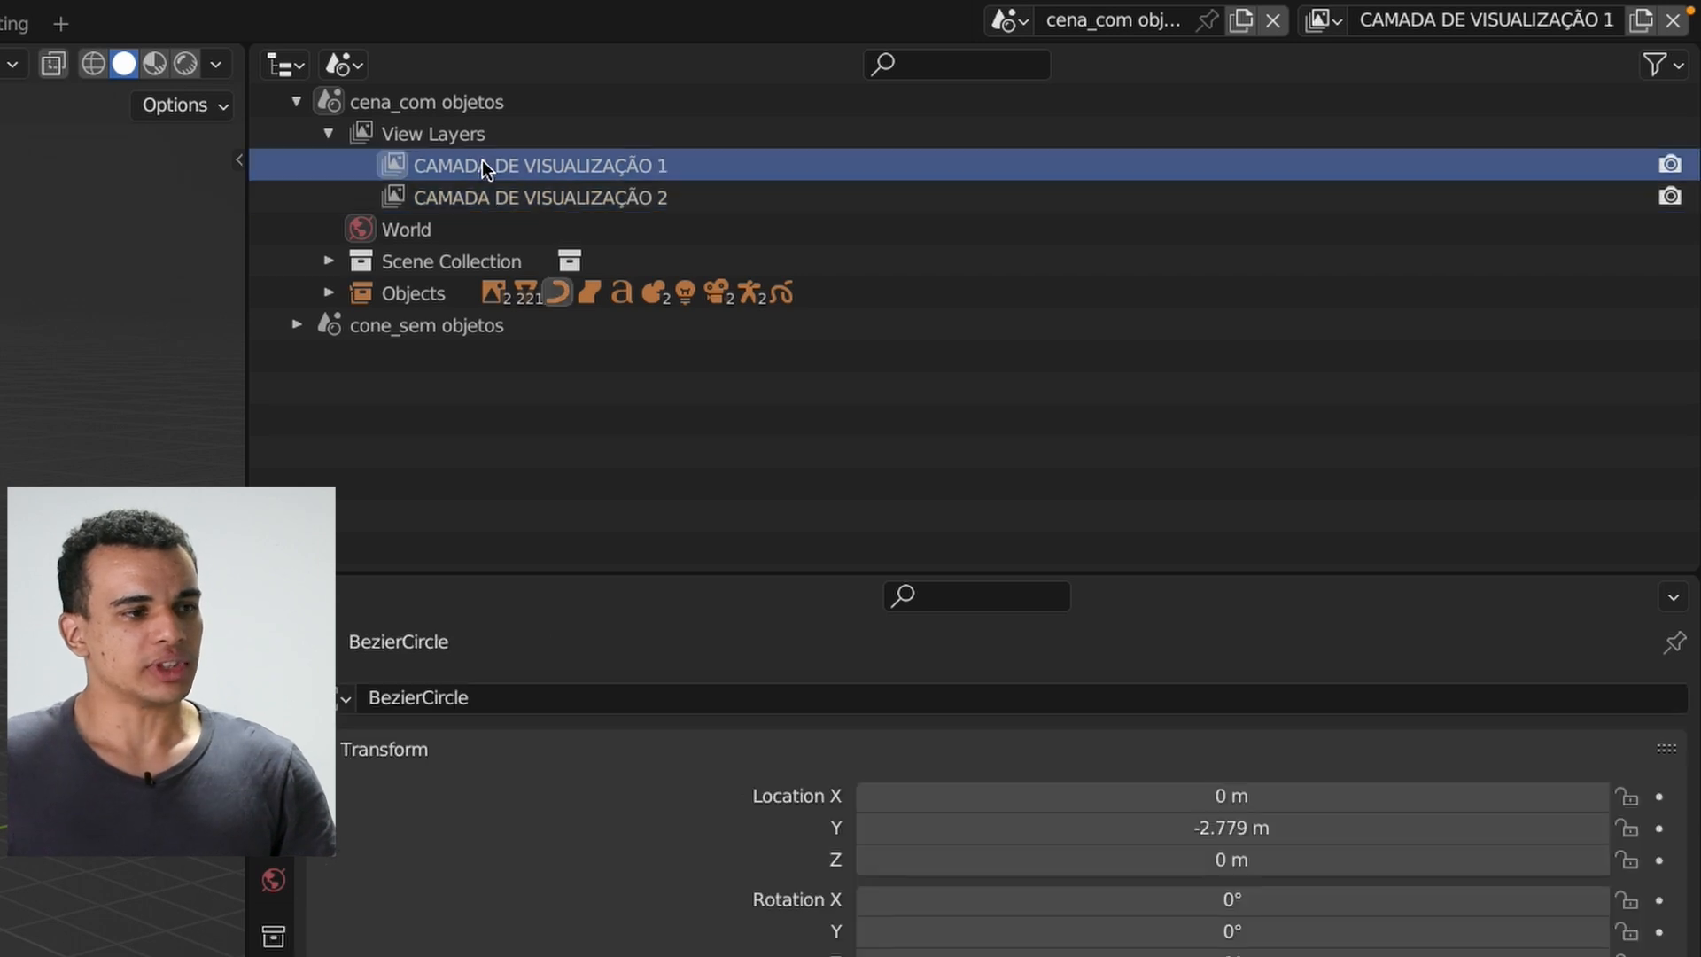
{"action": "left_click", "coordinate": [353, 65]}
{"action": "left_click", "coordinate": [409, 132]}
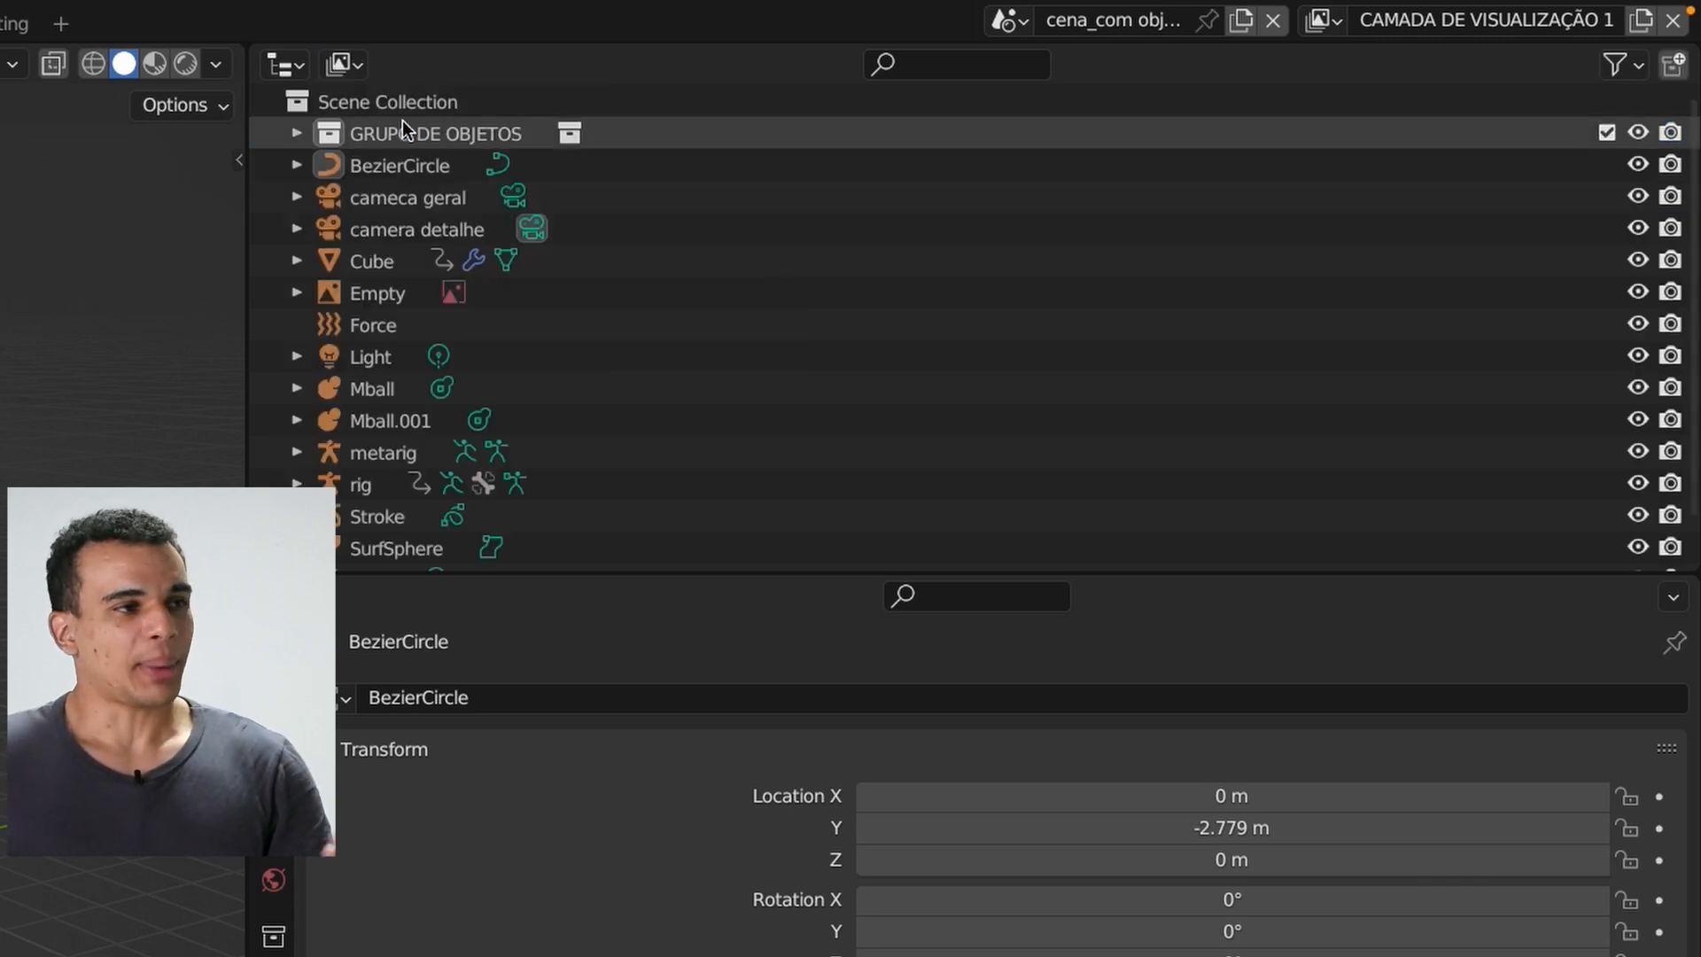
- Move metarig, rig, Stroke, SurfSphere, Text and BezierCircle into a new collection named "GRUPO DE VETORES"
{"action": "left_click", "coordinate": [381, 452]}
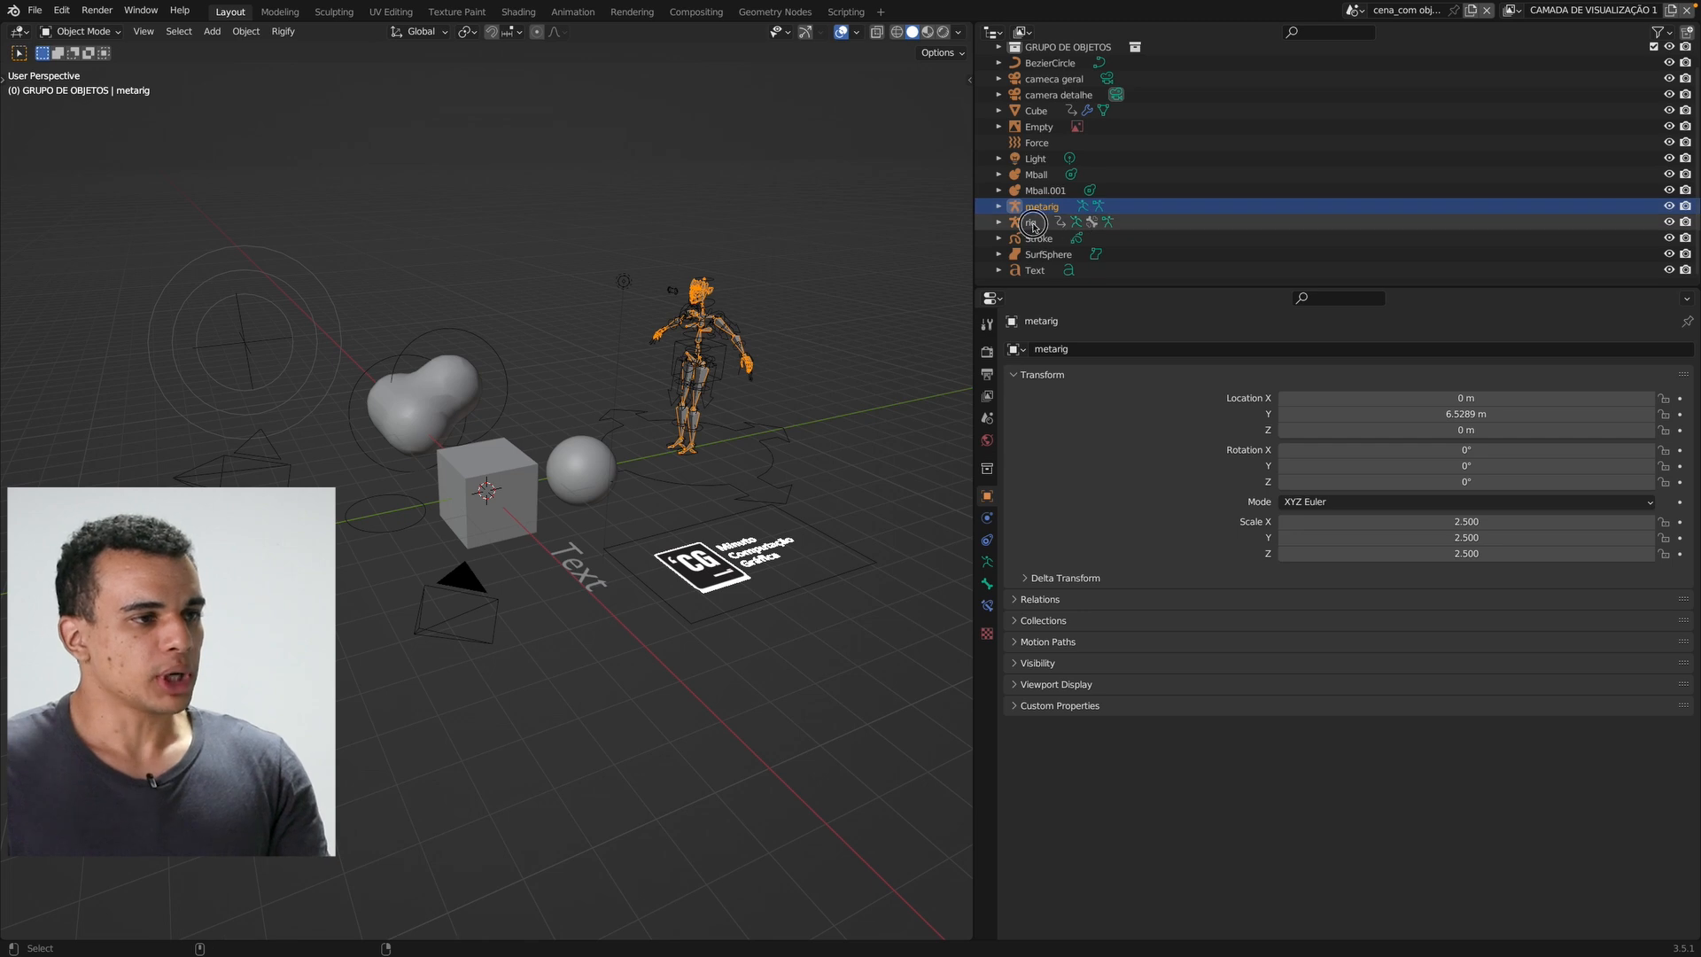
{"action": "left_click", "coordinate": [1033, 225], "text": "ctrl"}
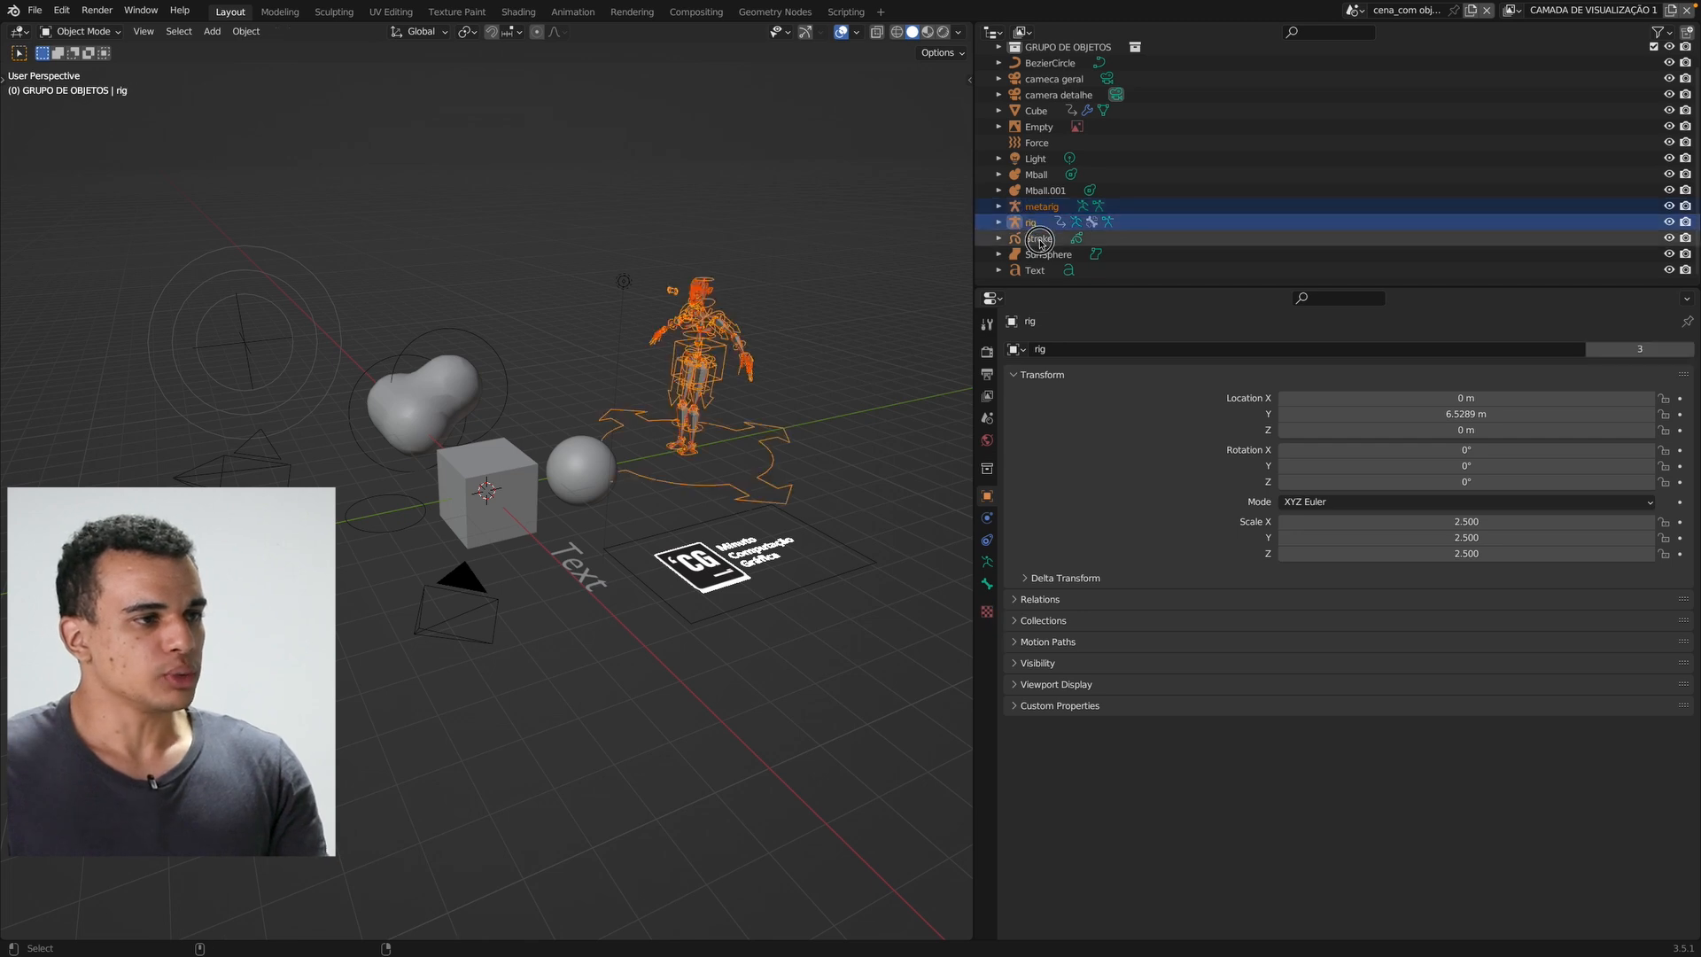
{"action": "left_click", "coordinate": [1036, 239], "text": "ctrl"}
{"action": "left_click", "coordinate": [1037, 255], "text": "ctrl"}
{"action": "left_click", "coordinate": [1039, 269], "text": "ctrl"}
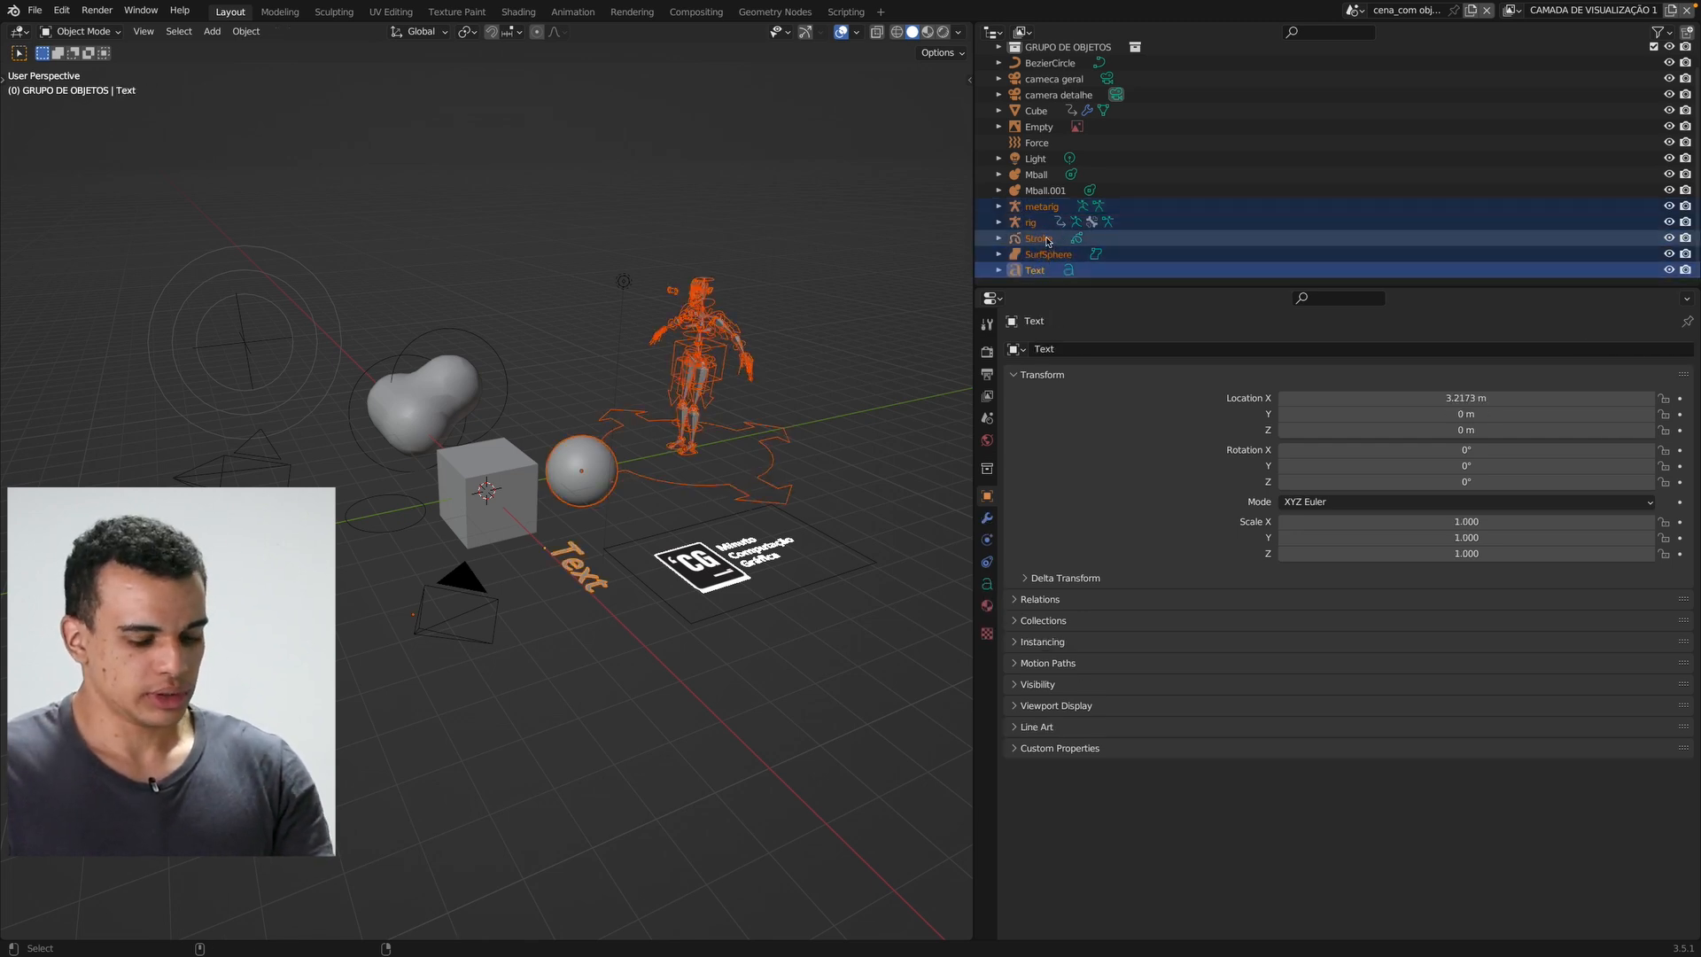
{"action": "key", "text": "m"}
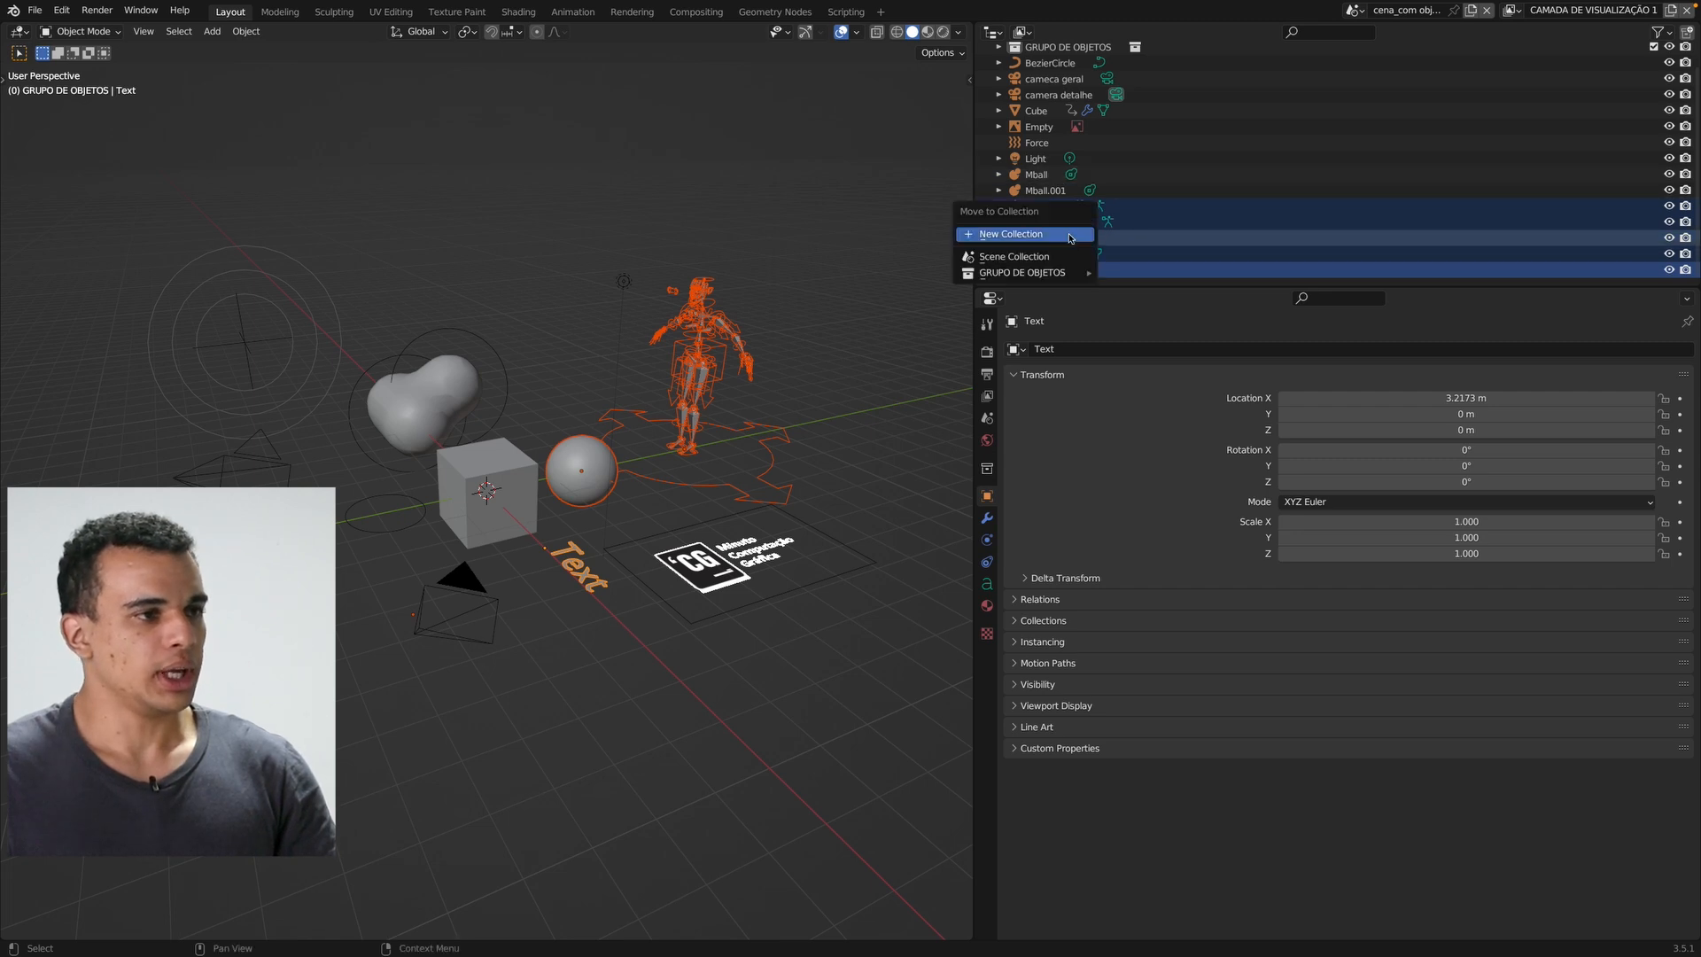
{"action": "left_click", "coordinate": [1053, 235]}
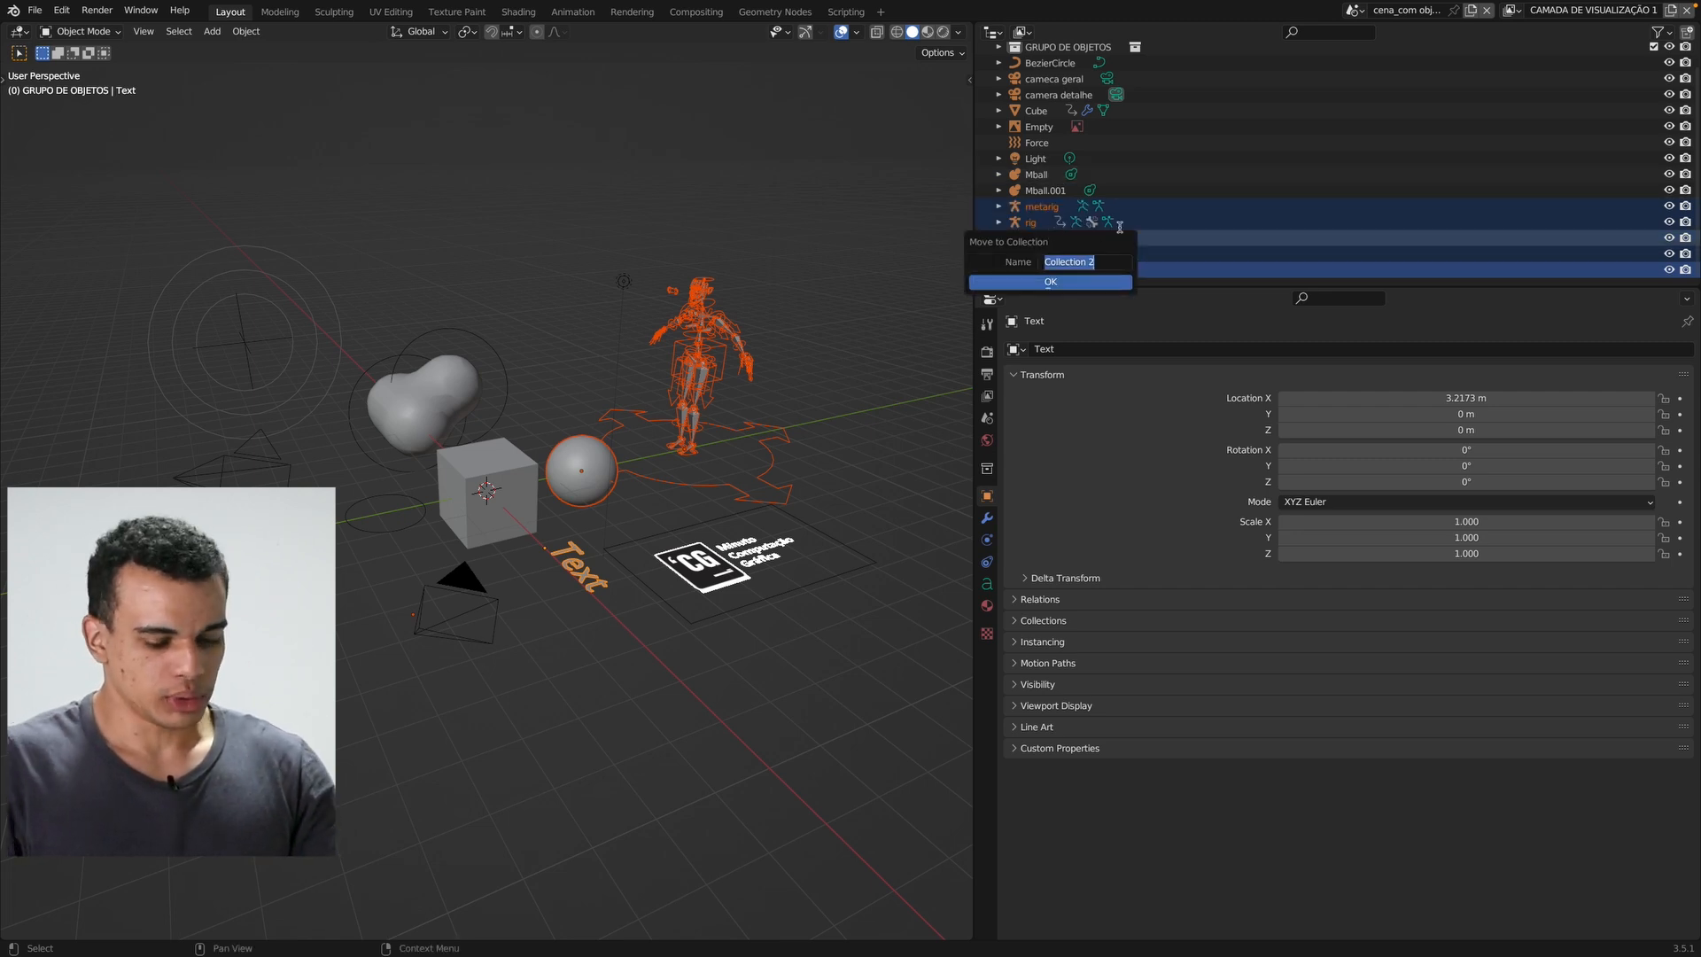
{"action": "type", "text": "G"}
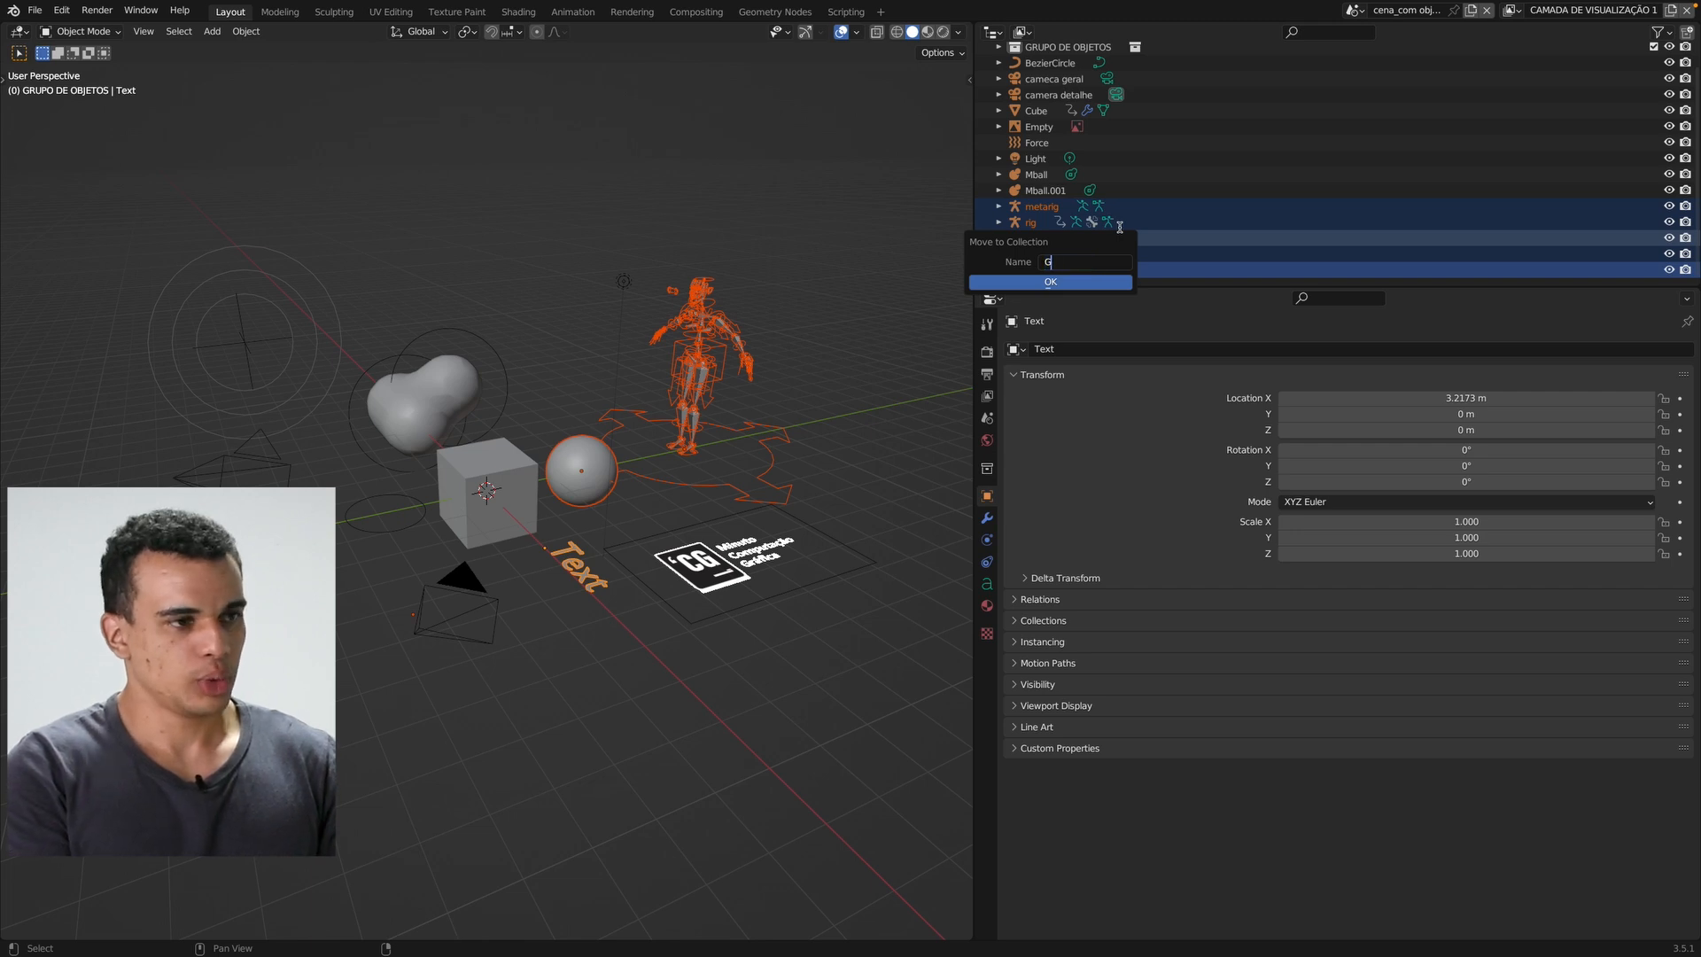
{"action": "type", "text": "RUPO DE VETORES"}
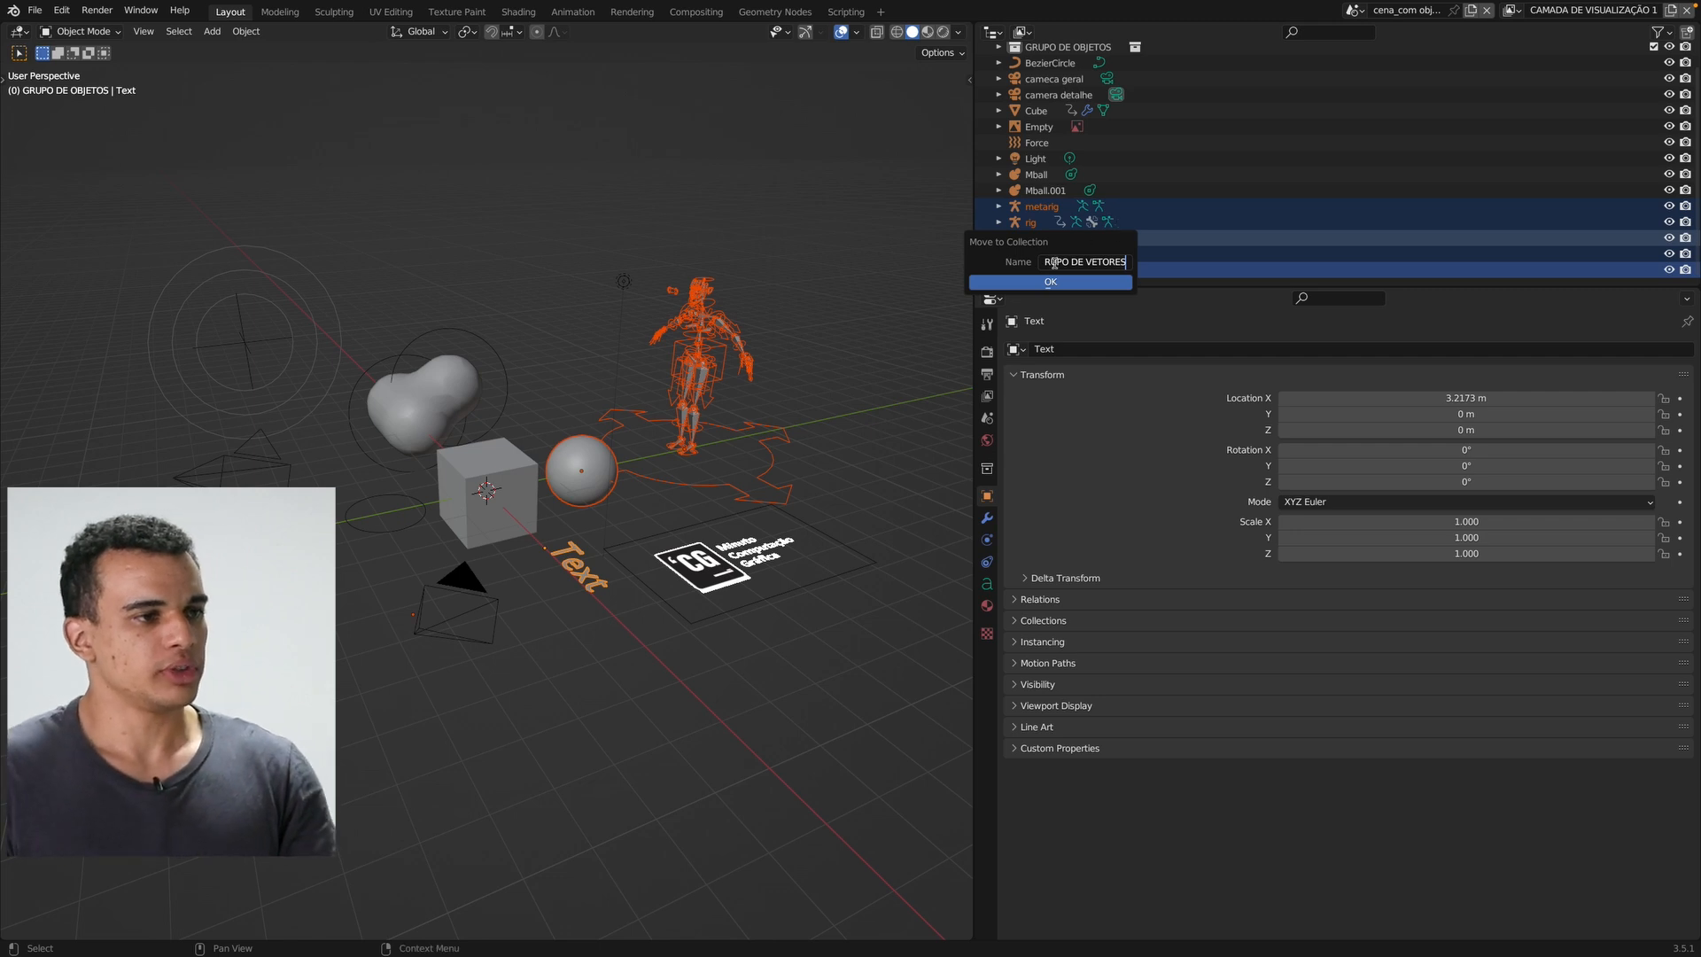
{"action": "key", "text": "Return"}
{"action": "key", "text": "Return"}
- Move both cameras, the Empty and the Light into a new collection named "GRUPO DE CENÁRIO"
{"action": "left_click_drag", "start_coordinate": [1058, 100], "coordinate": [1066, 83]}
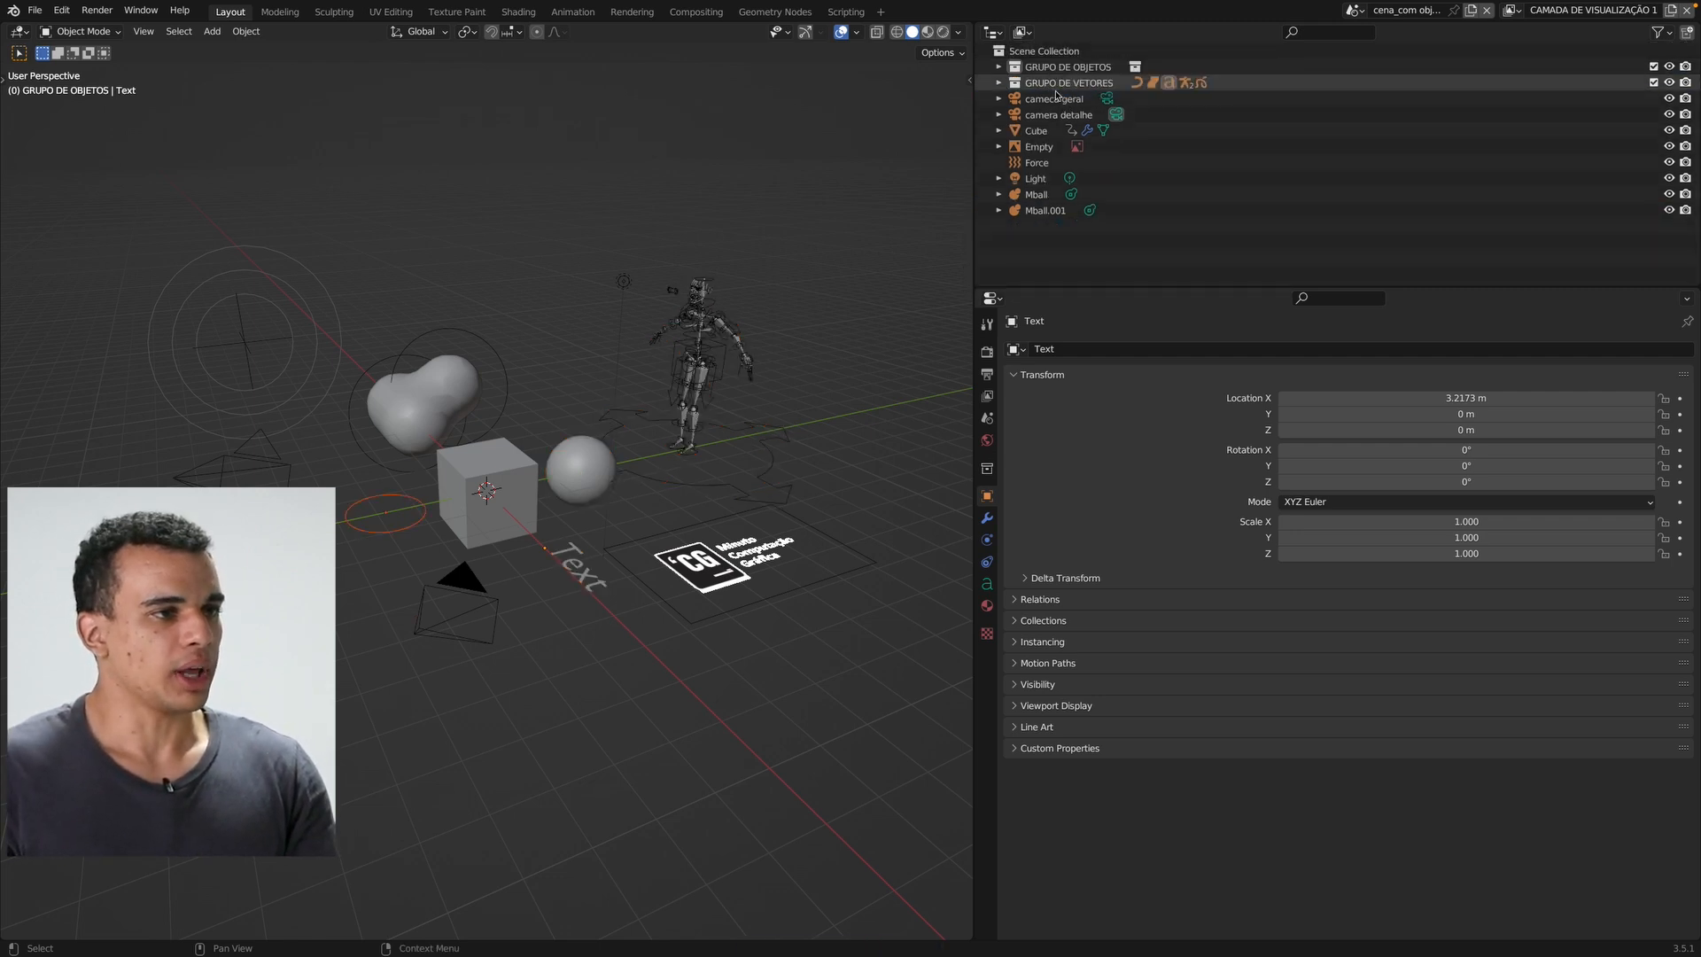
{"action": "key", "text": "m"}
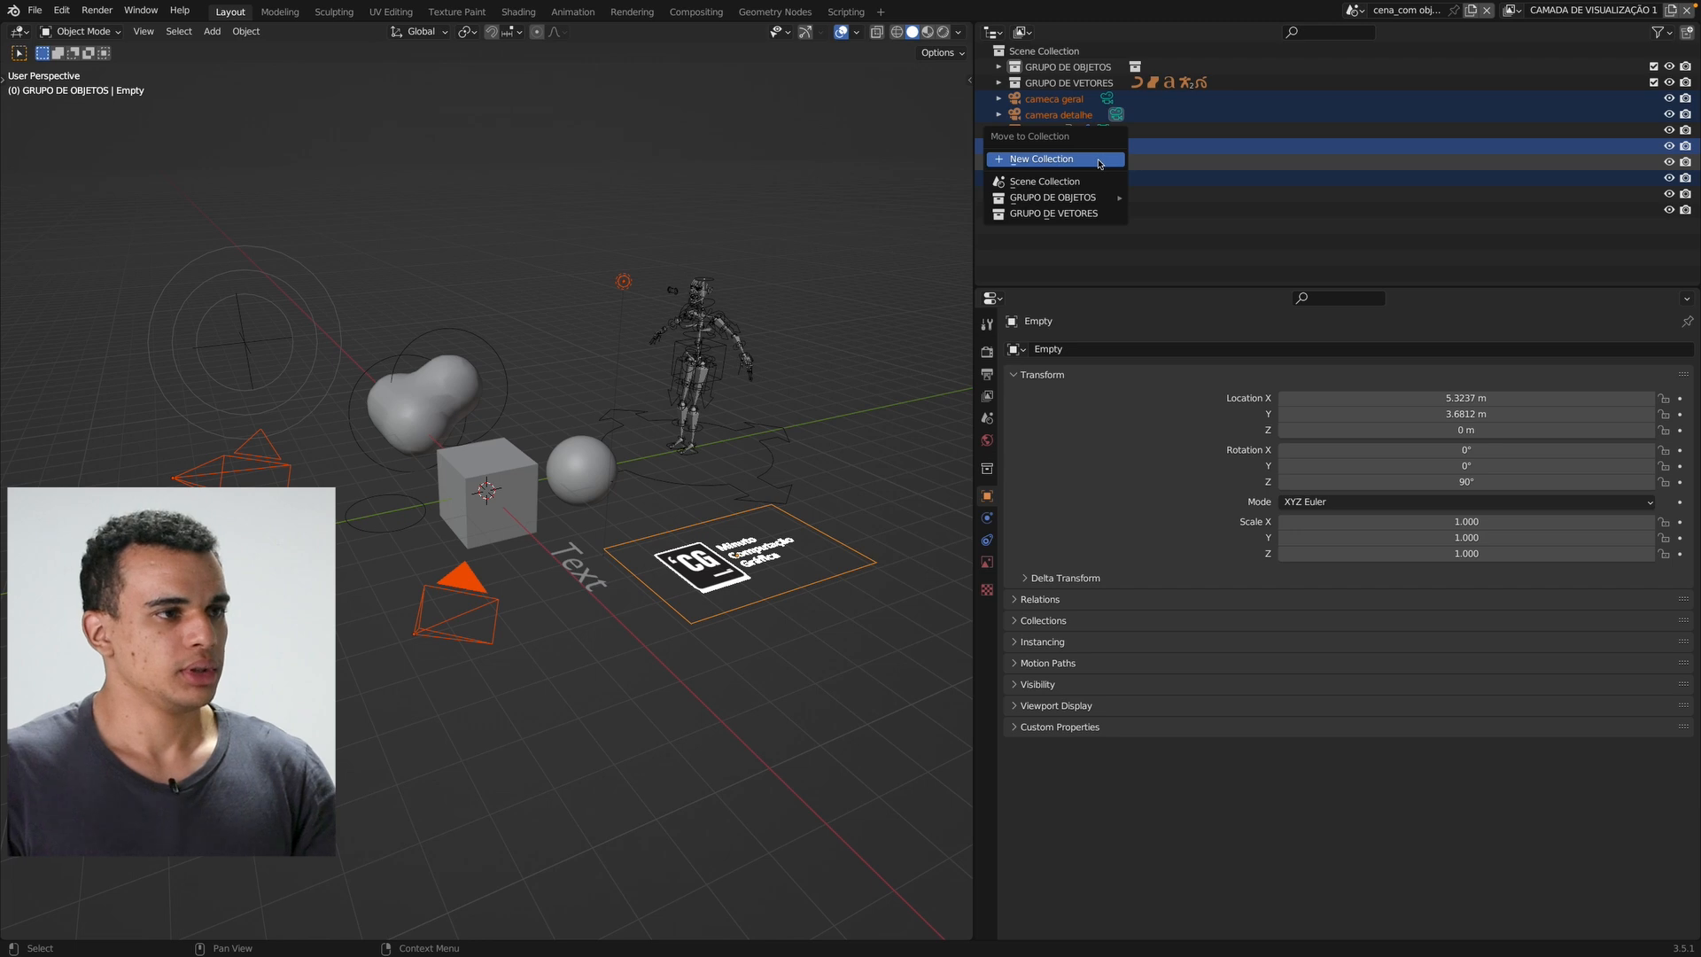
{"action": "left_click", "coordinate": [1098, 159]}
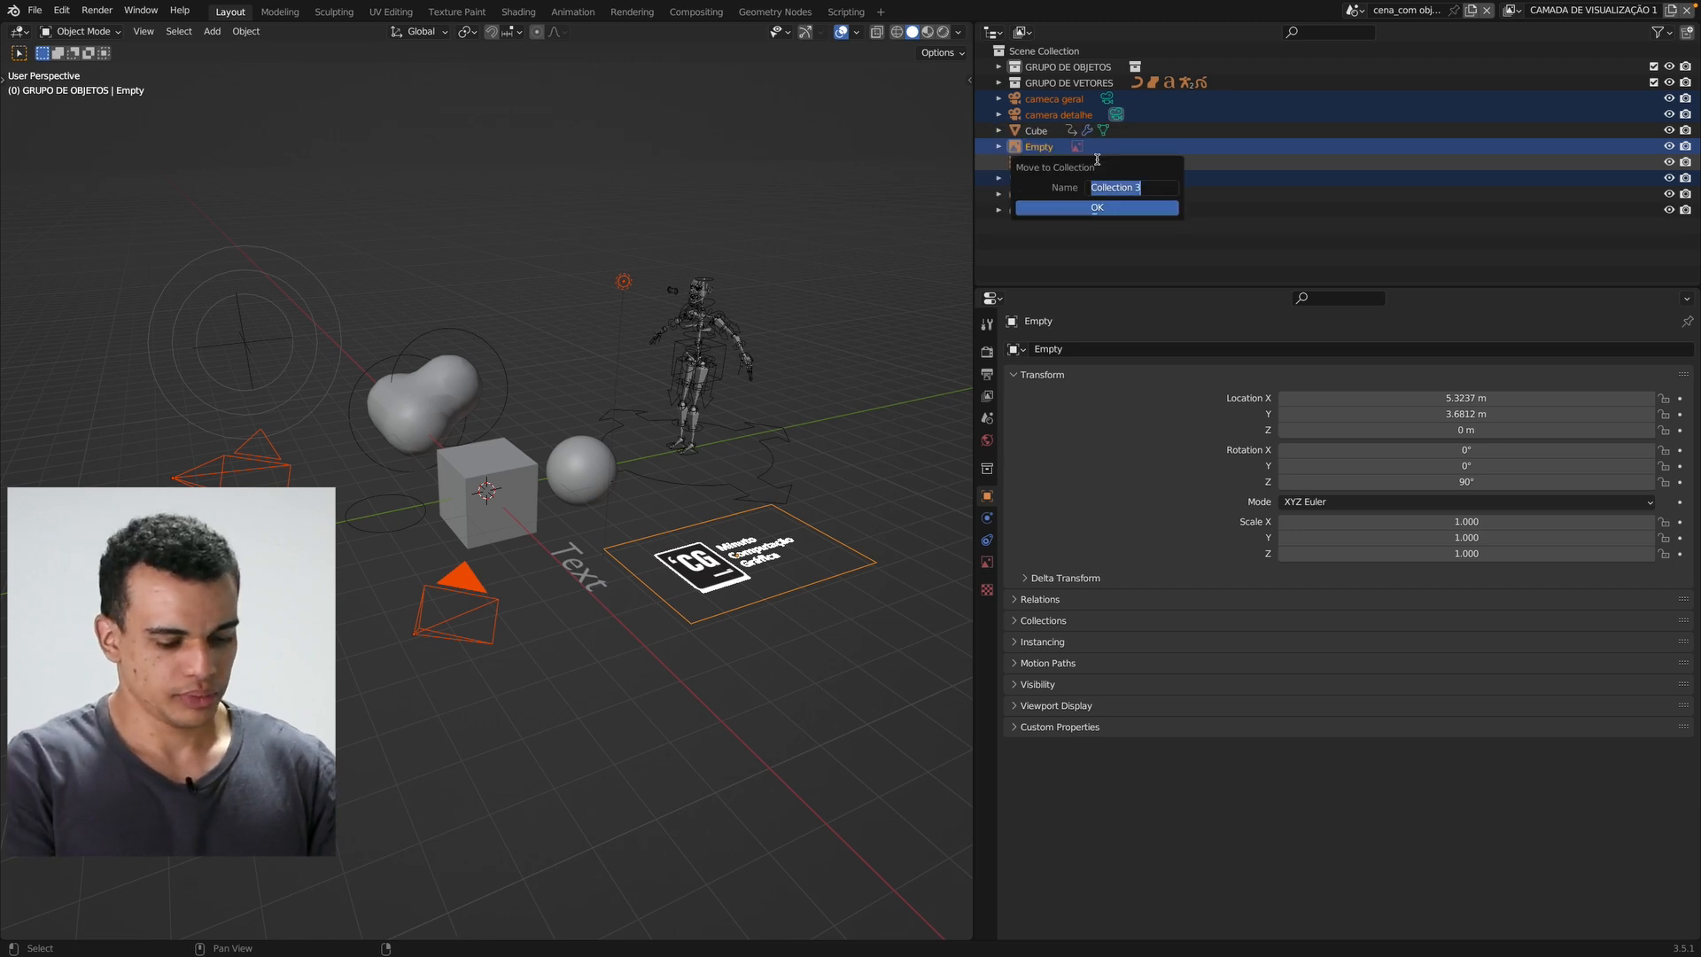
{"action": "type", "text": "GRUPO DE CEN"}
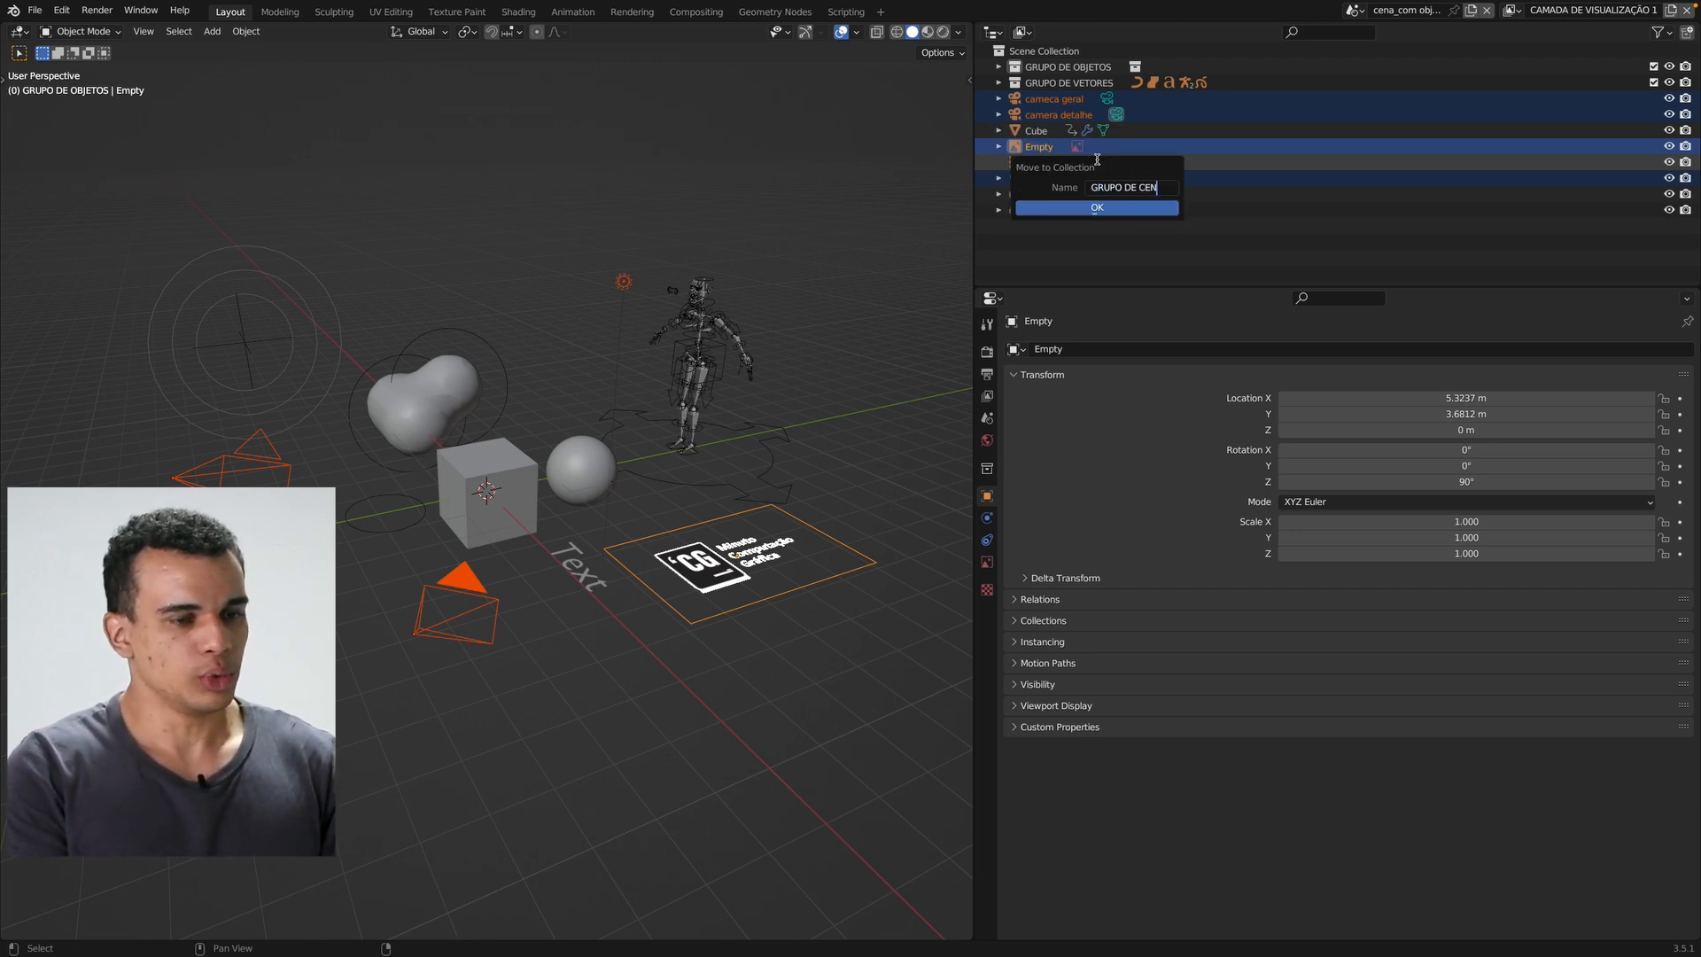
{"action": "type", "text": "ÁRIO"}
{"action": "key", "text": "Return"}
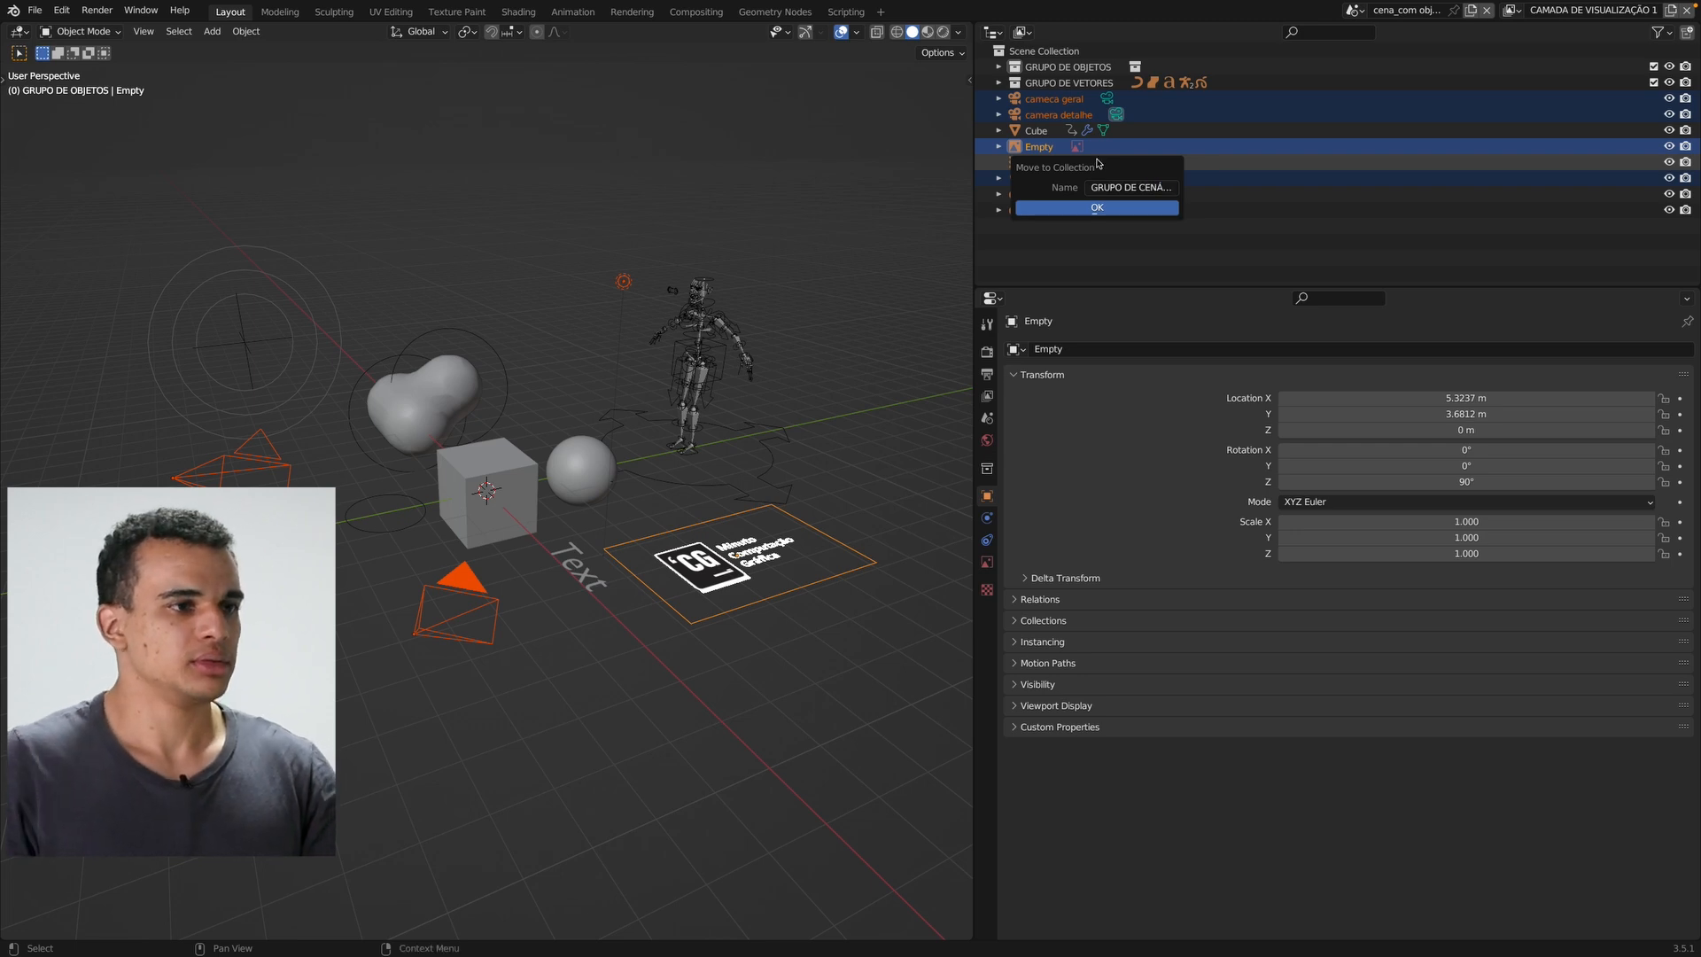
{"action": "left_click", "coordinate": [1092, 206]}
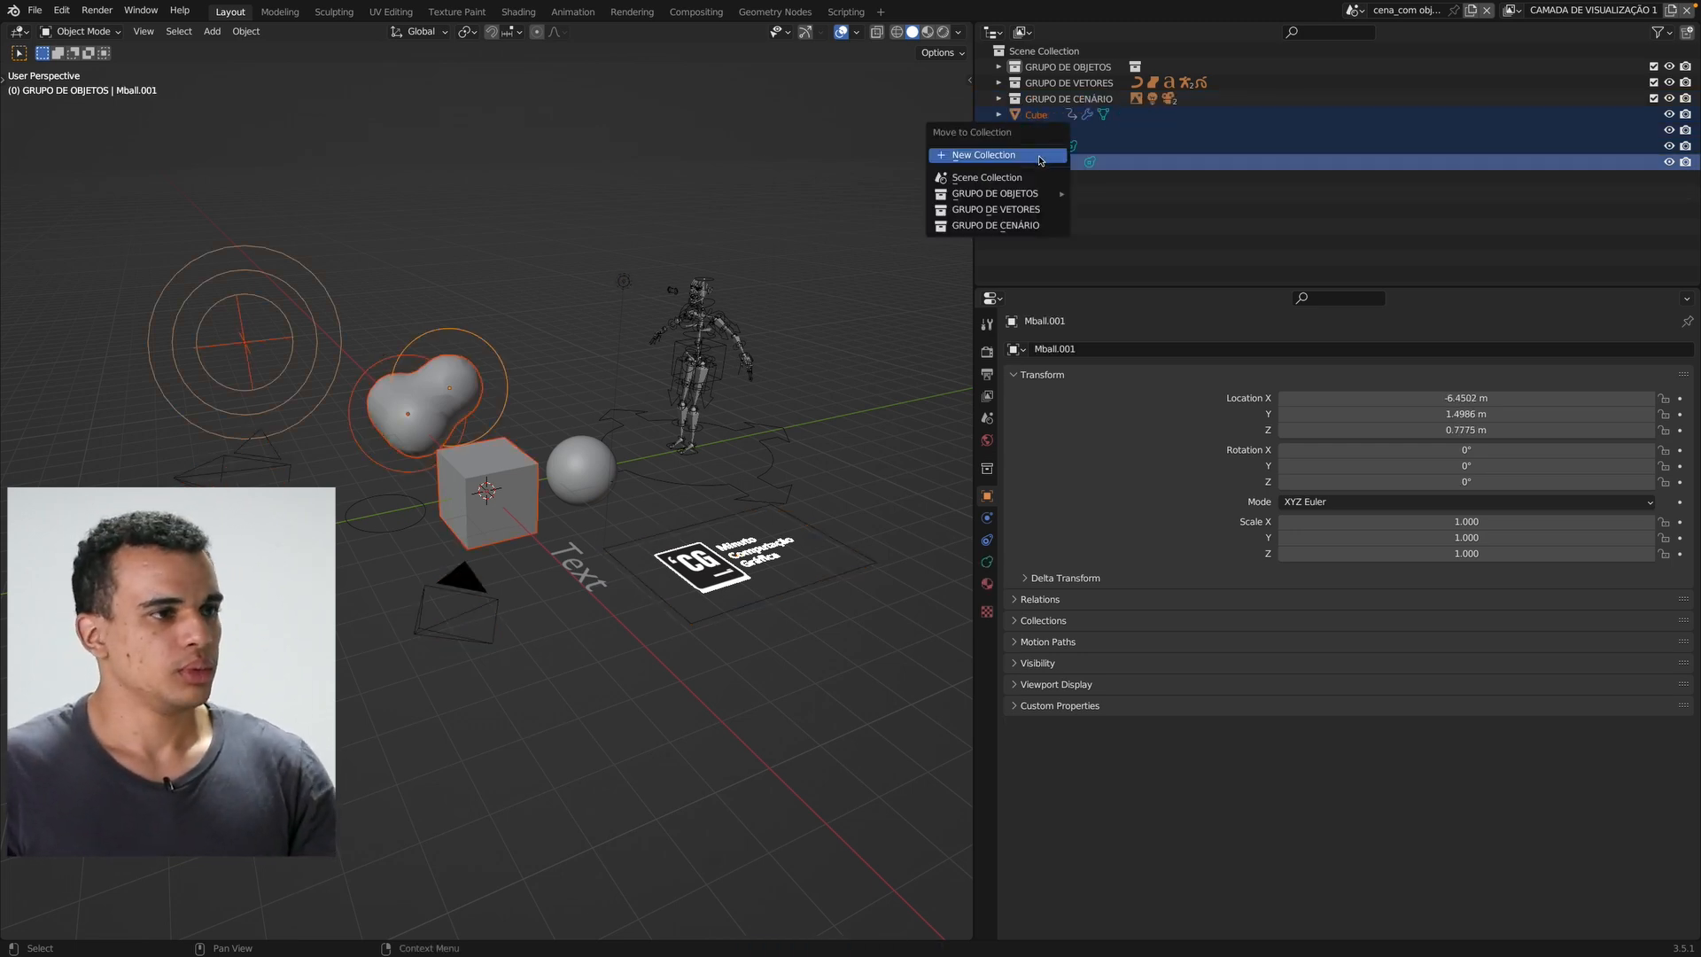
- Move Cube, Force, Mball and Mball.001 into a new collection named "GRUPO DE SUPERFICIE"
{"action": "left_click", "coordinate": [1039, 160]}
{"action": "type", "text": "GRUPO DE"}
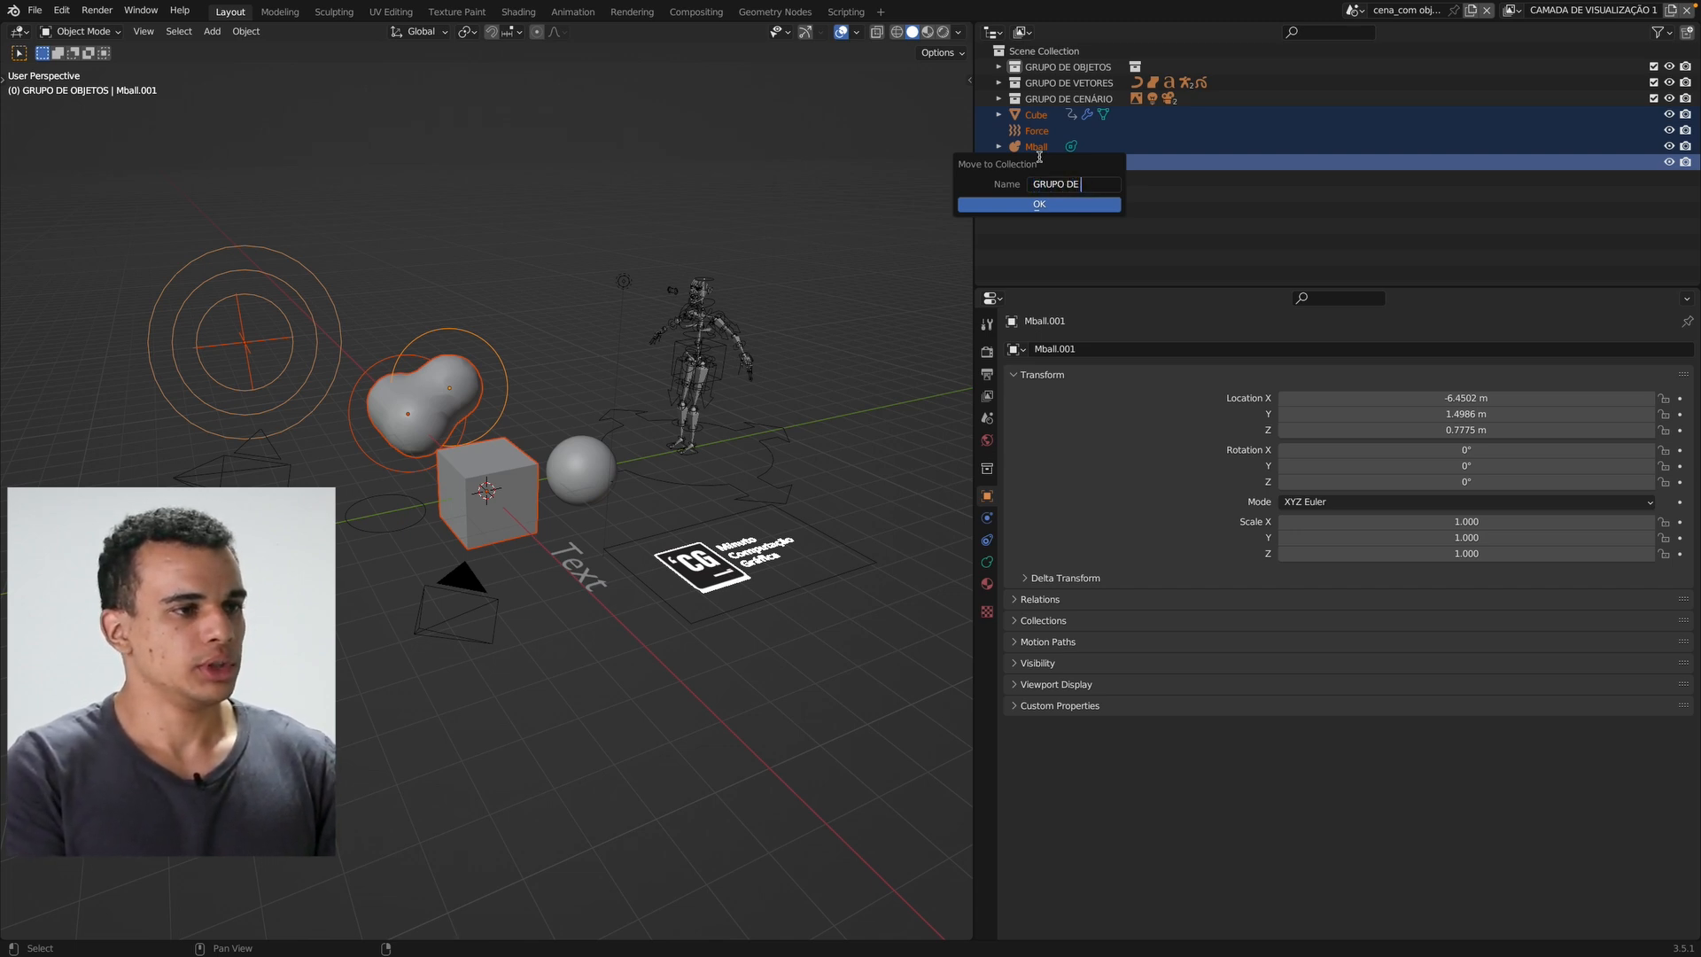
{"action": "type", "text": " SUPER"}
{"action": "type", "text": "FICE"}
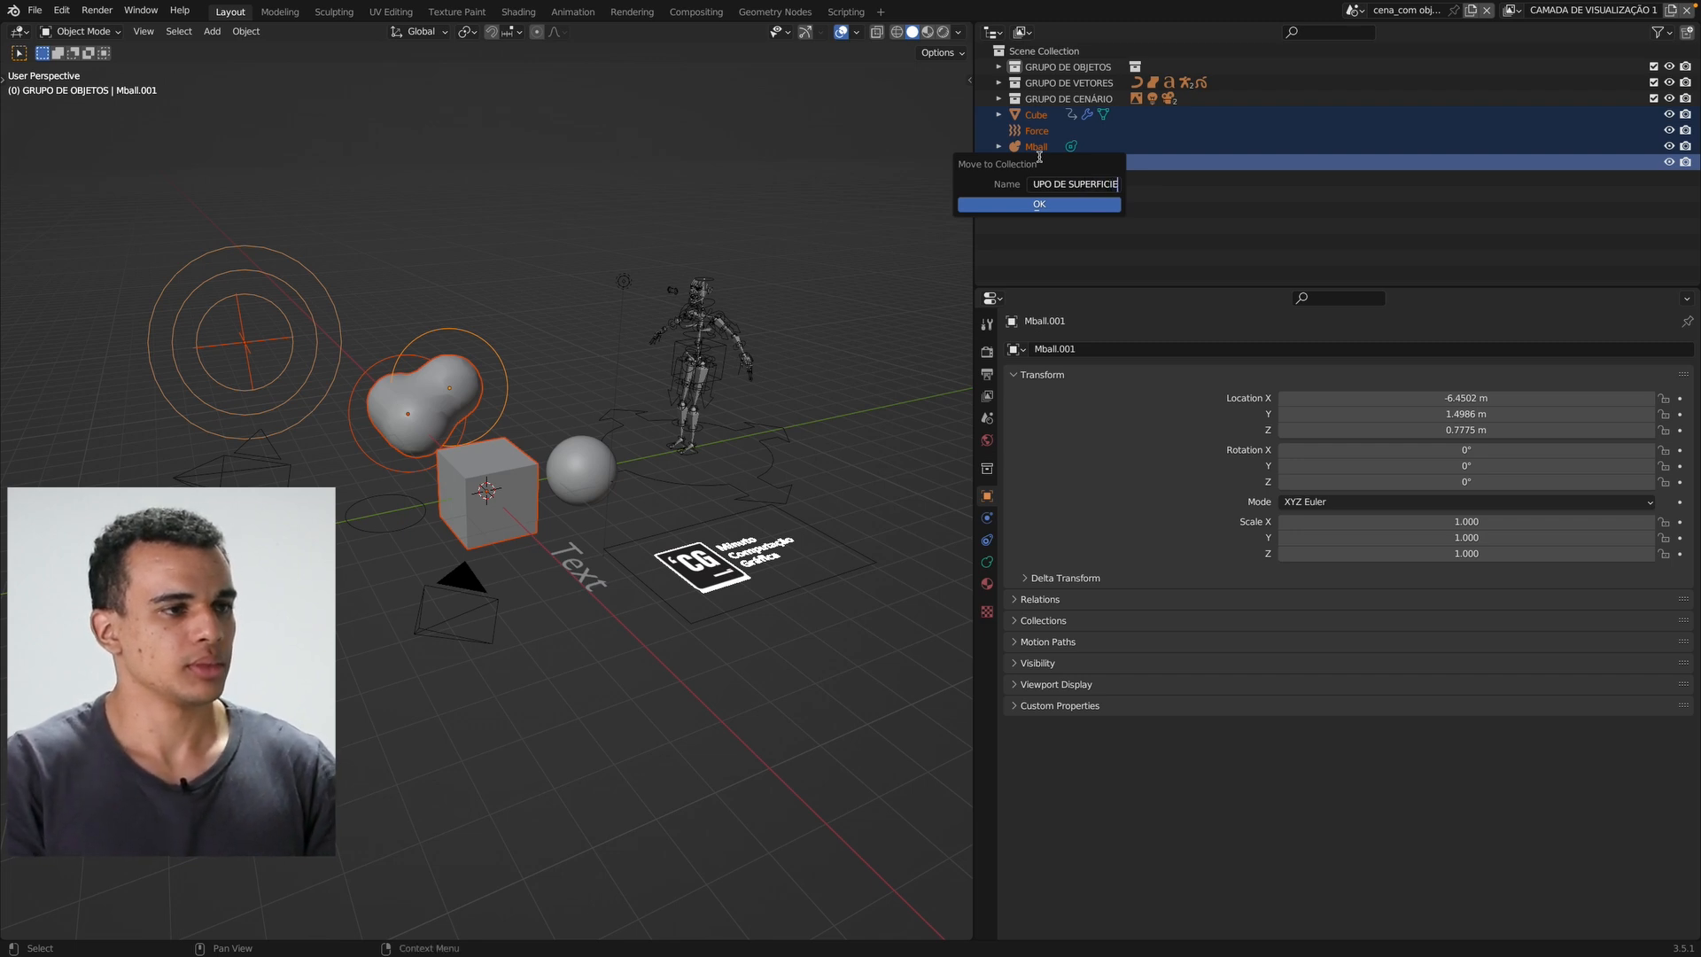
{"action": "type", "text": "E"}
{"action": "left_click", "coordinate": [1038, 204]}
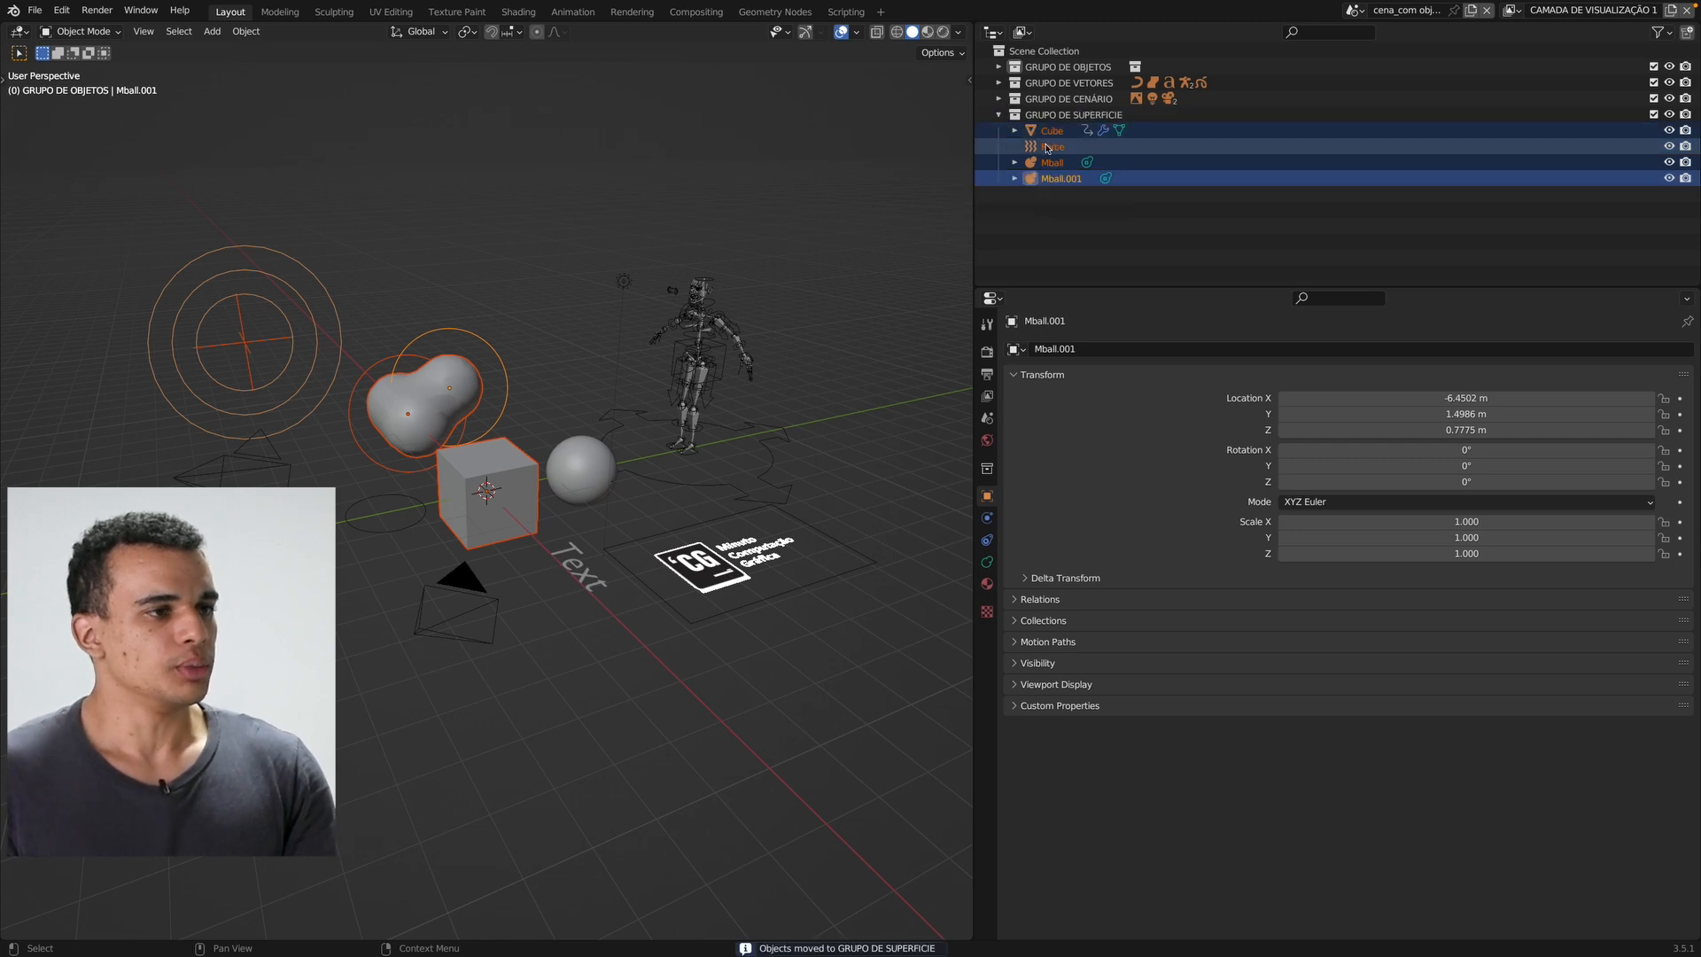
- Move the Force object from GRUPO DE SUPERFICIE into GRUPO DE CENÁRIO and collapse GRUPO DE SUPERFICIE
{"action": "left_click", "coordinate": [1056, 148]}
{"action": "left_click_drag", "start_coordinate": [1055, 148], "coordinate": [1068, 98]}
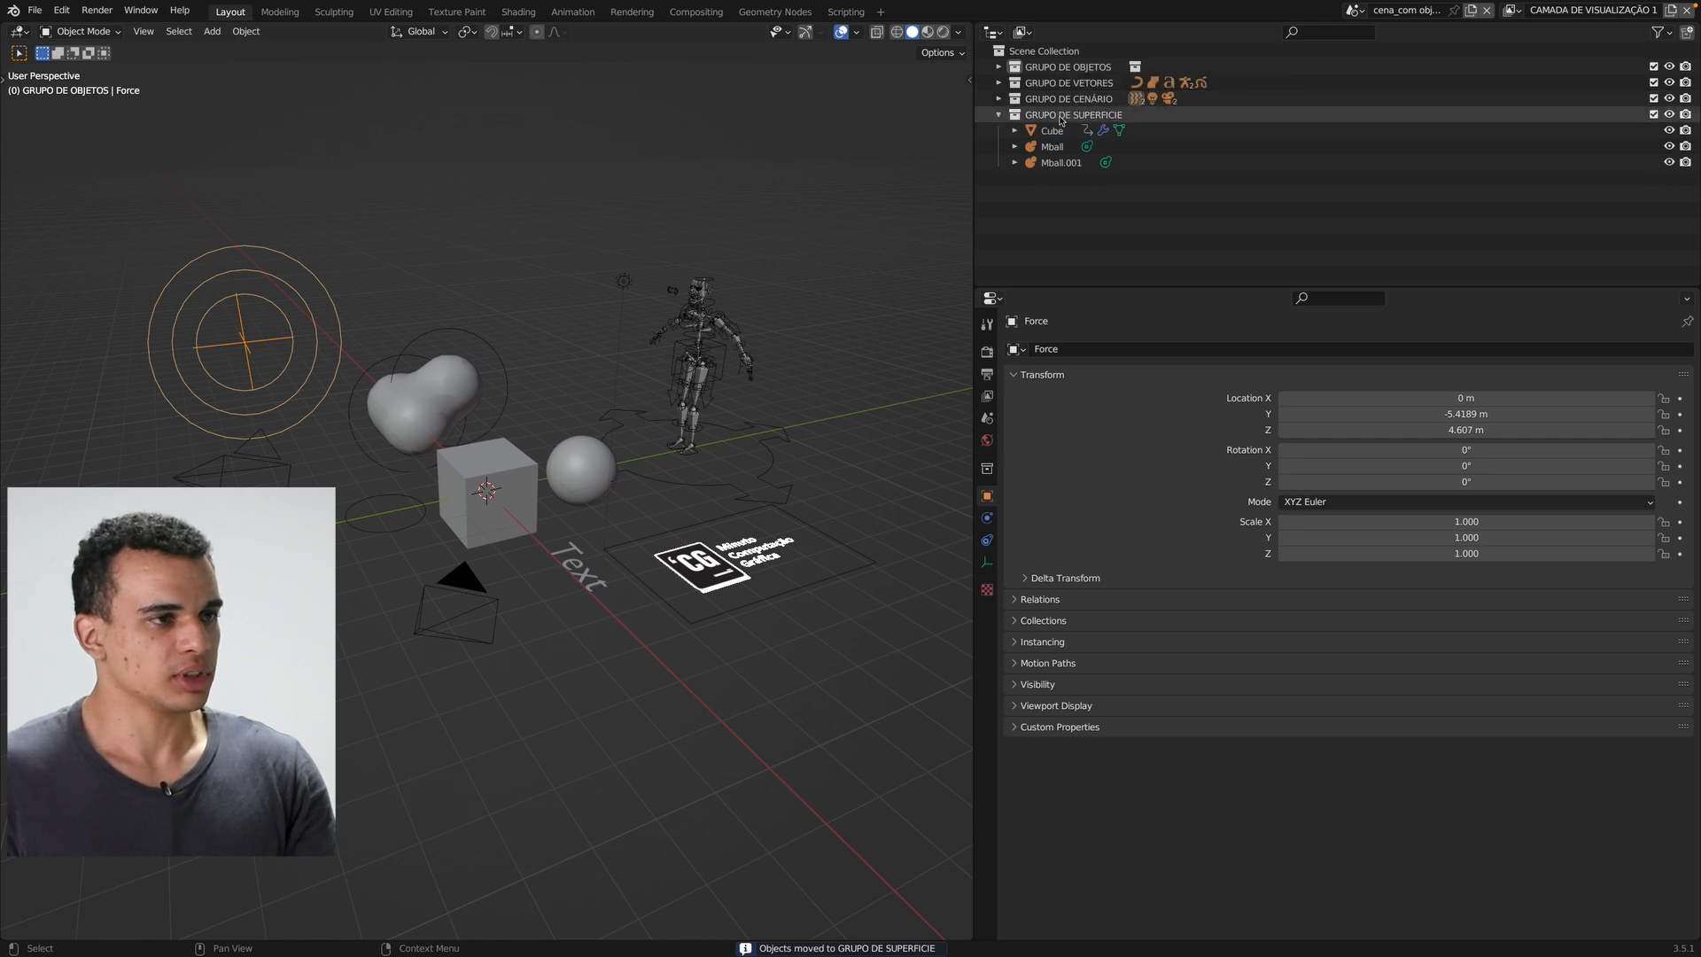
{"action": "left_click", "coordinate": [999, 114]}
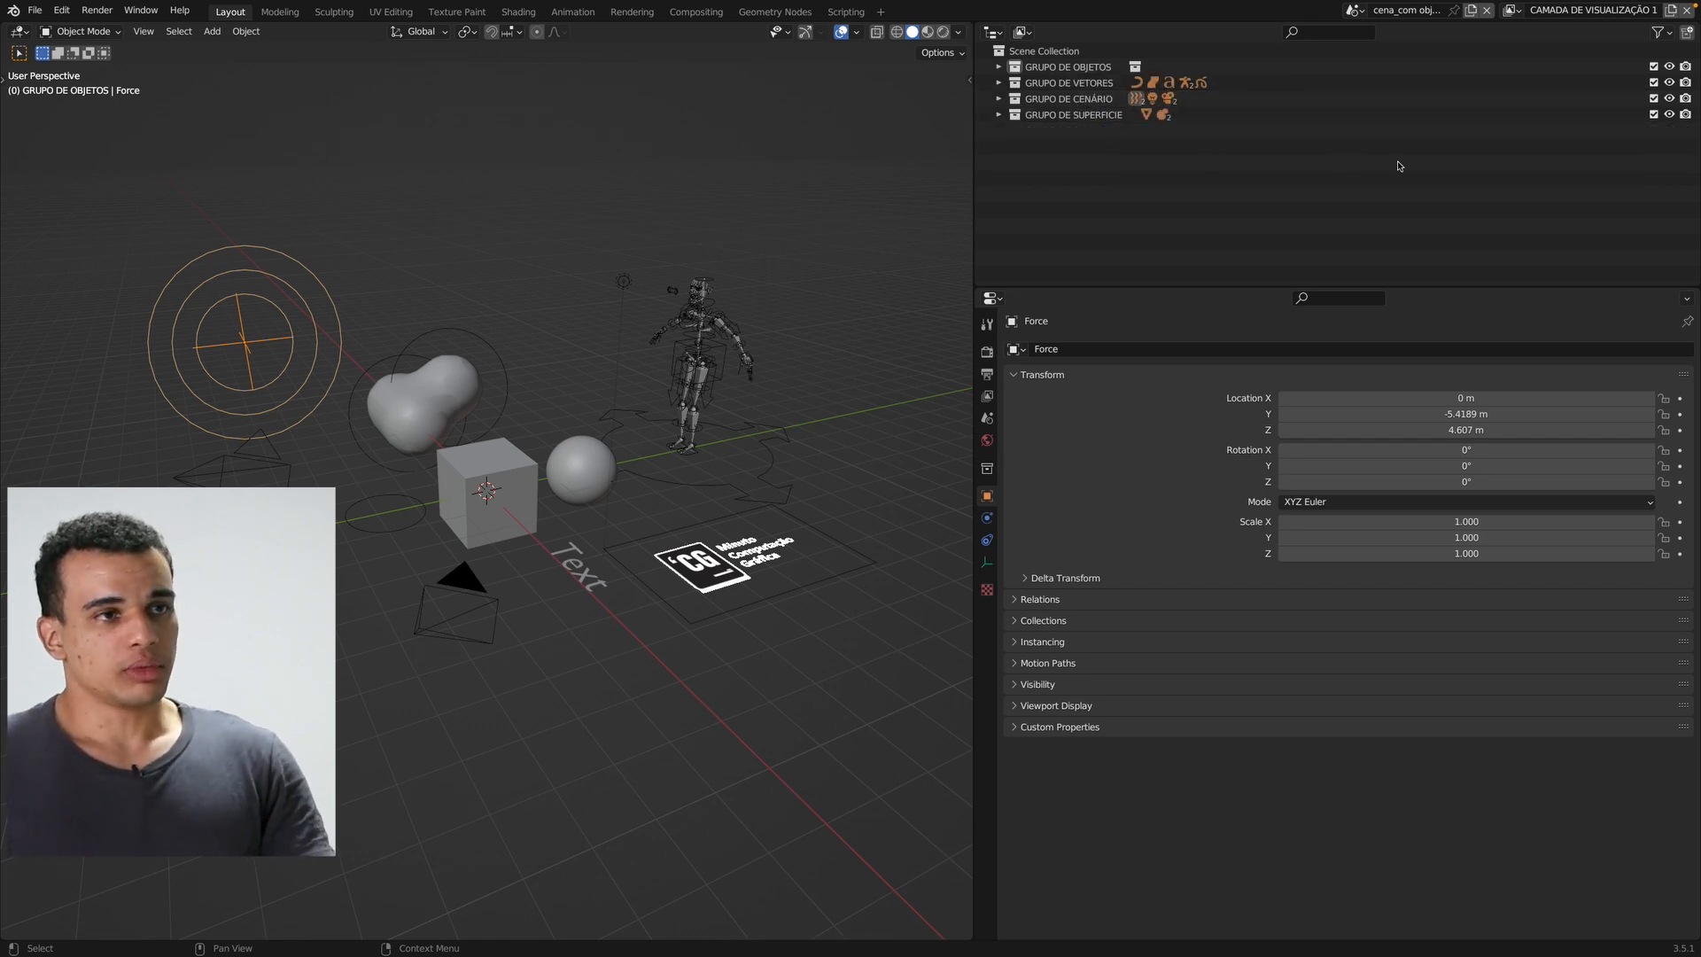
- In CAMADA DE VISUALIZAÇÃO 1, exclude GRUPO DE VETORES from the view layer and toggle GRUPO DE CENÁRIO off and back on
{"action": "left_click", "coordinate": [1509, 10]}
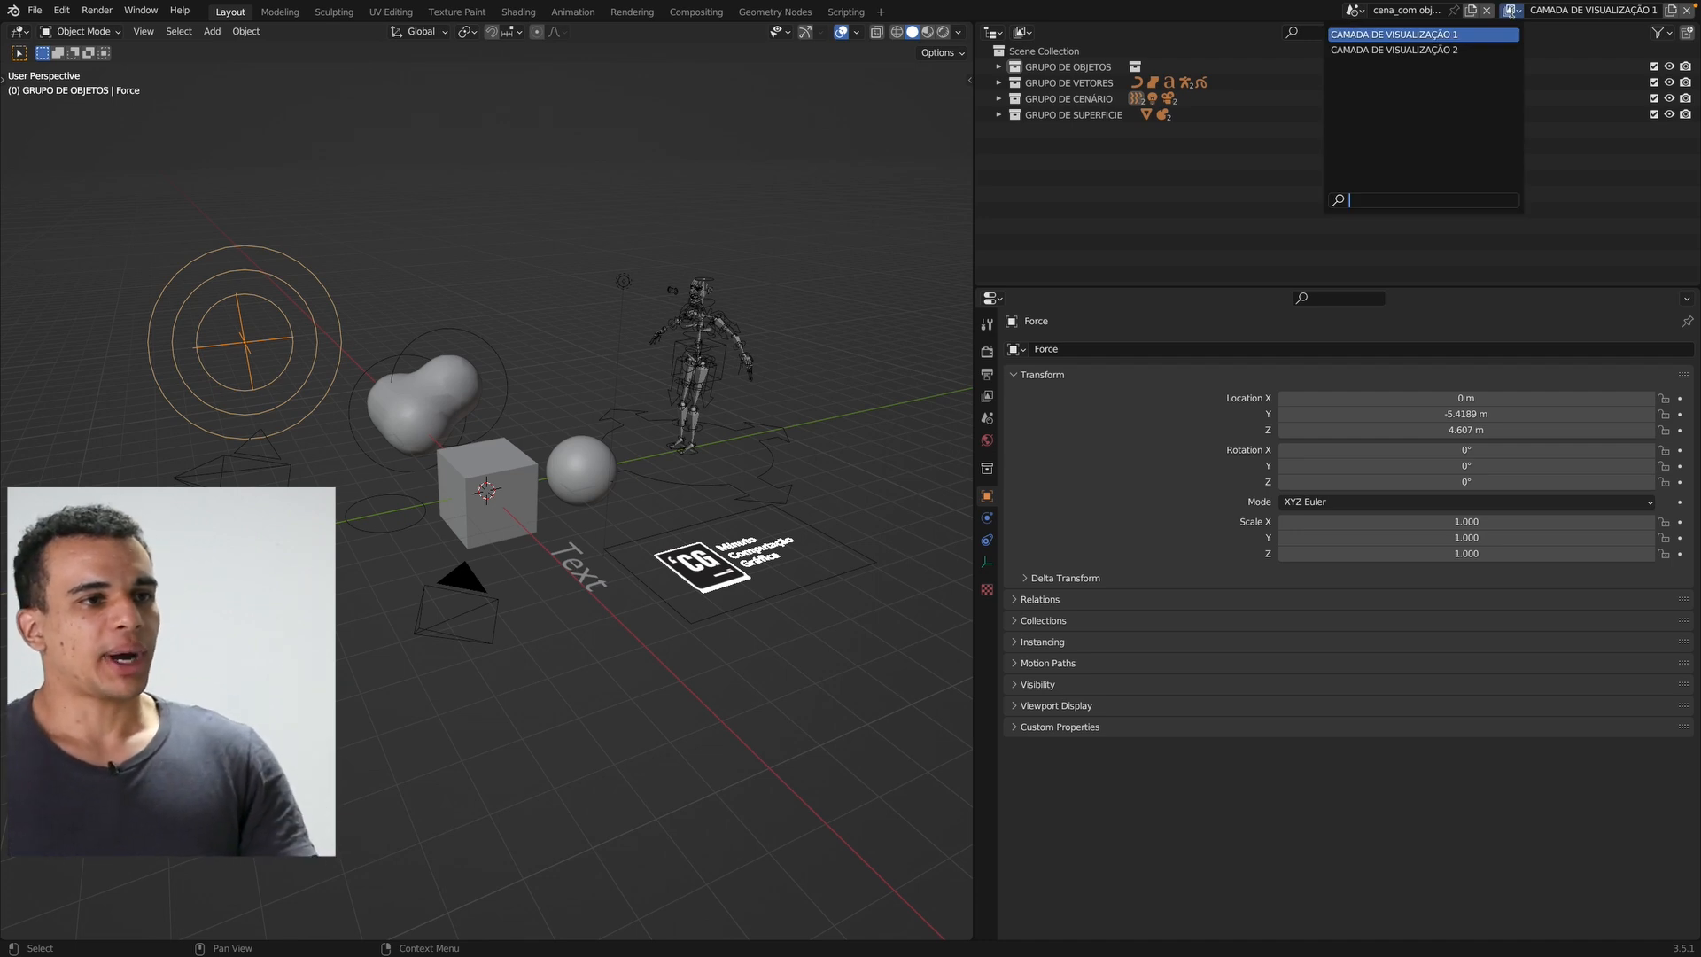
{"action": "left_click", "coordinate": [1511, 10]}
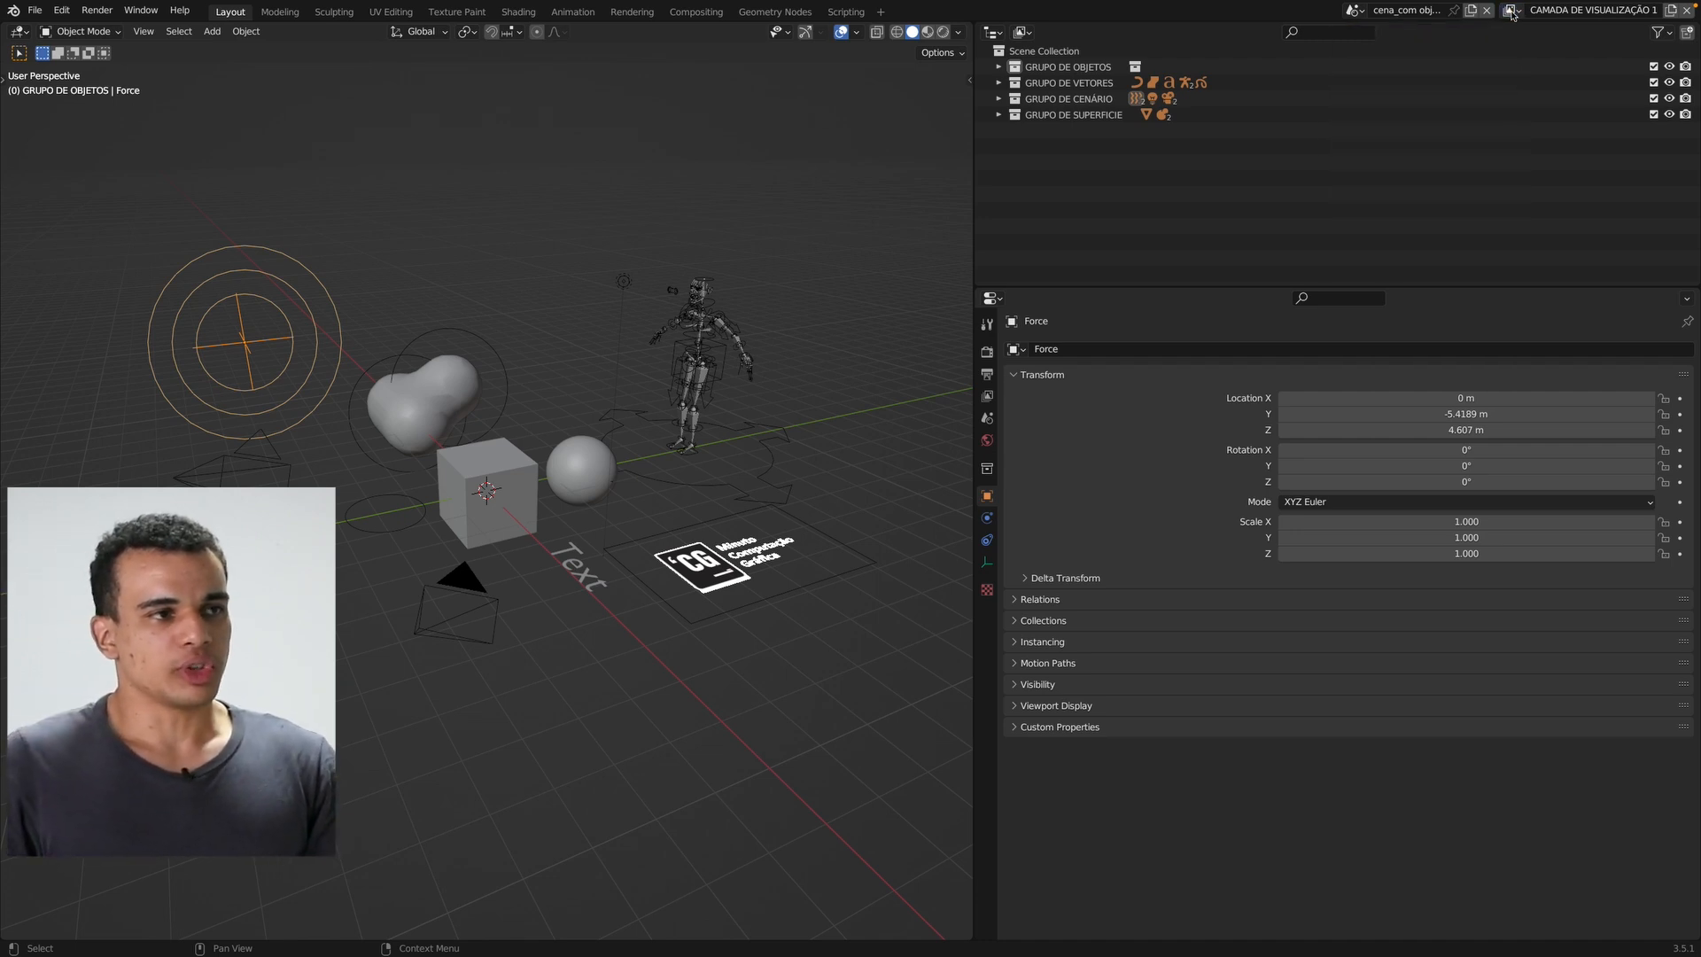
{"action": "left_click", "coordinate": [1653, 99]}
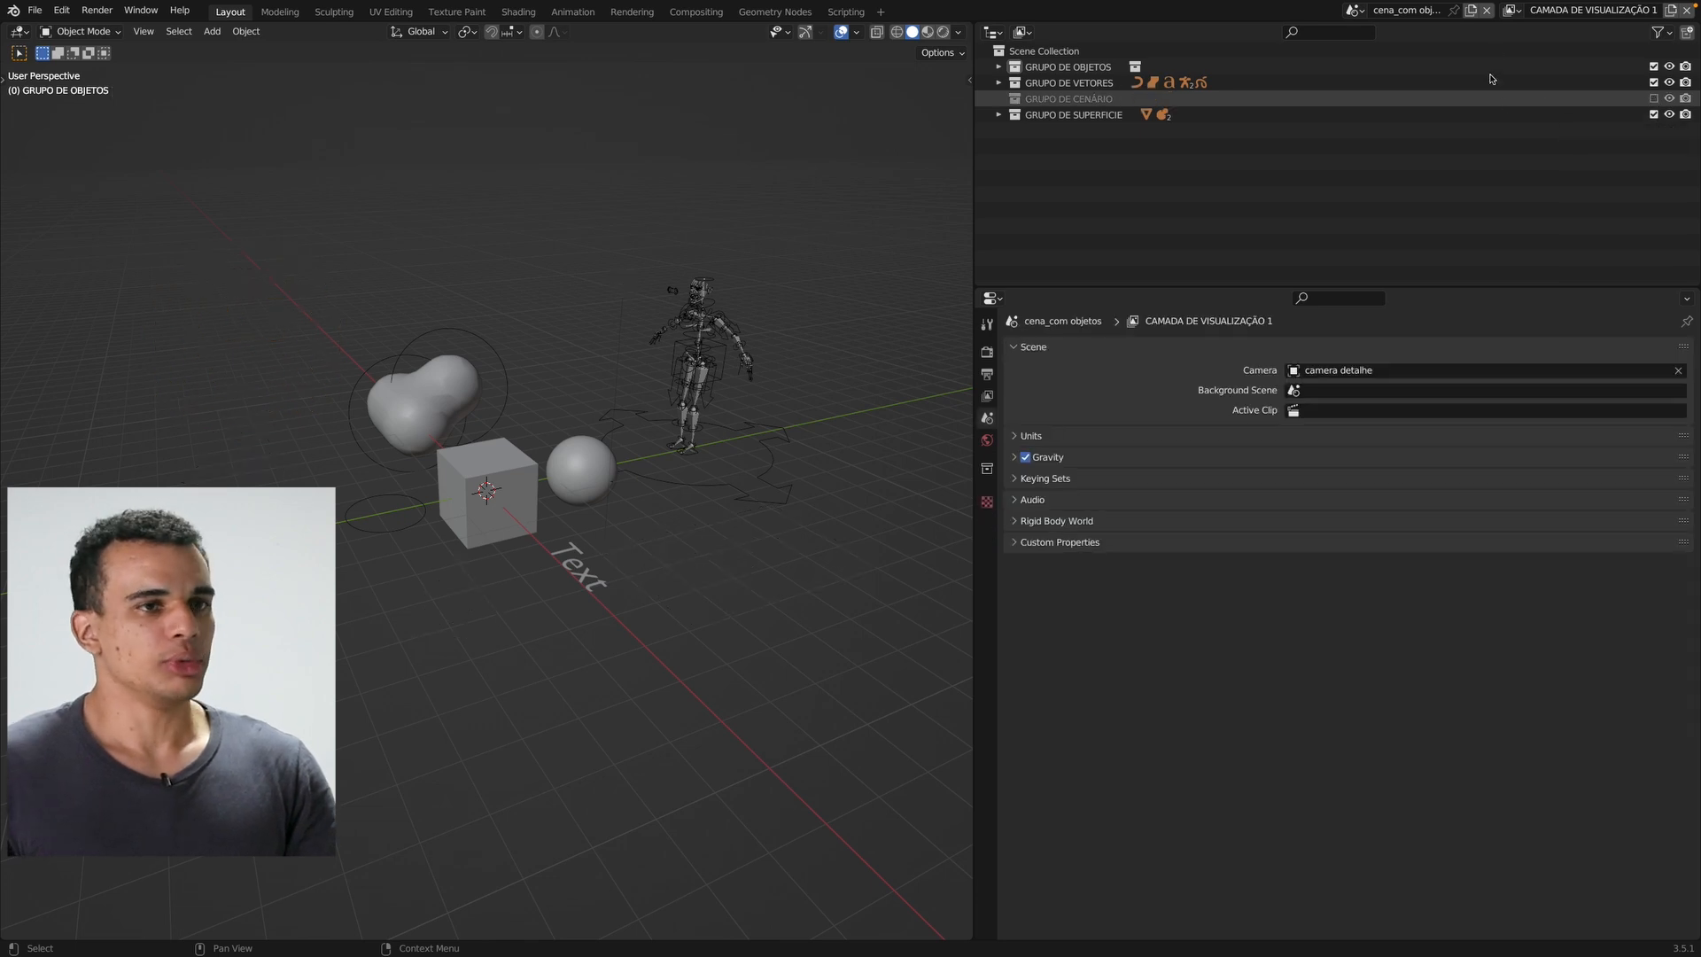
{"action": "left_click", "coordinate": [1653, 82]}
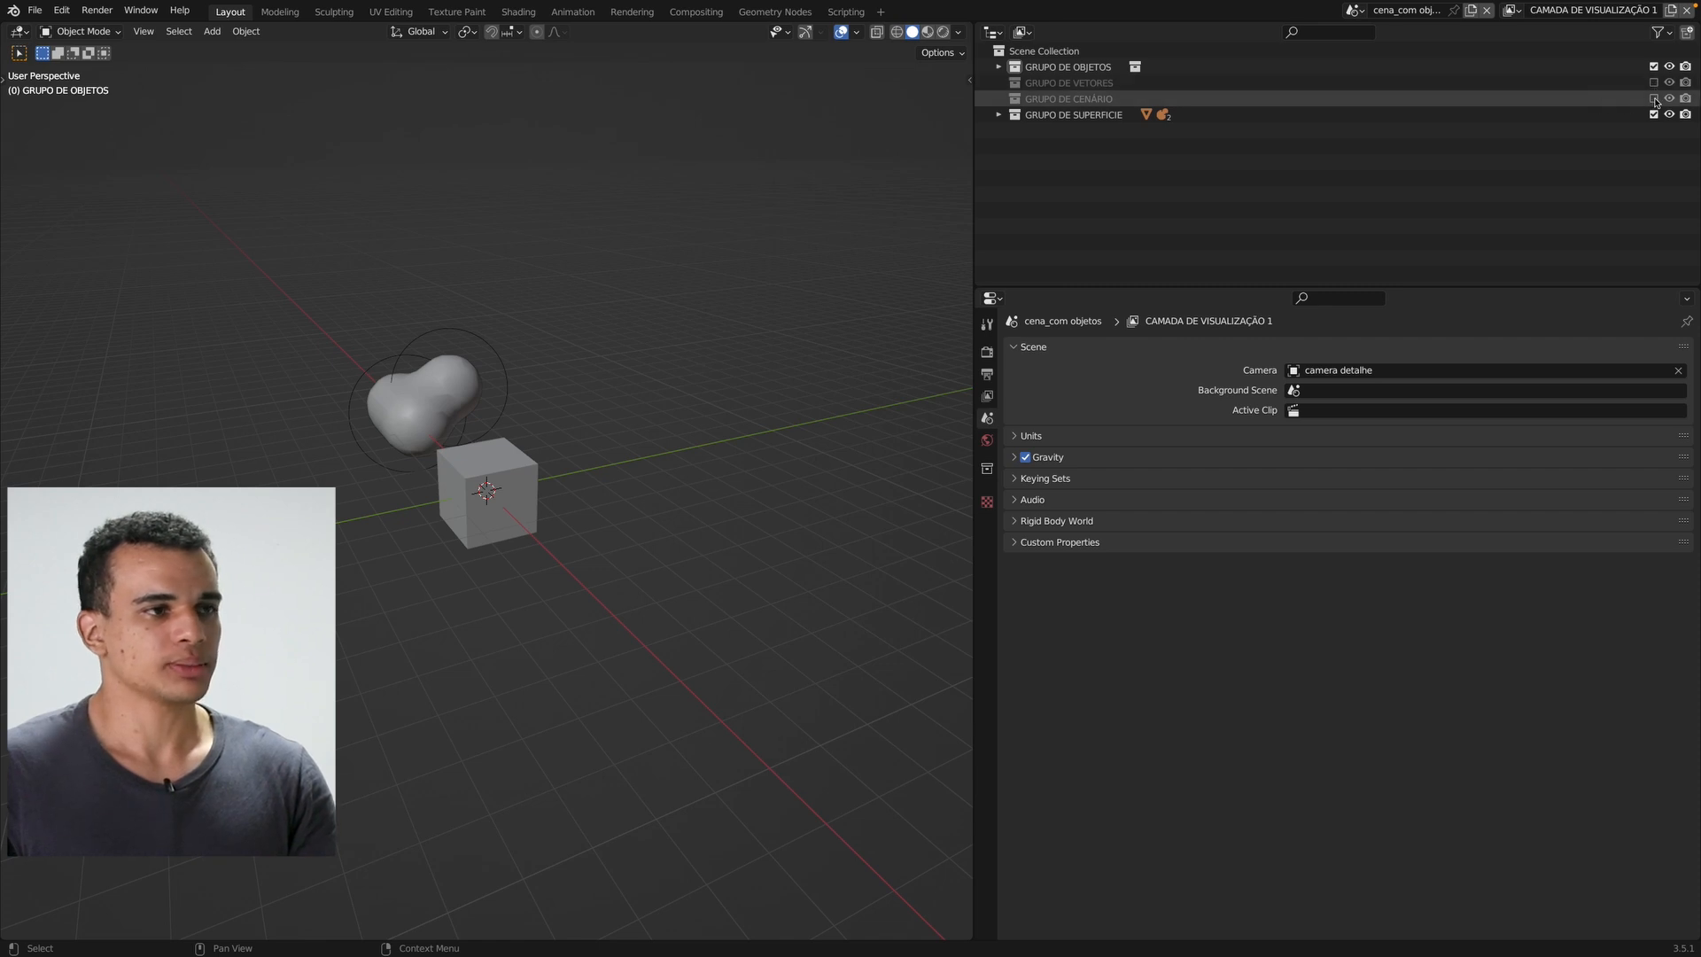
{"action": "left_click", "coordinate": [1653, 98]}
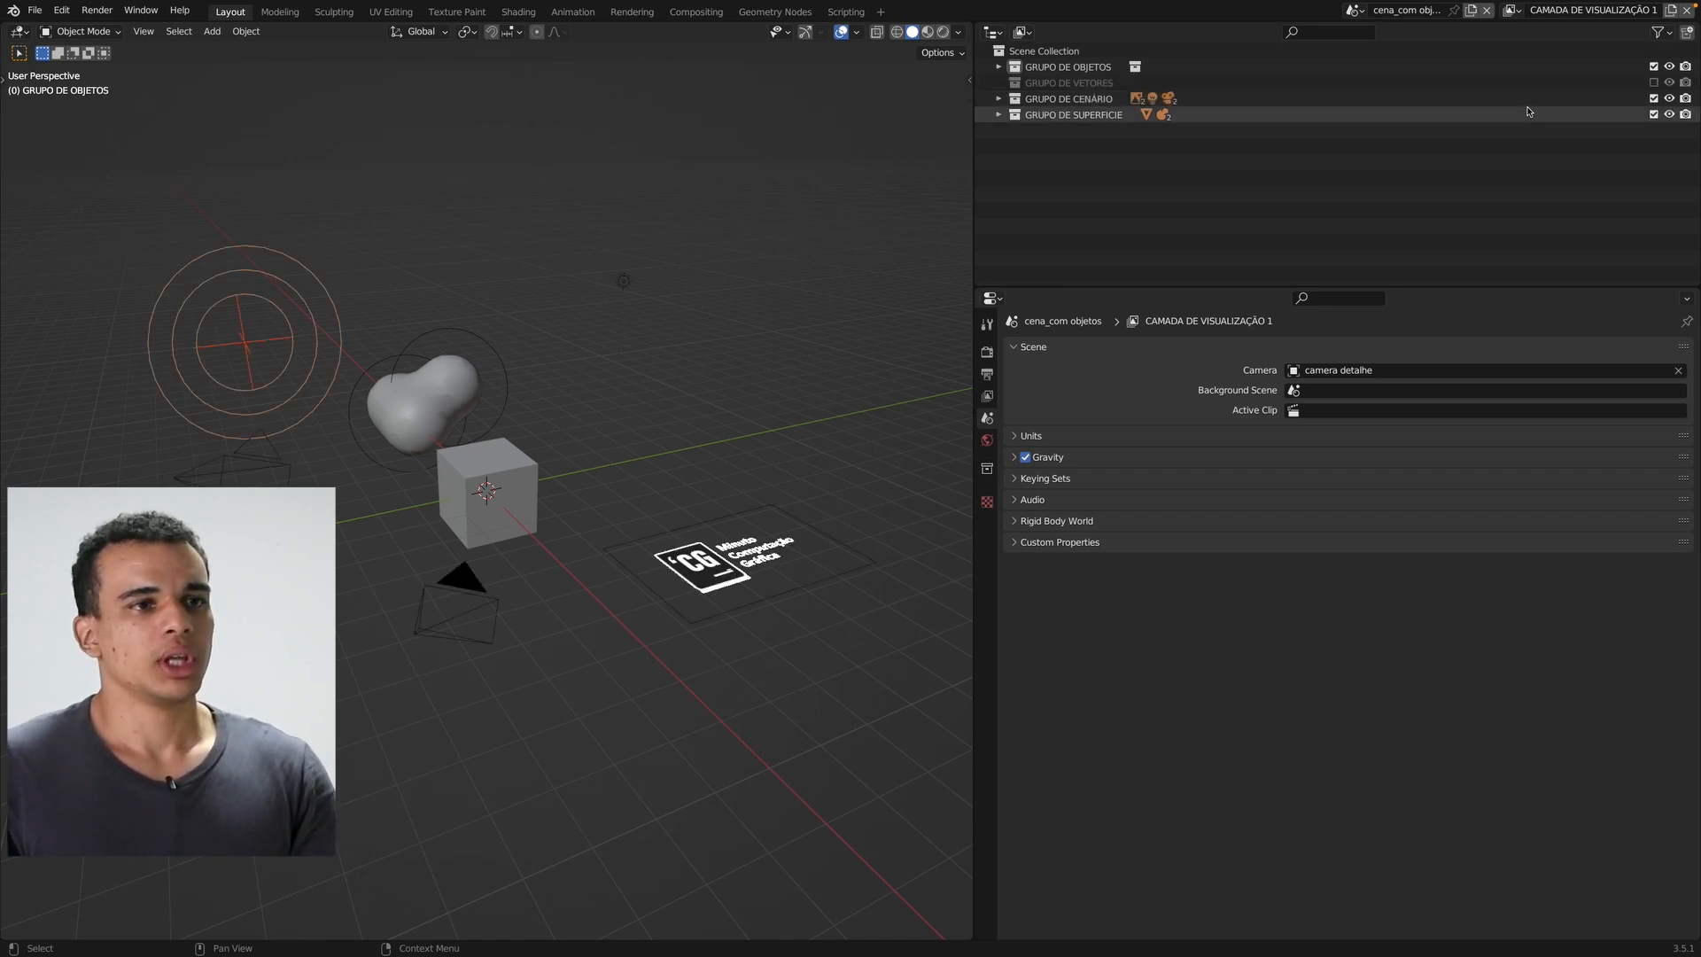
- Compare collection visibility by switching repeatedly between CAMADA DE VISUALIZAÇÃO 2 and CAMADA DE VISUALIZAÇÃO 1, ending on CAMADA DE VISUALIZAÇÃO 1
{"action": "left_click", "coordinate": [1509, 10]}
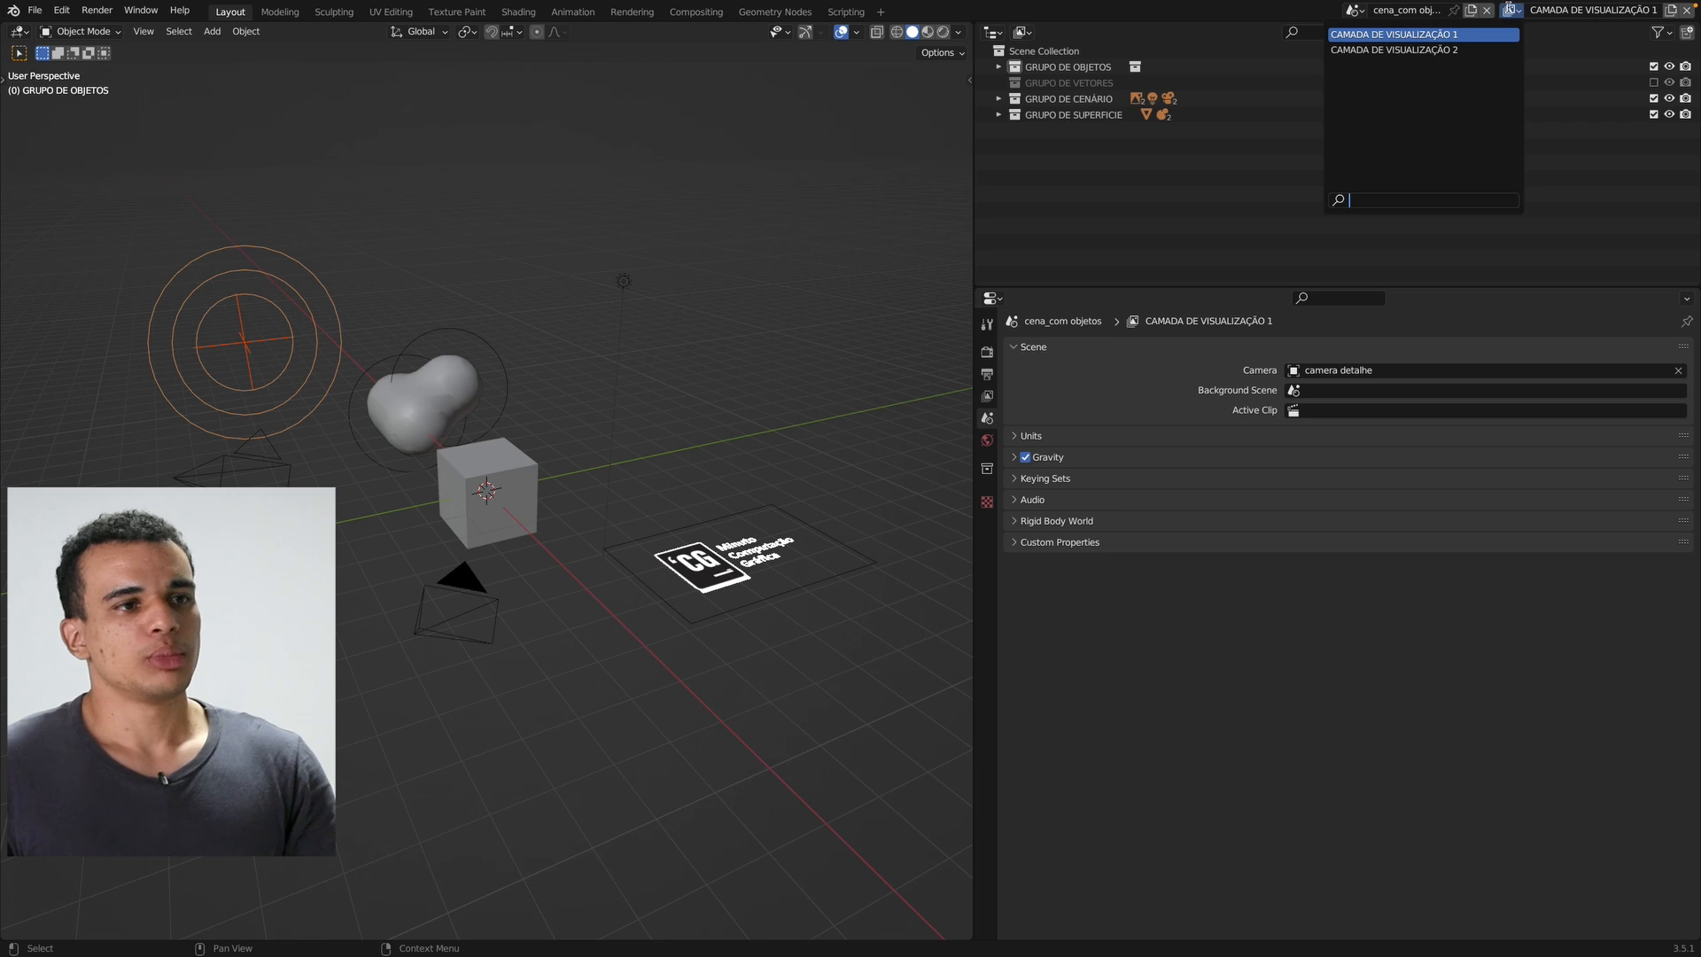
{"action": "left_click", "coordinate": [1466, 52]}
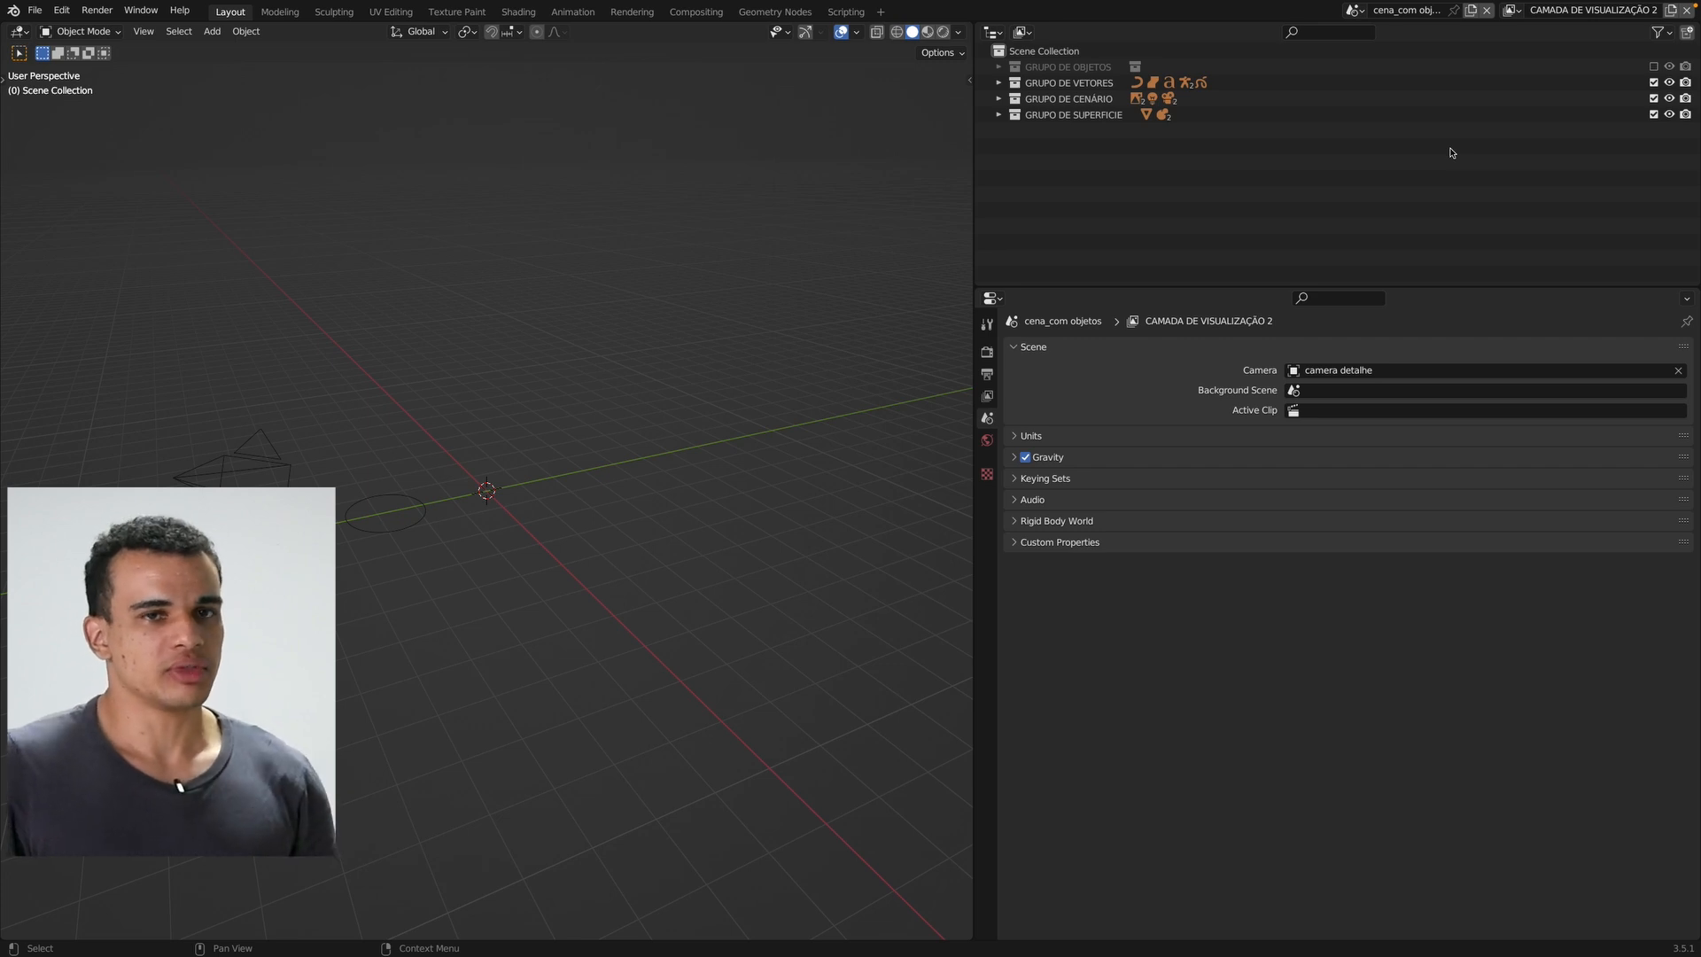
{"action": "left_click", "coordinate": [1508, 10]}
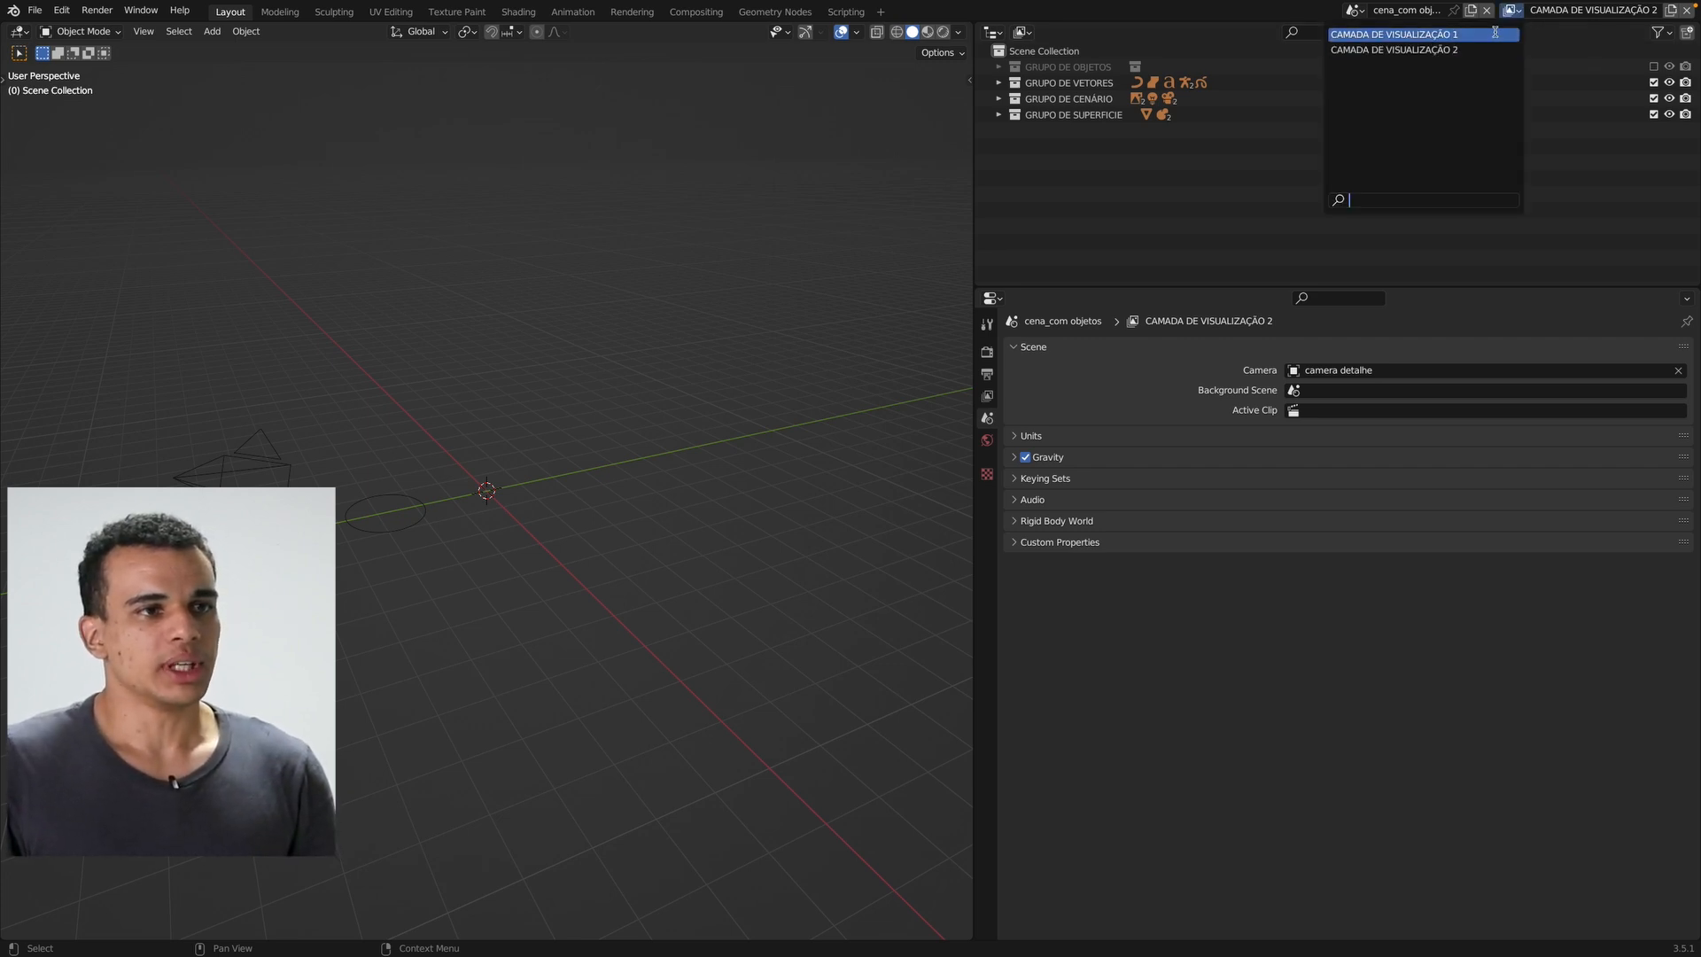
{"action": "left_click", "coordinate": [1495, 36]}
{"action": "left_click", "coordinate": [1509, 10]}
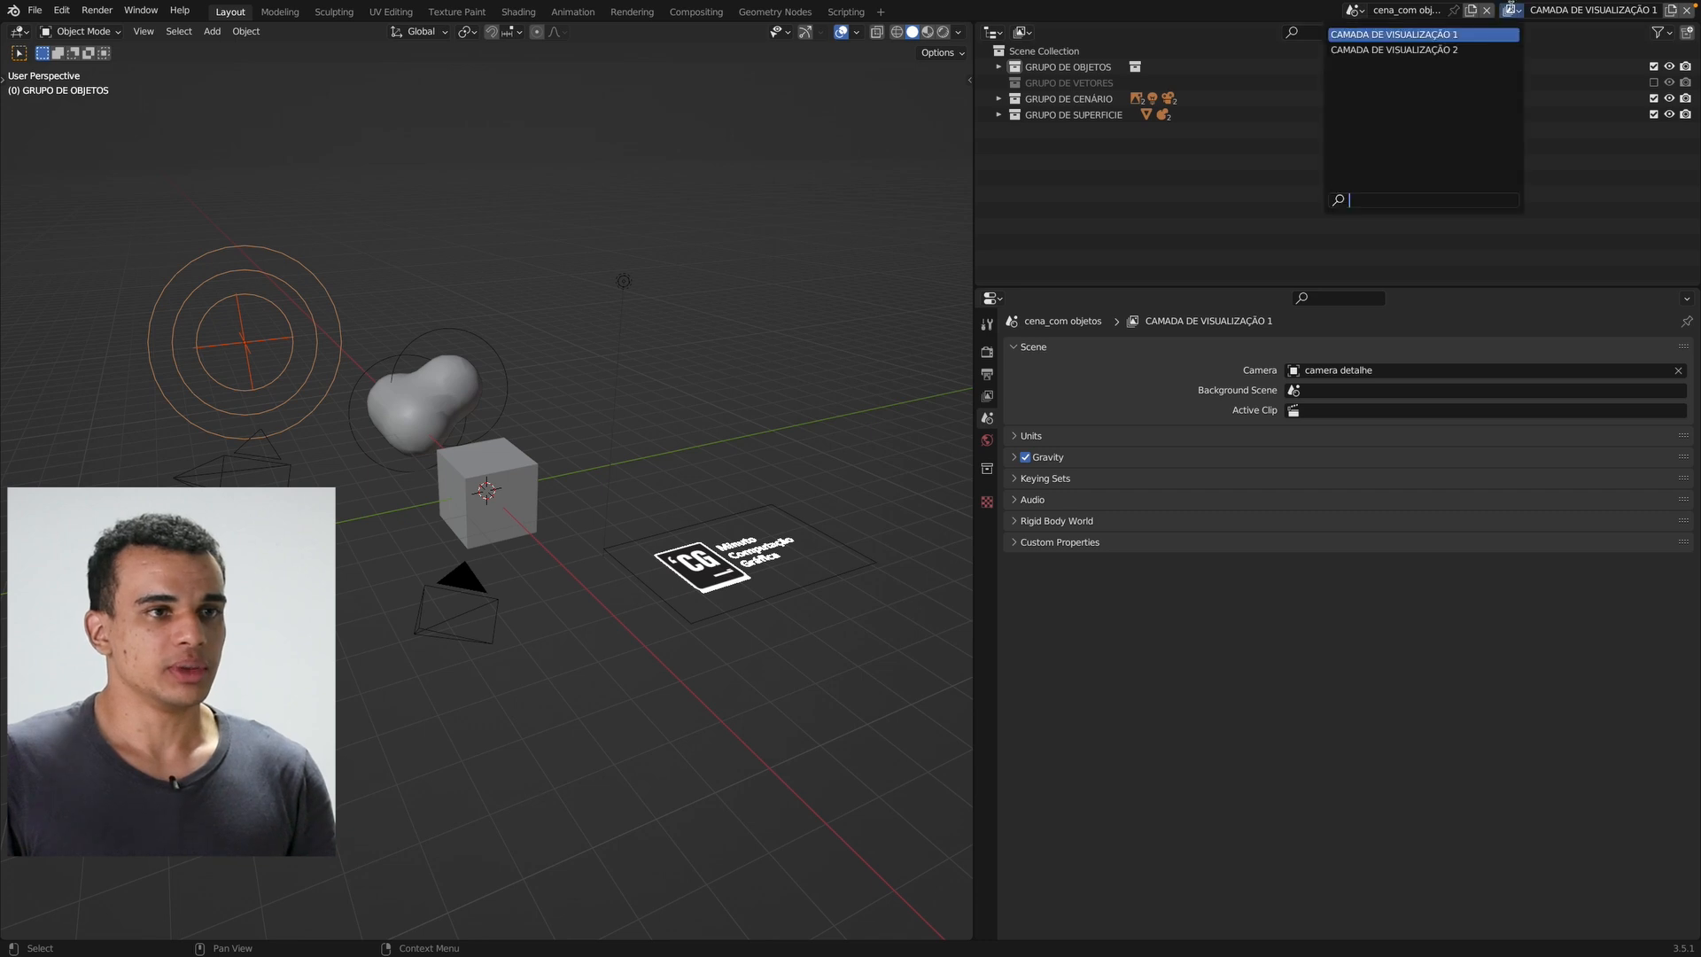
{"action": "left_click", "coordinate": [1495, 50]}
{"action": "left_click", "coordinate": [1509, 9]}
{"action": "left_click", "coordinate": [1494, 35]}
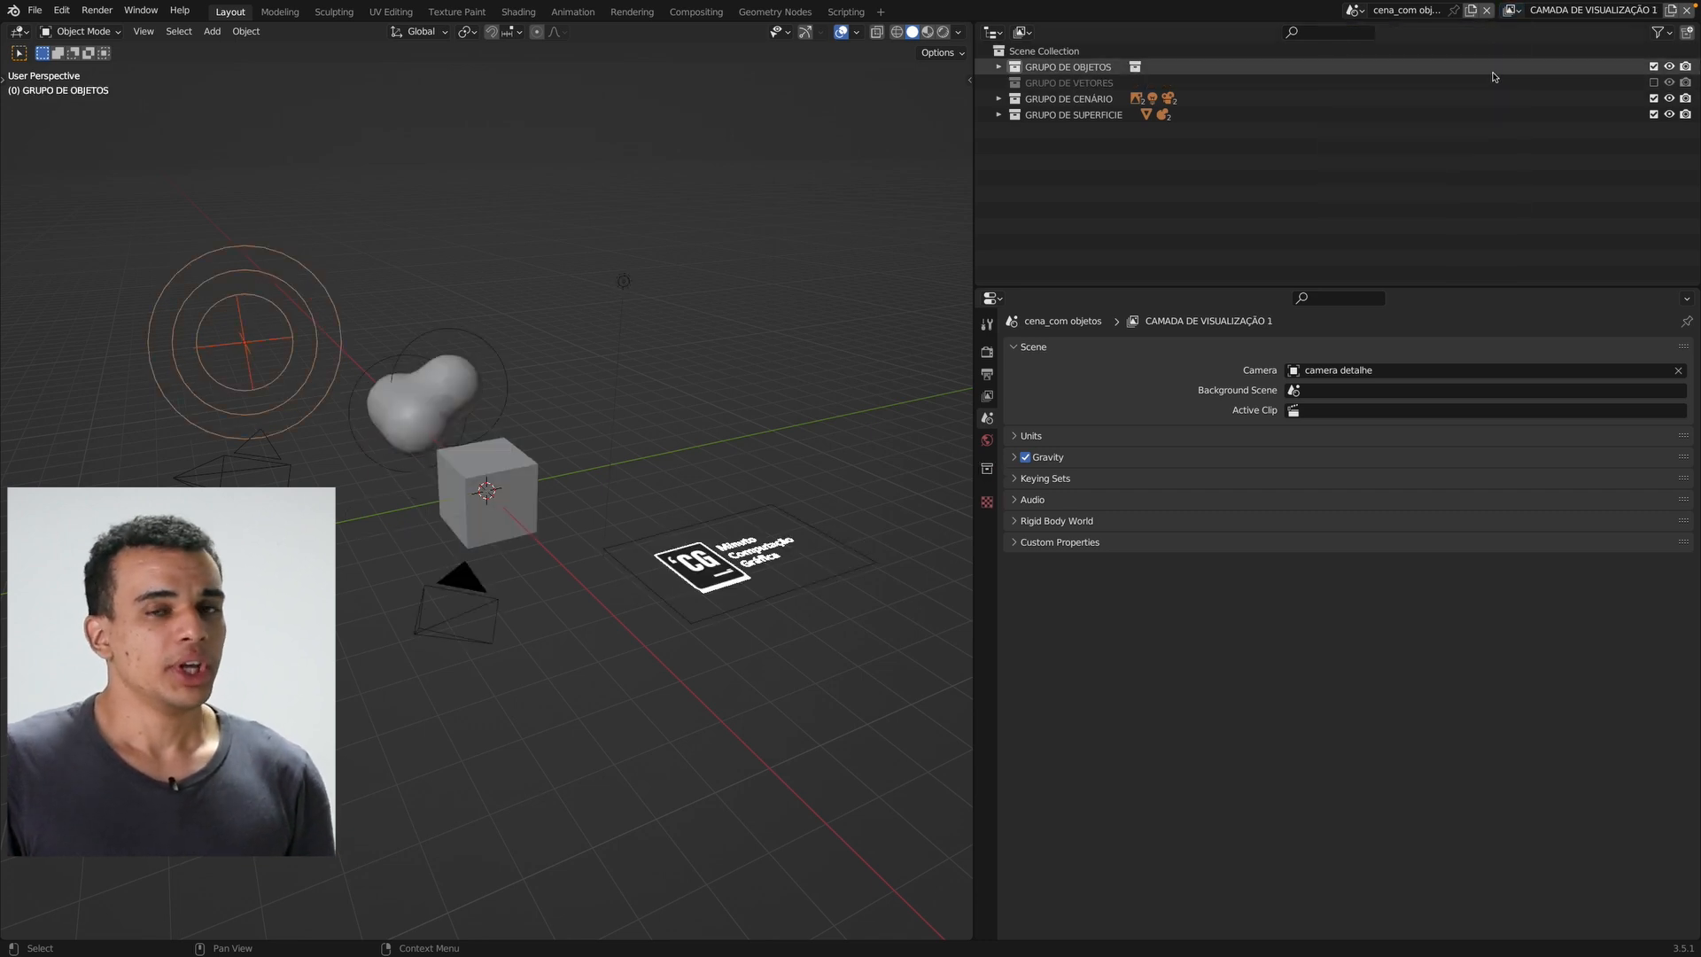